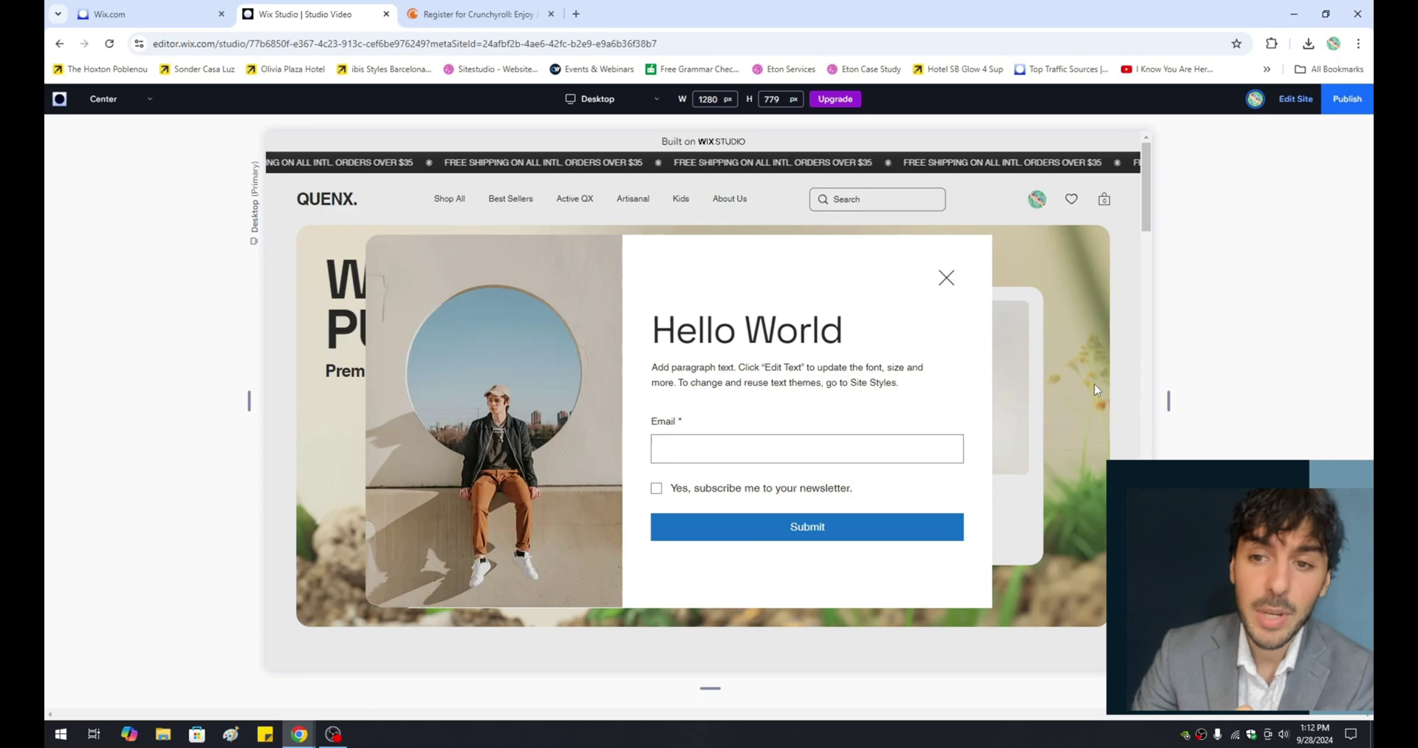
# Dismiss the Hello World signup popup in the preview to reveal the QUENX home page hero
pyautogui.click(949, 283)
pyautogui.scroll(-5, 691, 325)
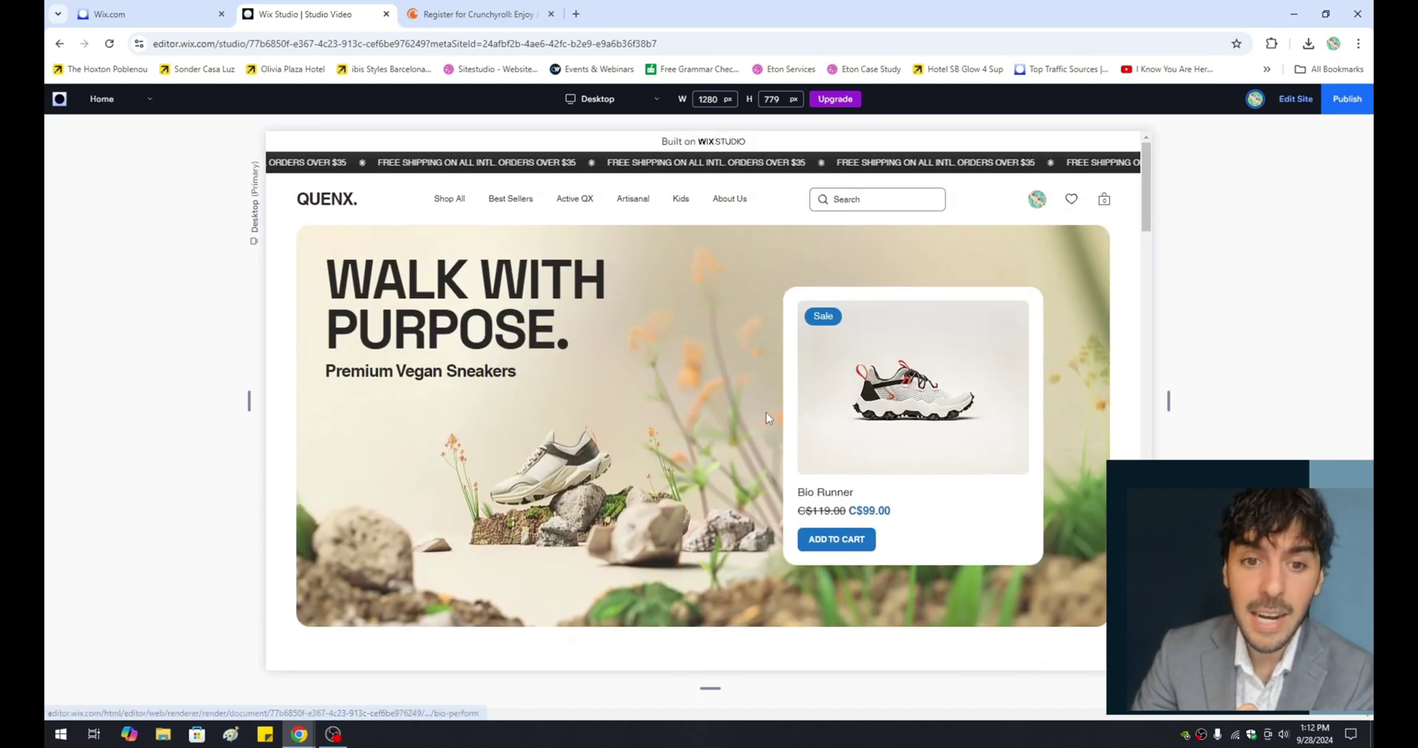
pyautogui.scroll(5, 765, 412)
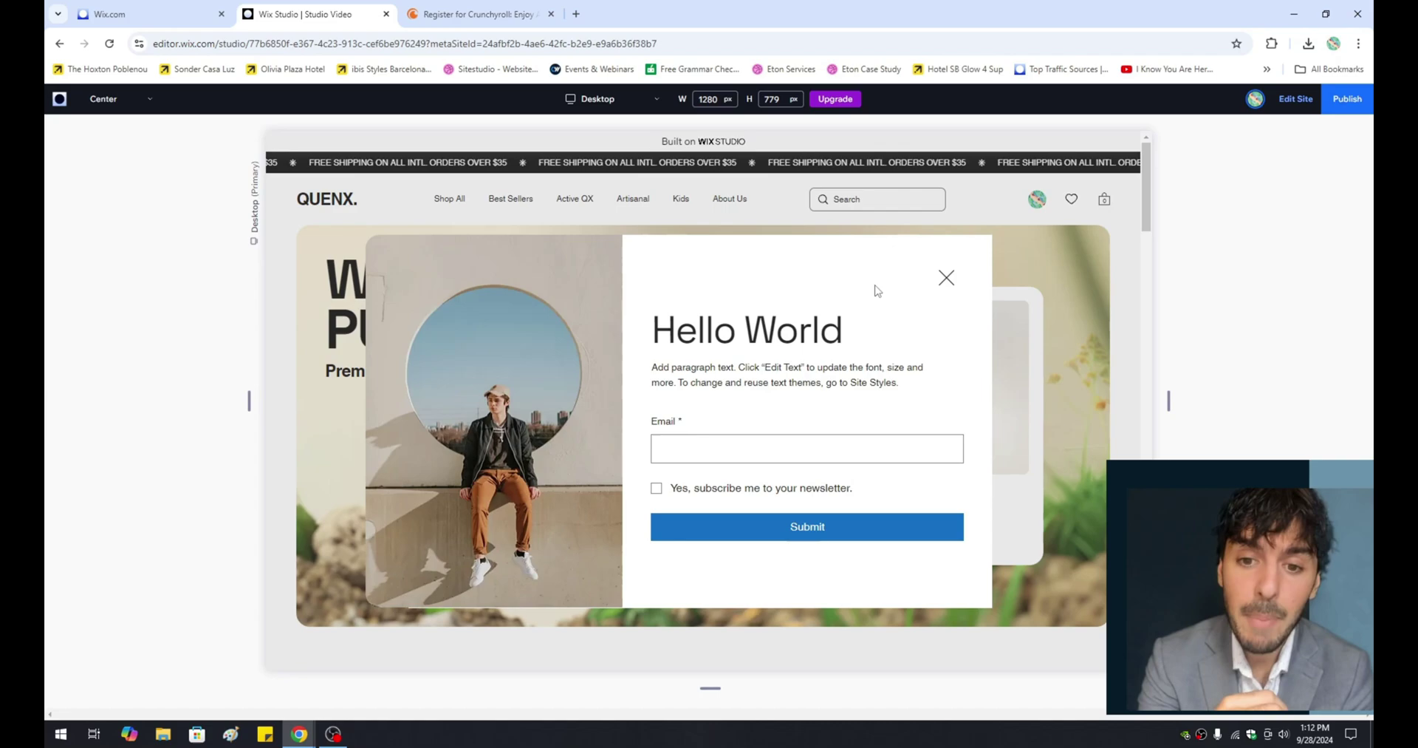
# Close the popup again, return to the editor and browse the Lightboxes layout templates
pyautogui.click(946, 278)
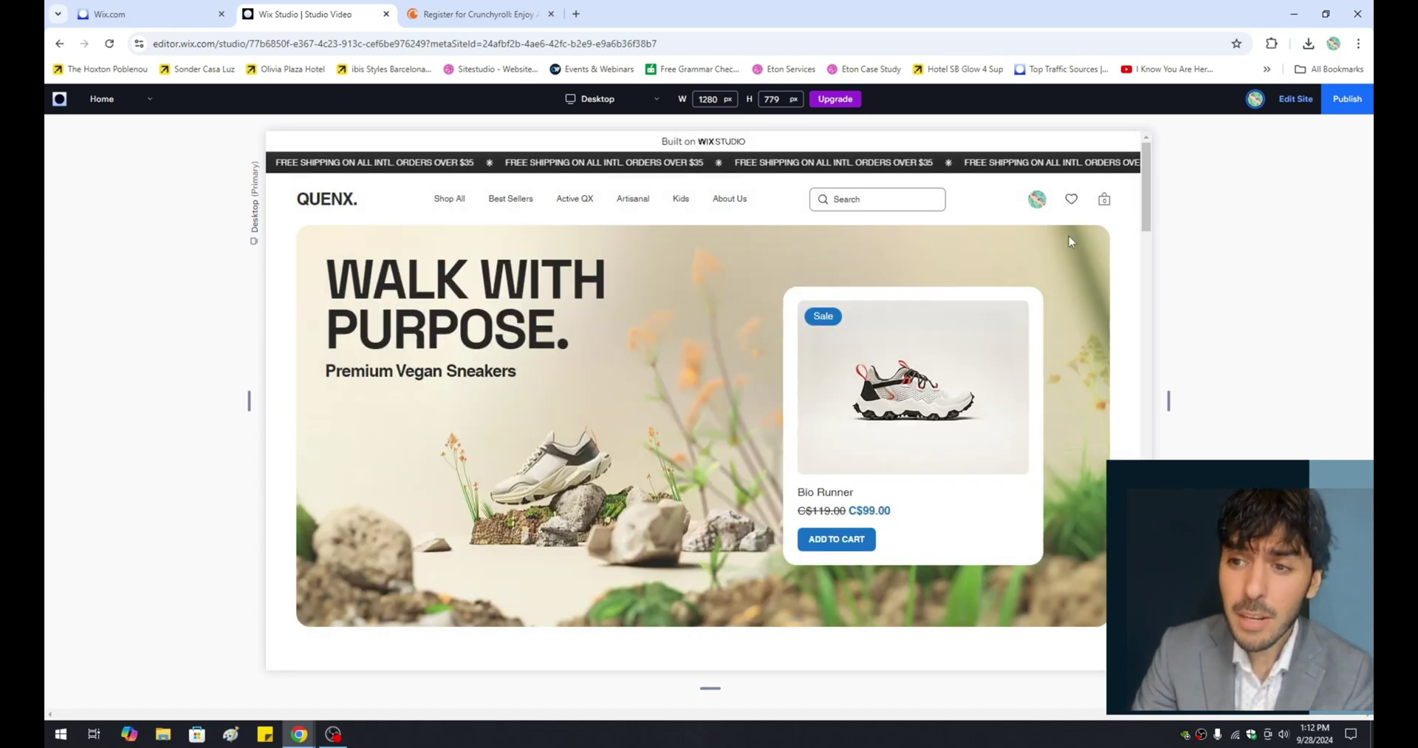
pyautogui.click(1296, 98)
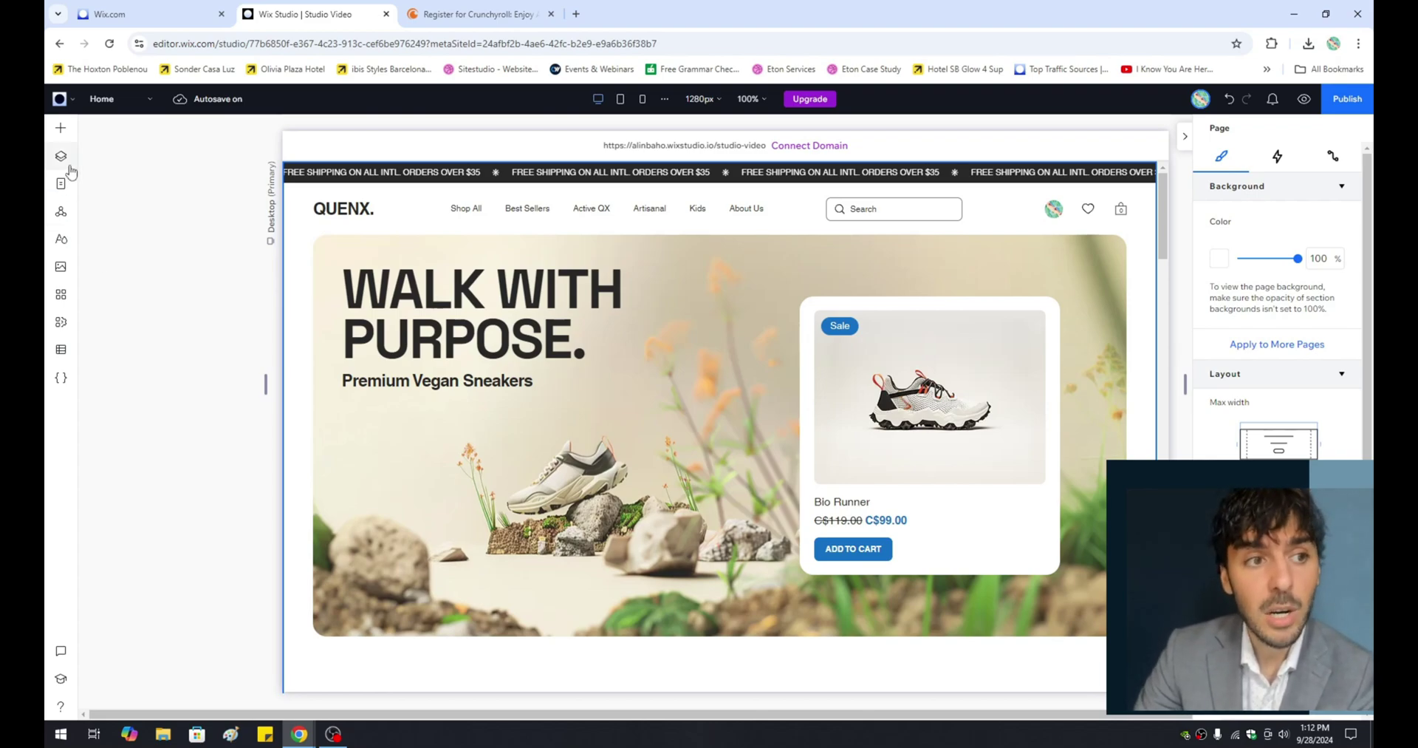
pyautogui.click(62, 131)
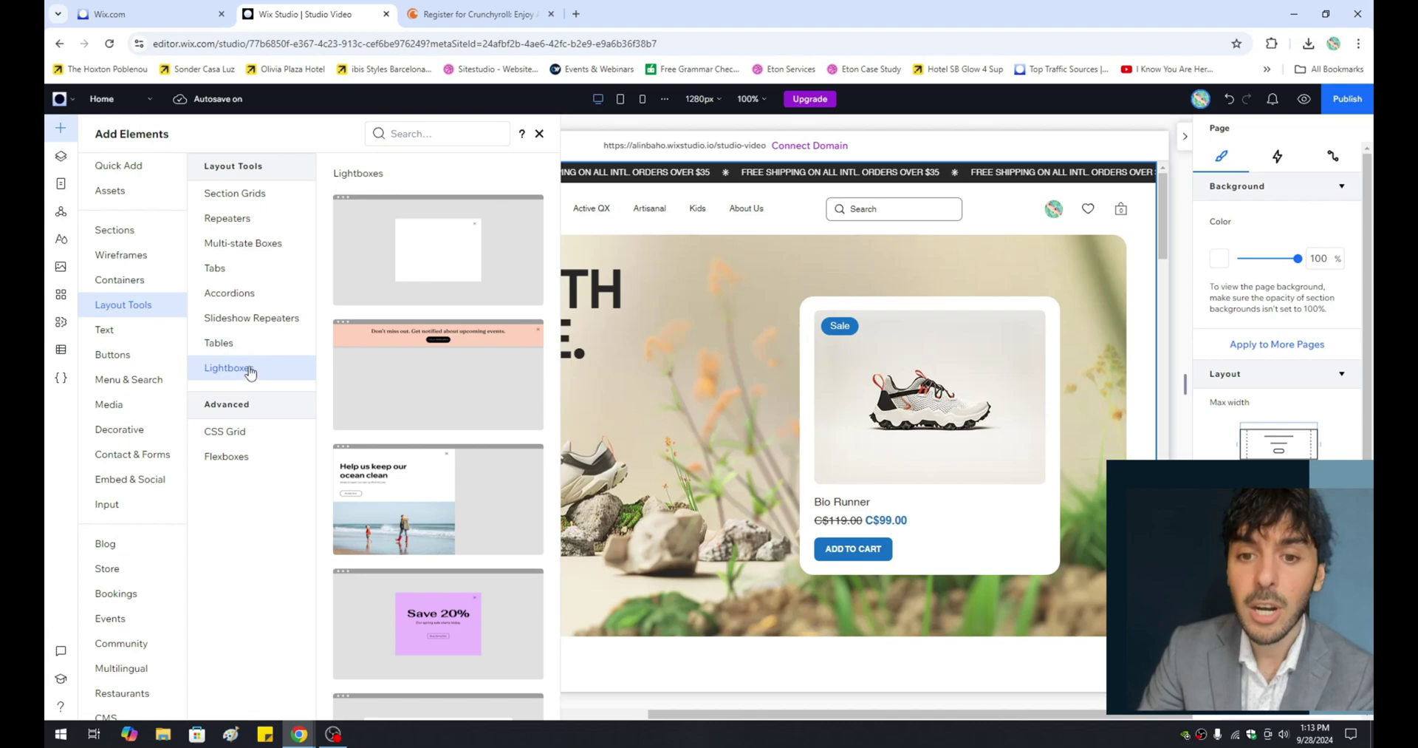
# Add a blank lightbox and stretch it to 869 × 534 px
pyautogui.click(438, 256)
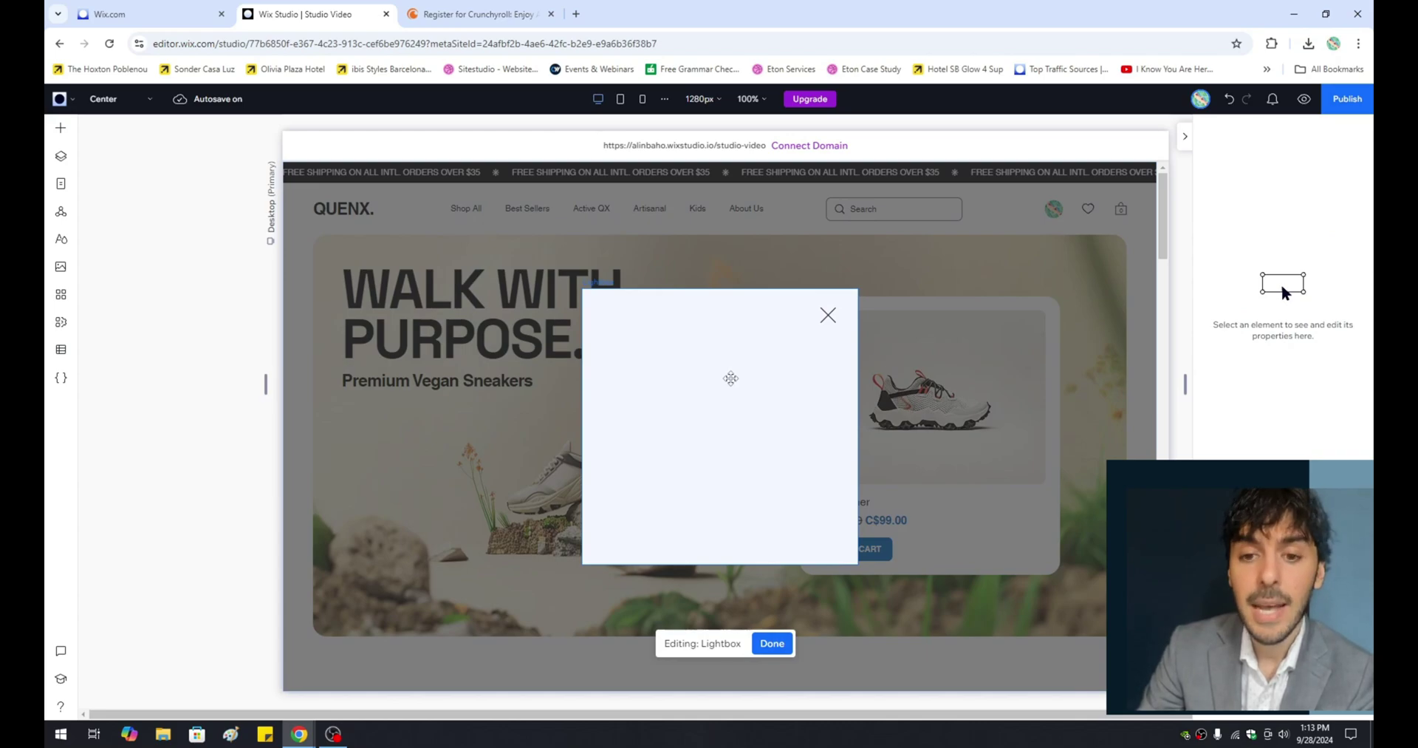
pyautogui.click(739, 383)
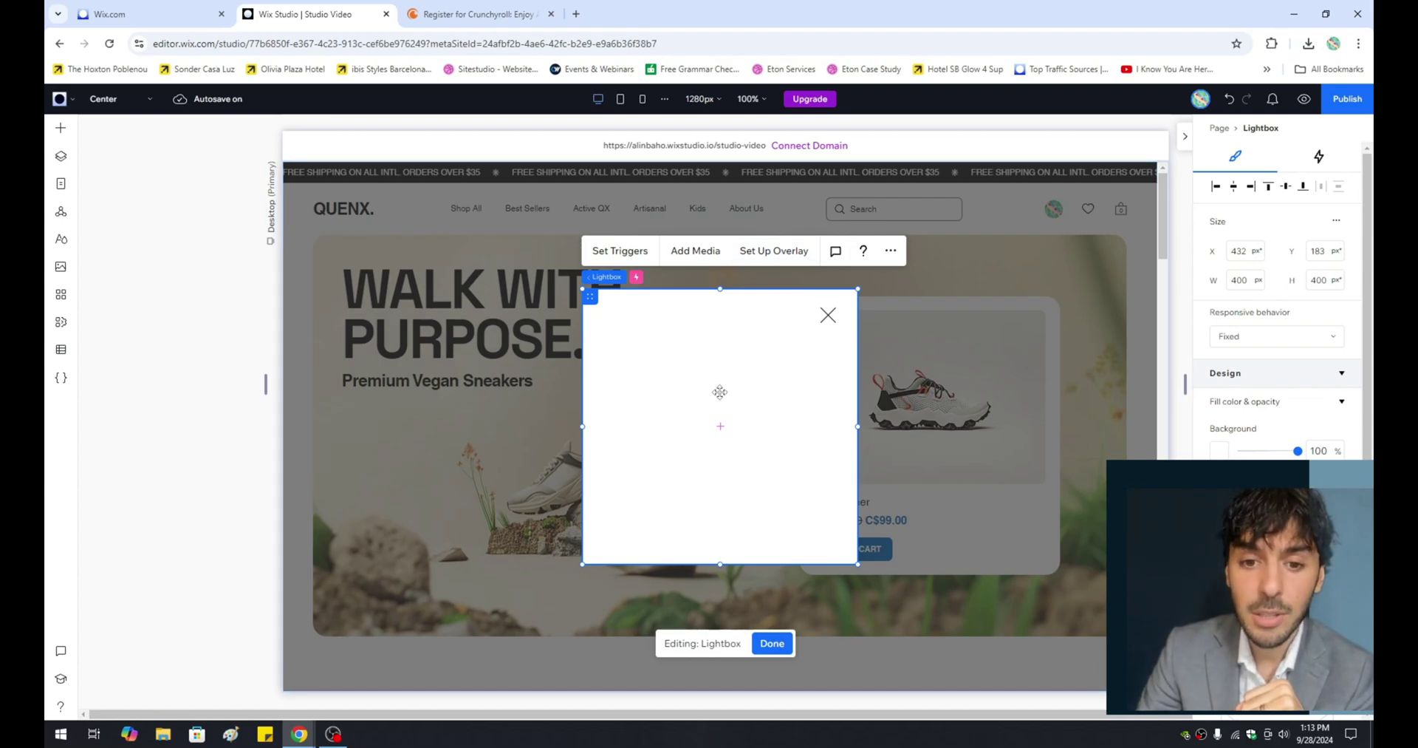
pyautogui.moveTo(858, 427); pyautogui.dragTo(1018, 419)
pyautogui.moveTo(581, 424); pyautogui.dragTo(424, 442)
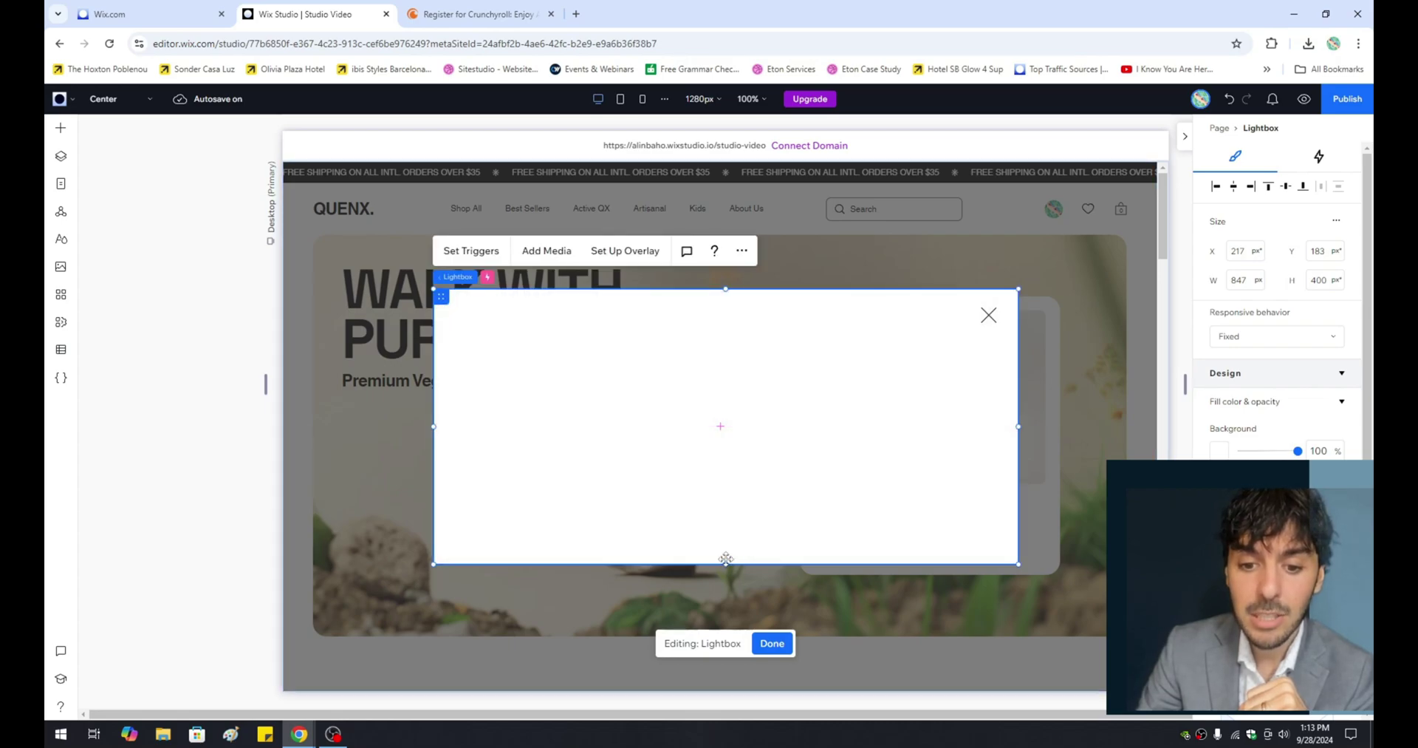
pyautogui.moveTo(726, 559); pyautogui.dragTo(728, 607)
pyautogui.moveTo(725, 289); pyautogui.dragTo(728, 238)
pyautogui.moveTo(1020, 413); pyautogui.dragTo(1032, 410)
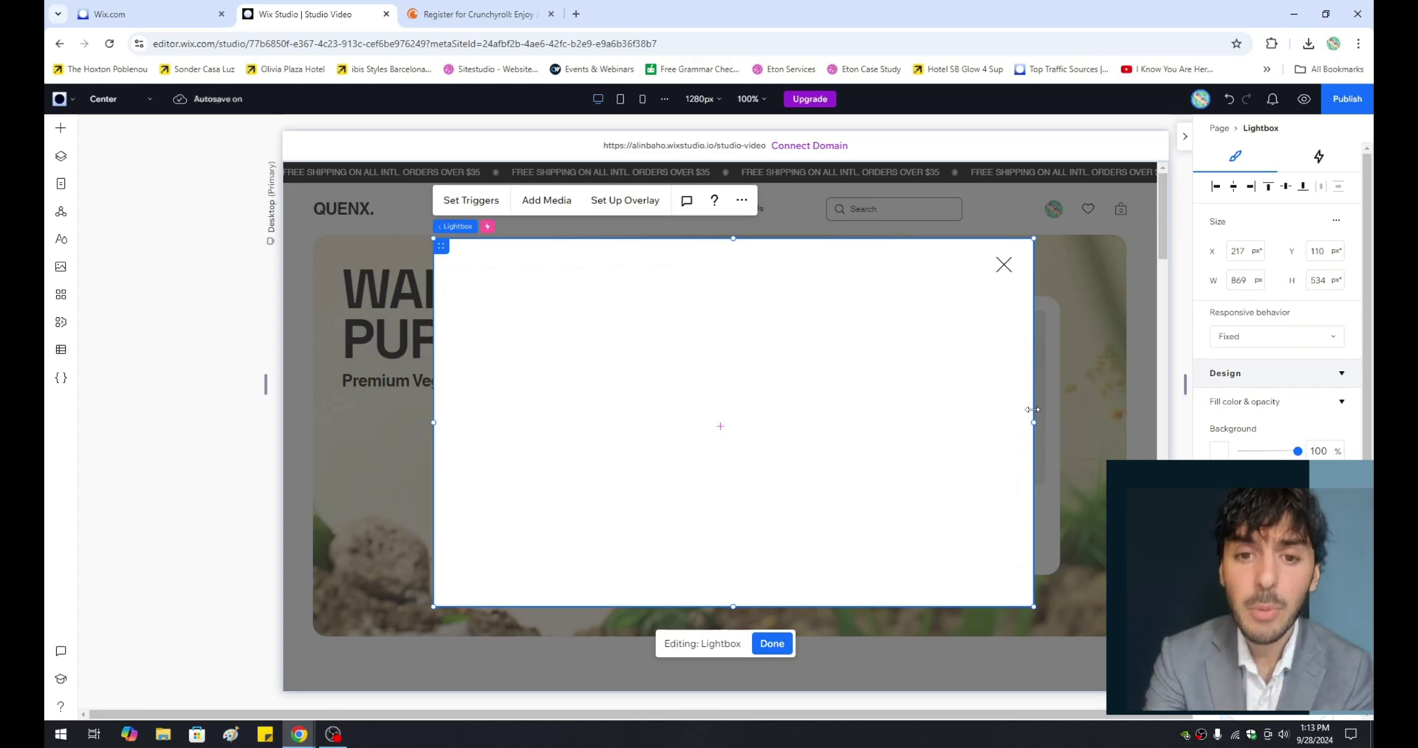
pyautogui.click(774, 643)
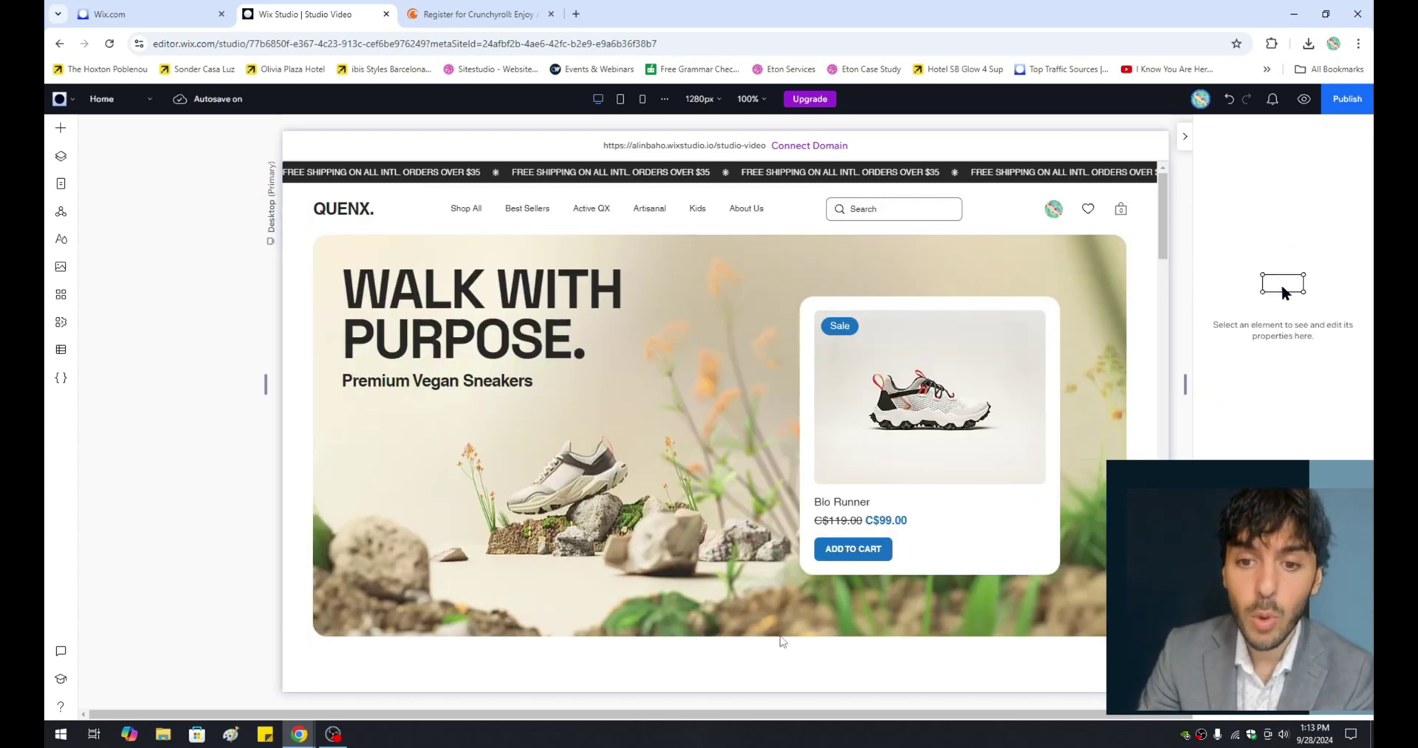
pyautogui.click(1303, 98)
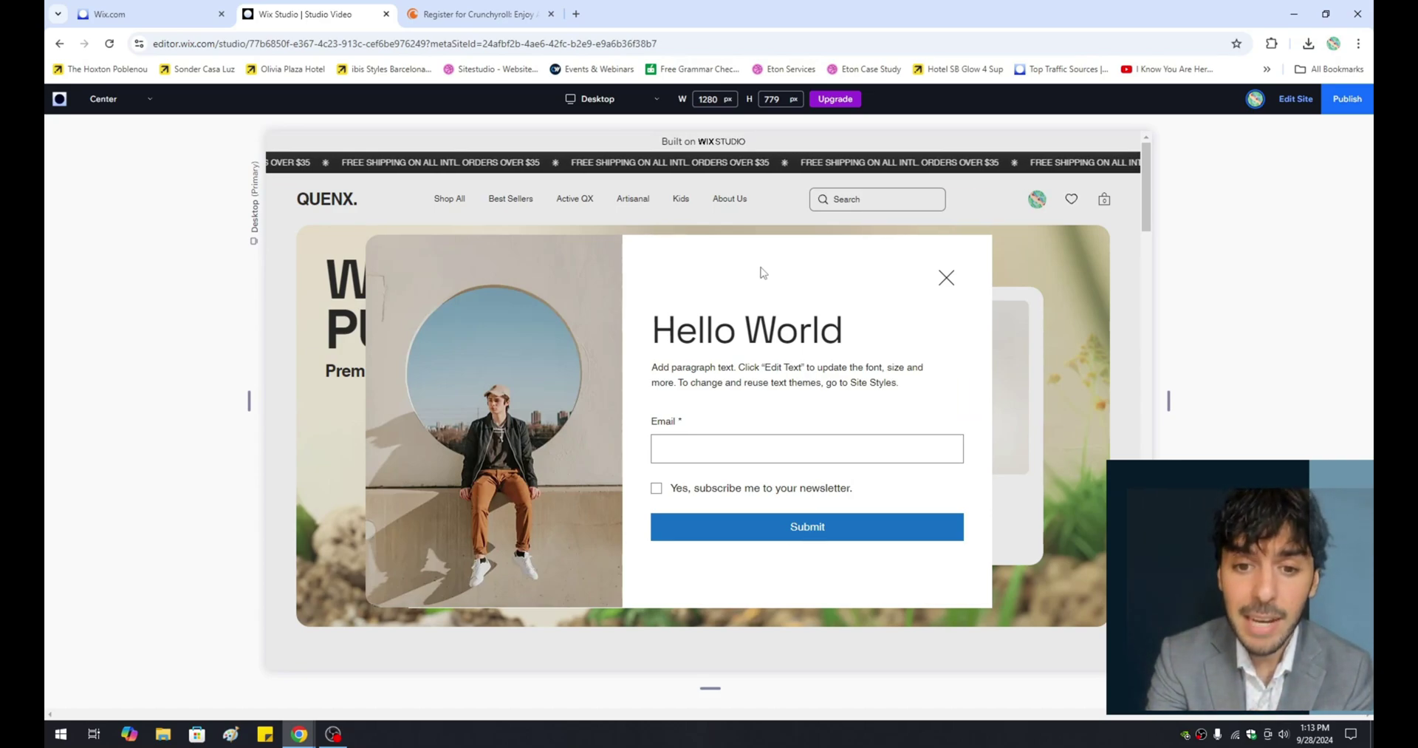
pyautogui.moveTo(713, 325); pyautogui.dragTo(773, 328)
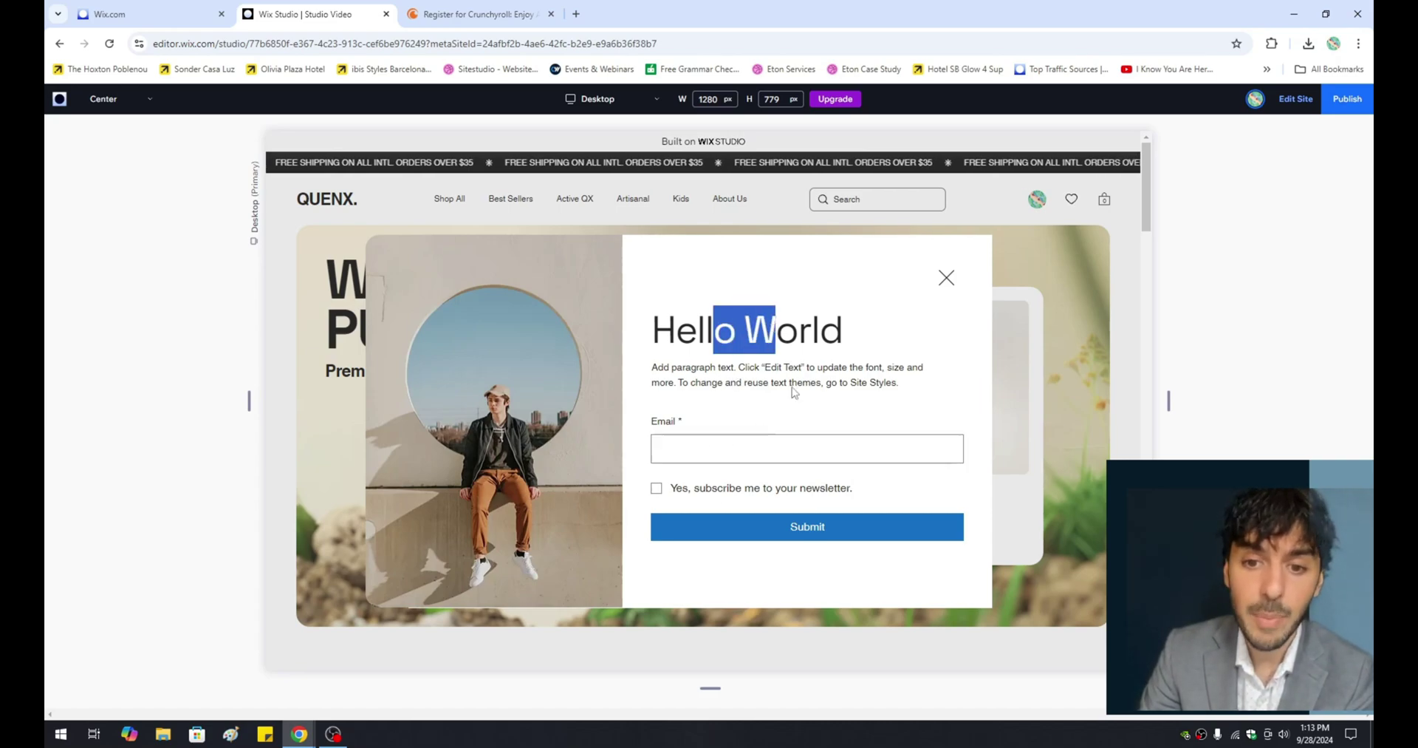
pyautogui.click(817, 305)
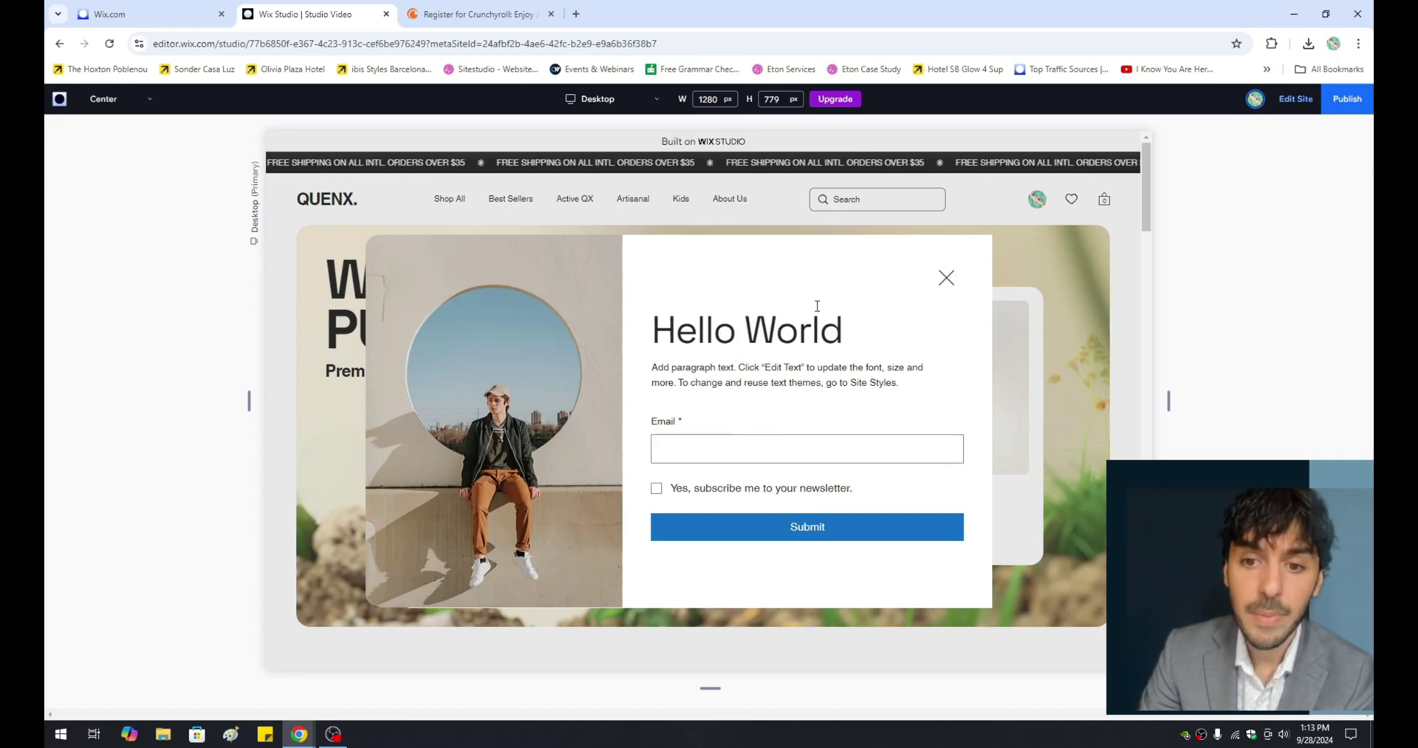
pyautogui.click(947, 279)
pyautogui.scroll(-4, 944, 283)
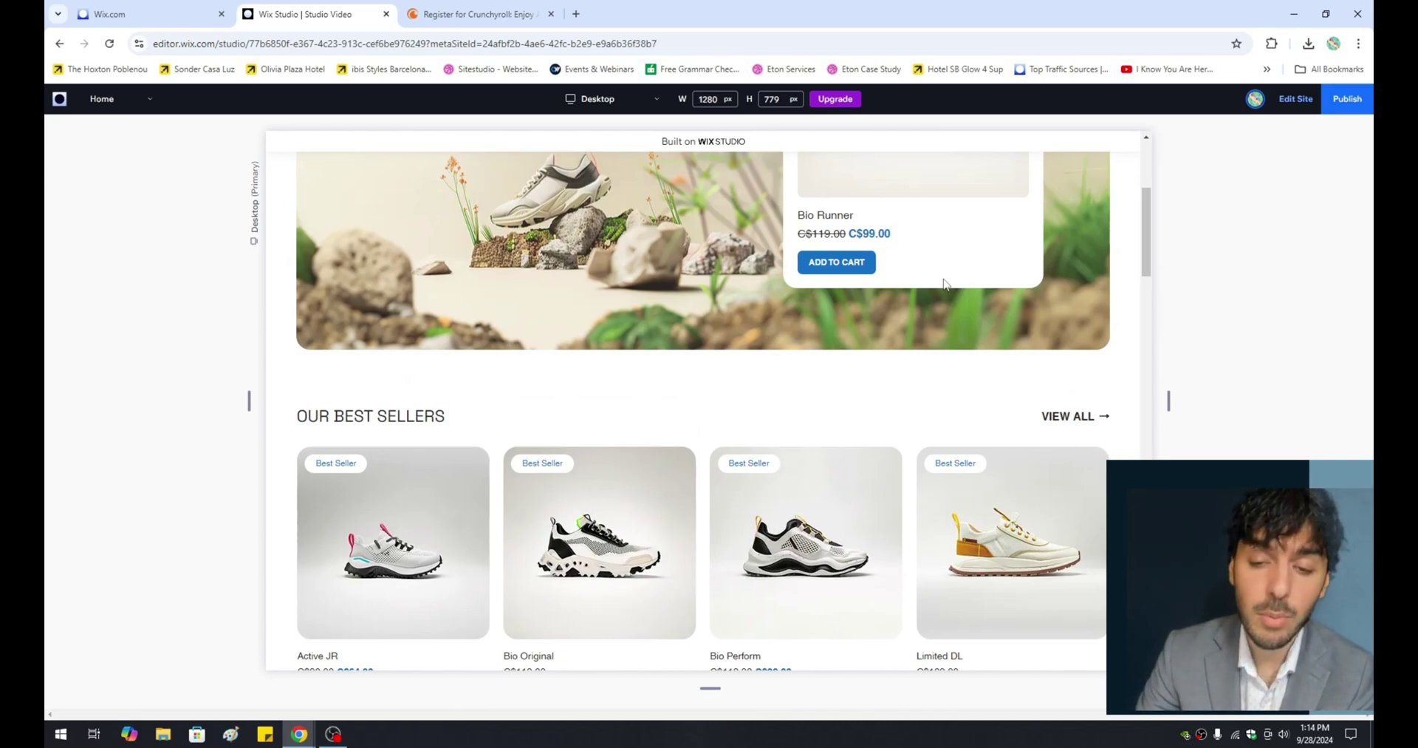
pyautogui.scroll(4, 944, 283)
# Reopen the blank 869 × 534 px second 'Center' lightbox from the site's Lightboxes pages
pyautogui.click(1274, 110)
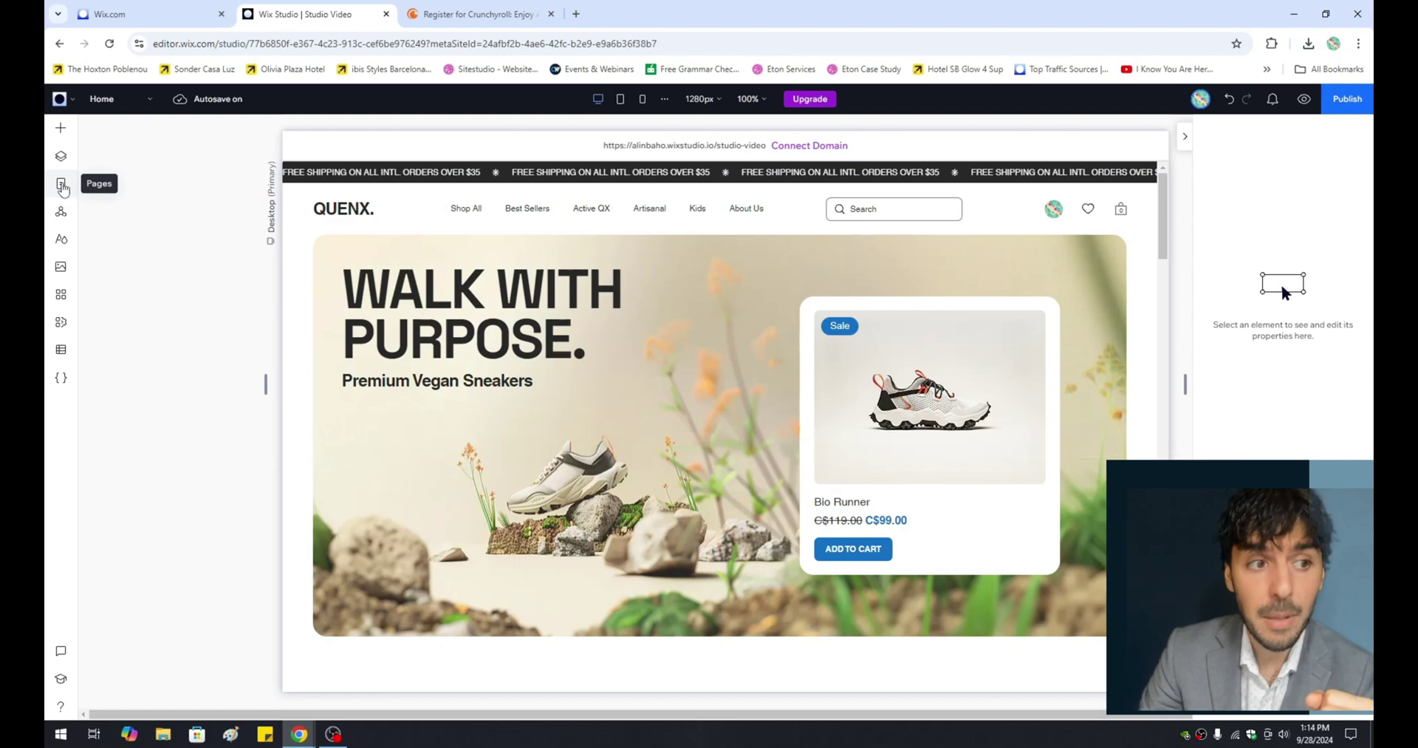
pyautogui.click(61, 184)
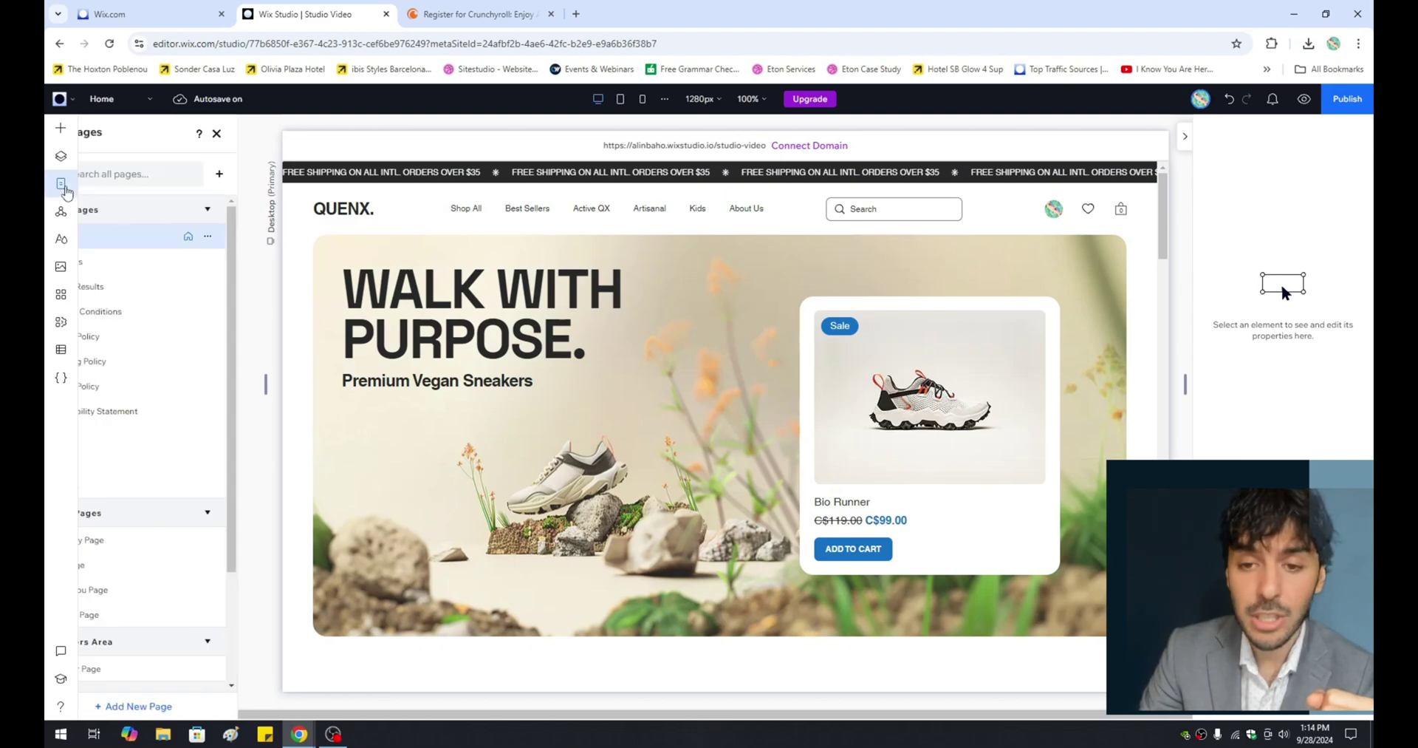
pyautogui.scroll(-3, 168, 317)
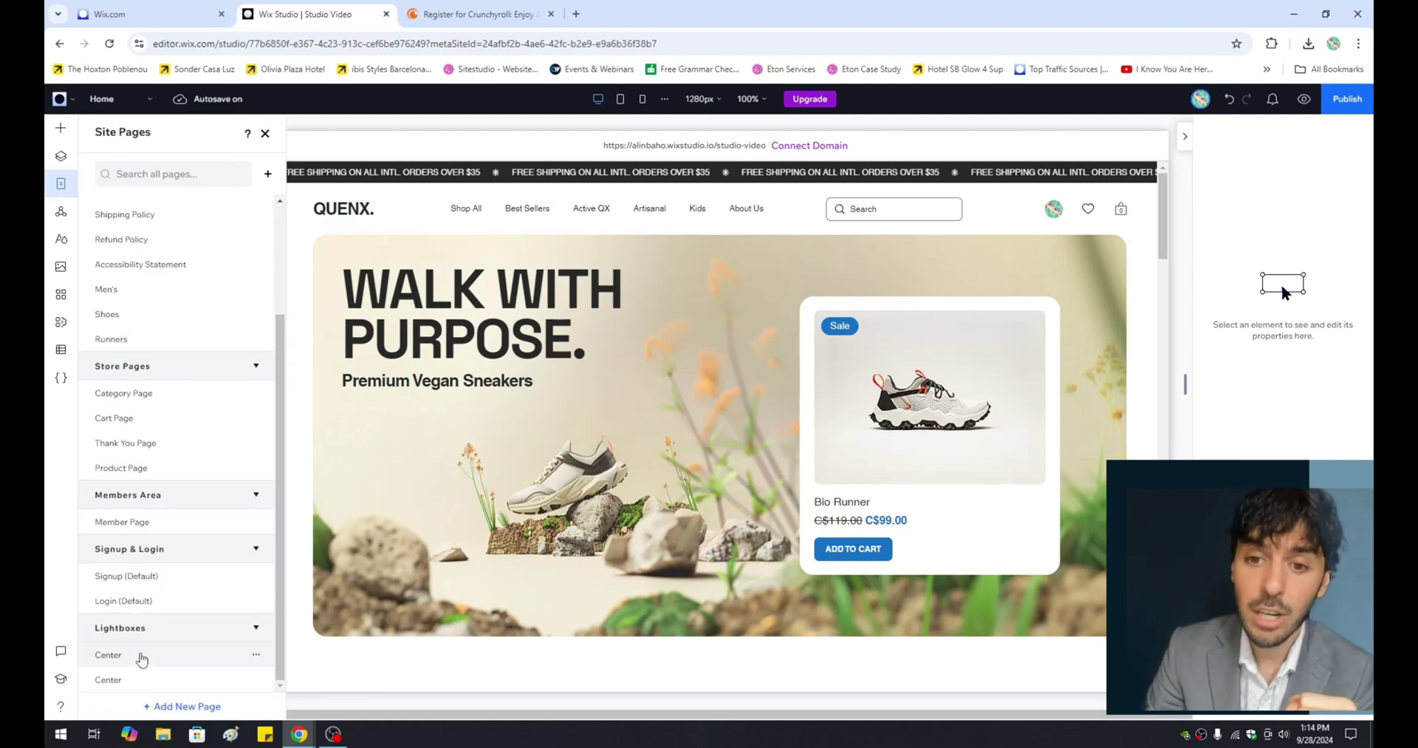
pyautogui.click(130, 678)
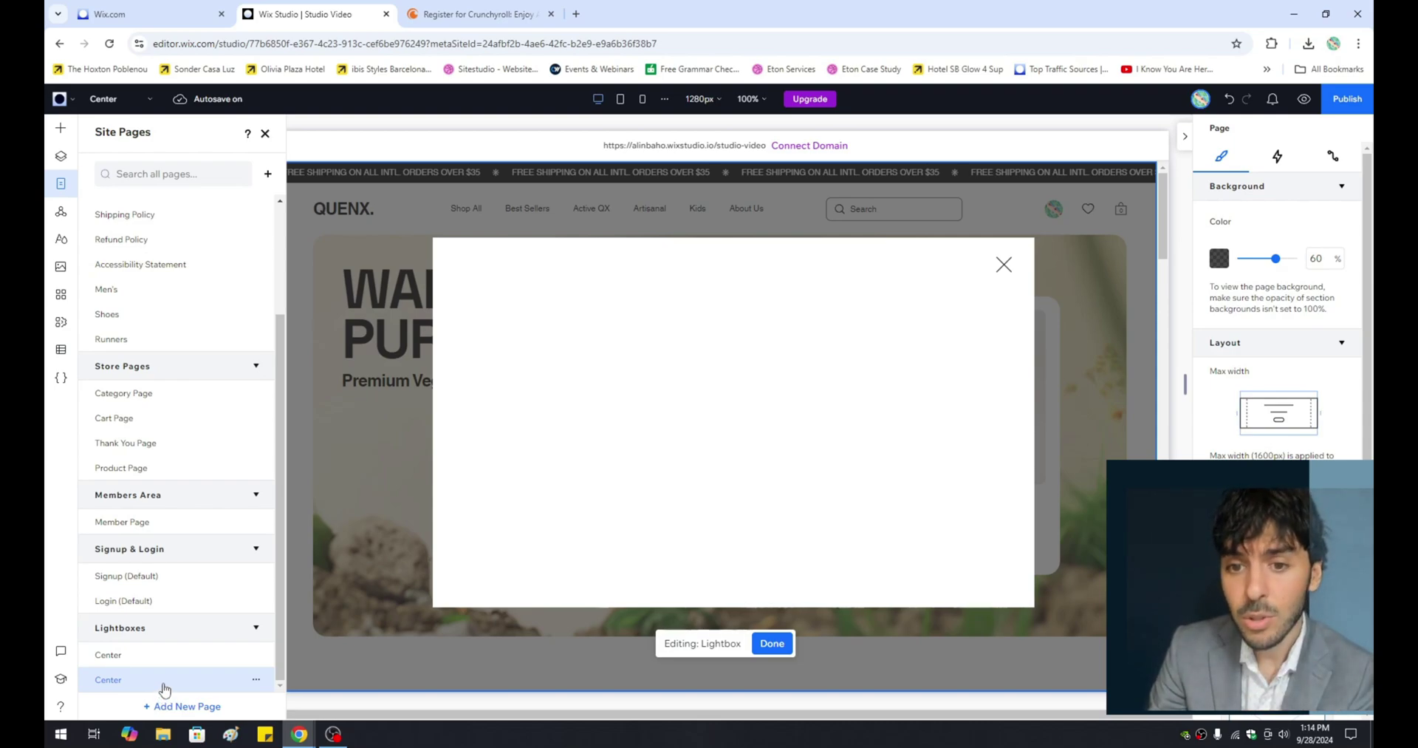
pyautogui.click(638, 388)
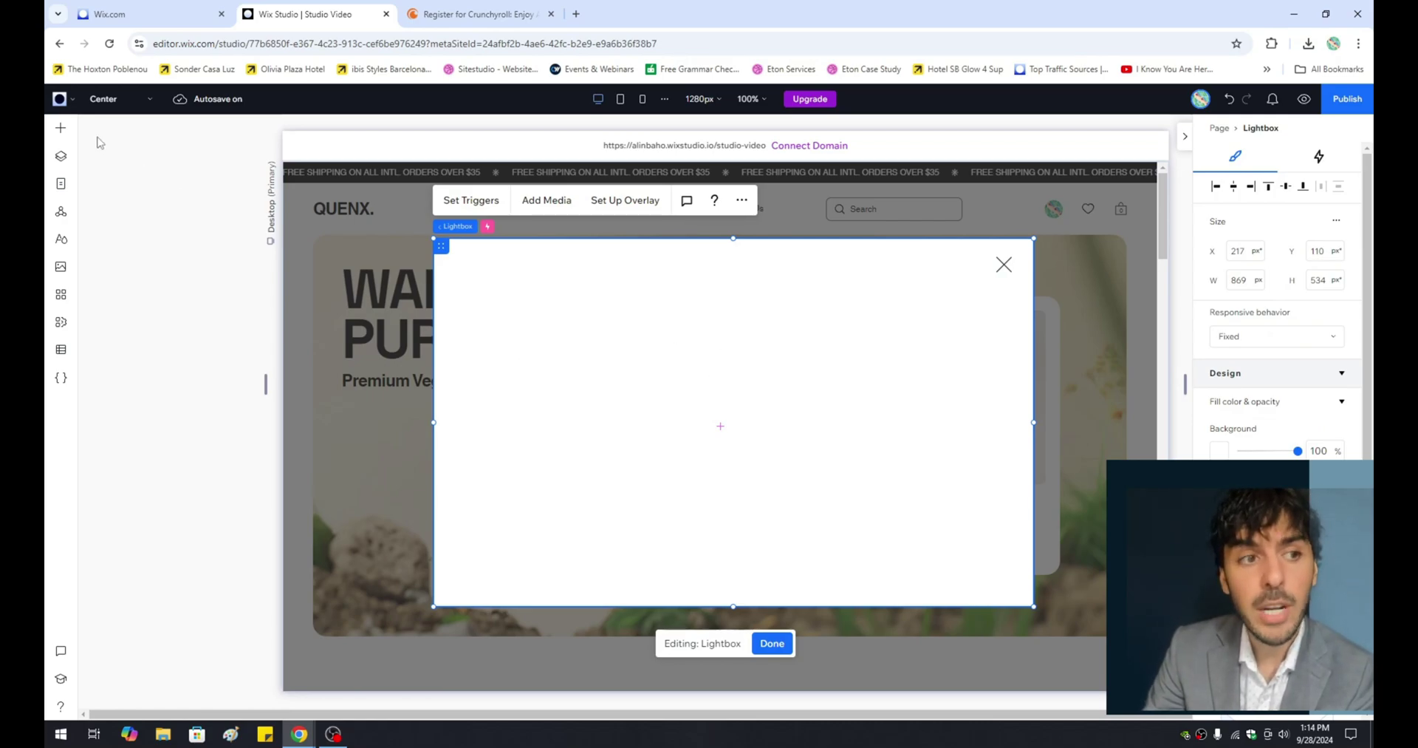
# Place a desert image on the lightbox's left side, sized 310 × 534 px from the top-left corner
pyautogui.click(60, 130)
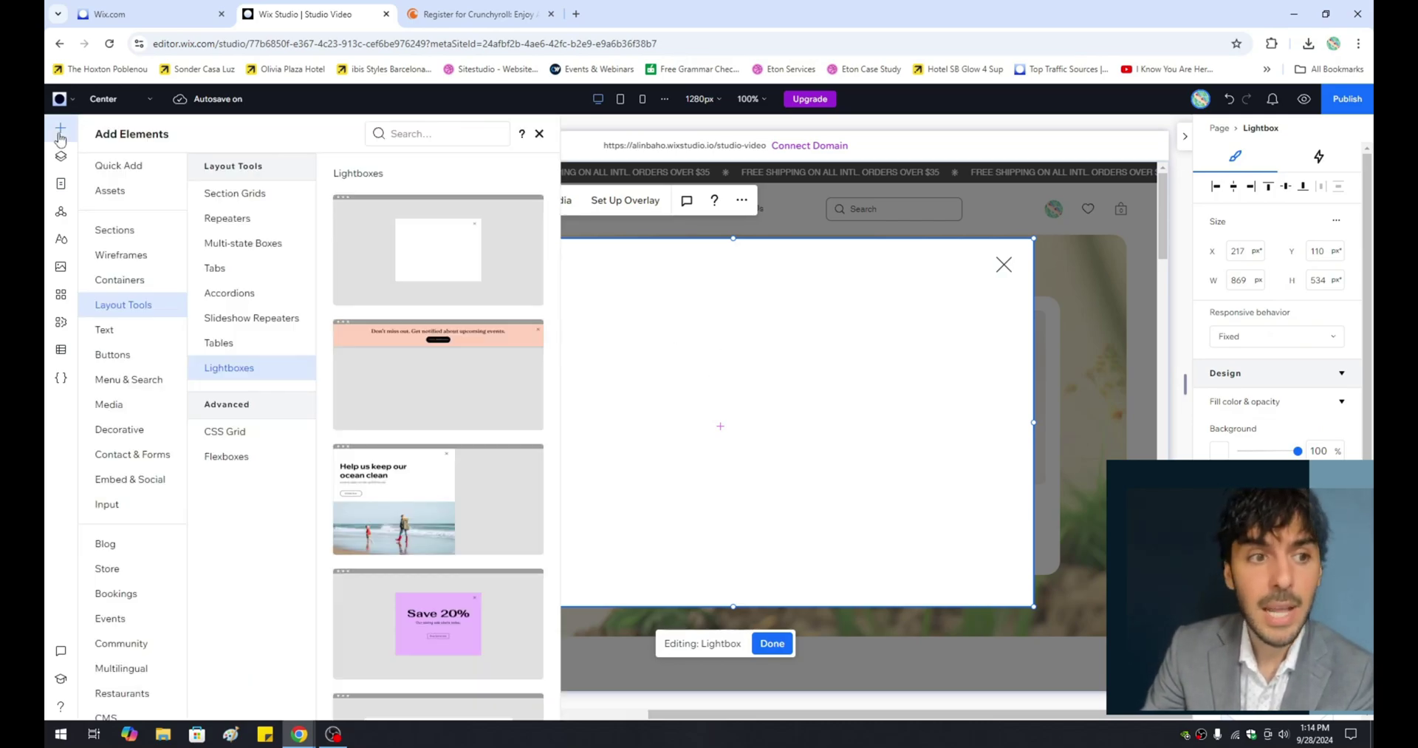
pyautogui.click(135, 170)
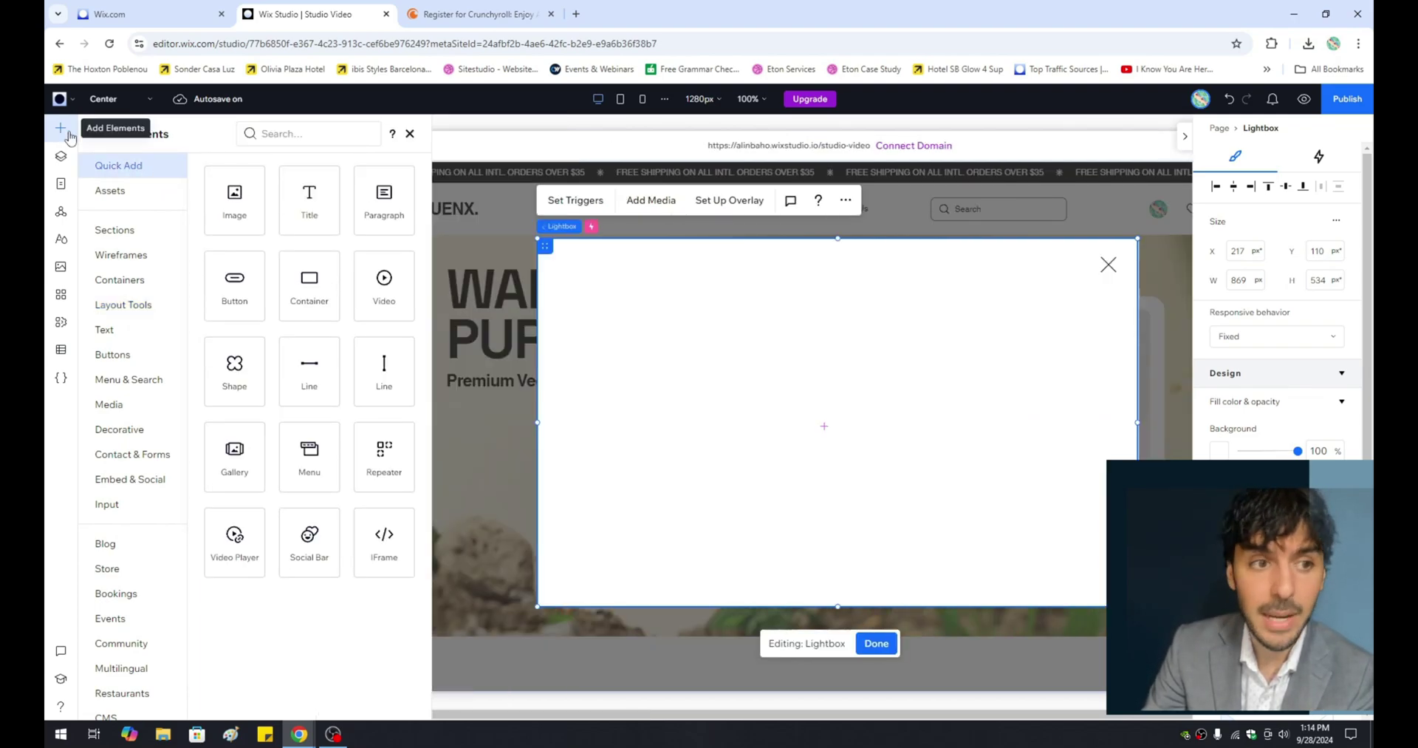
pyautogui.moveTo(234, 198); pyautogui.dragTo(521, 292)
pyautogui.moveTo(533, 372); pyautogui.dragTo(556, 607)
pyautogui.moveTo(633, 425); pyautogui.dragTo(650, 436)
pyautogui.click(729, 362)
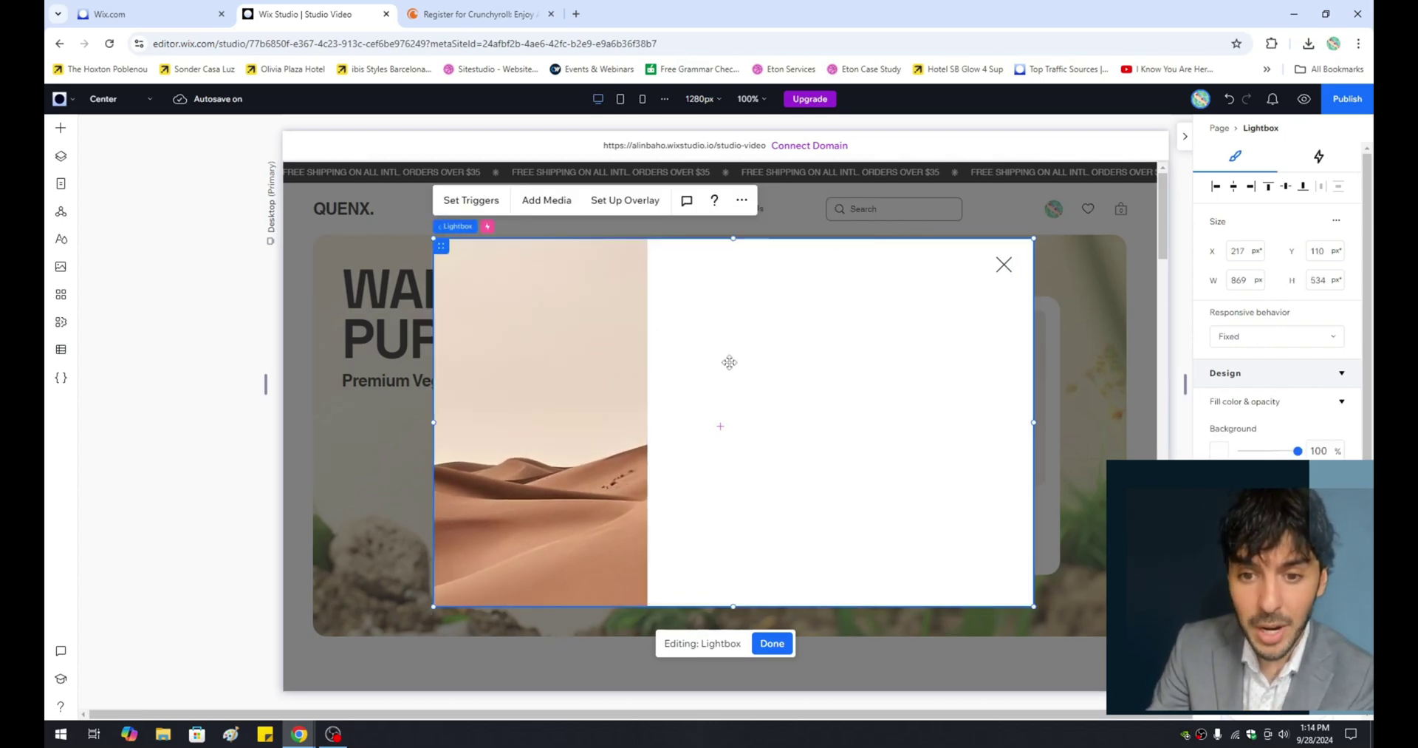
# Replace the desert photo with the image of a man seated before a round window
pyautogui.click(577, 341)
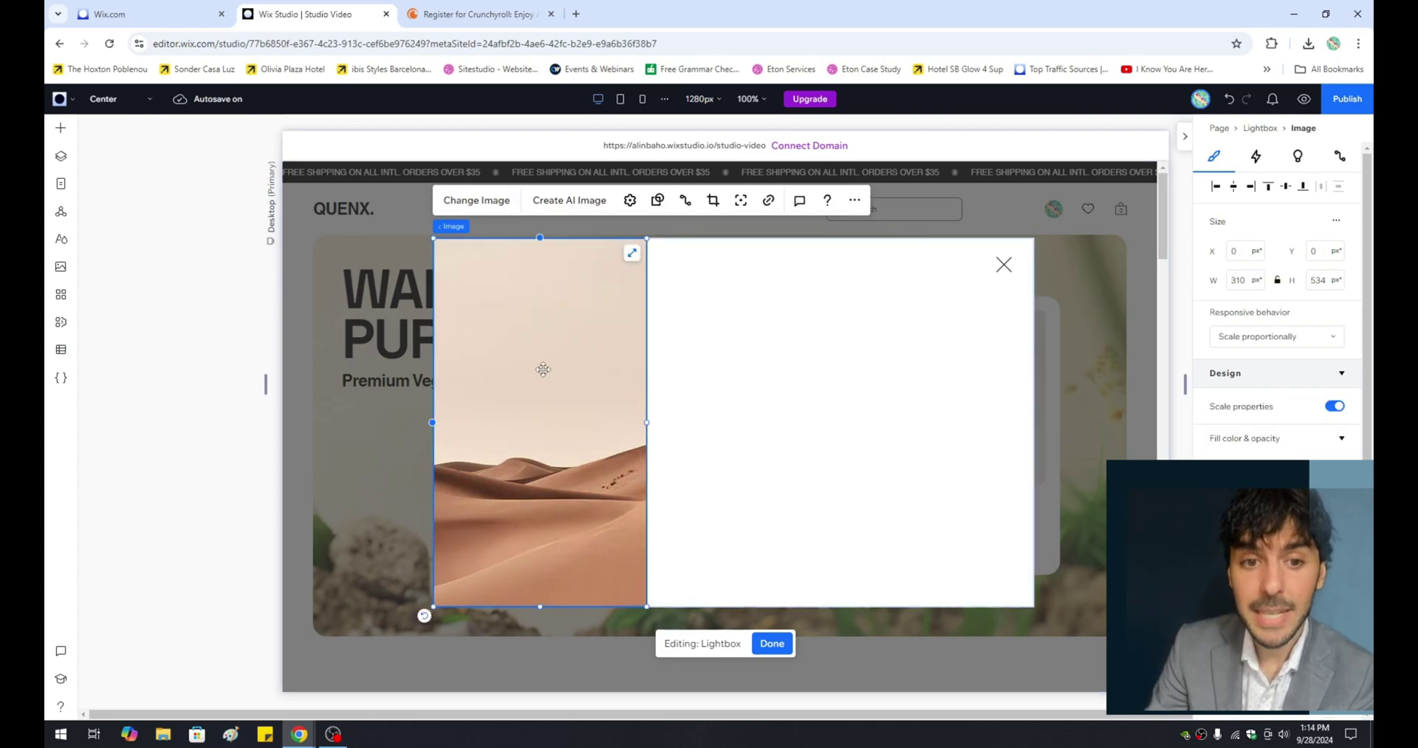
pyautogui.click(487, 208)
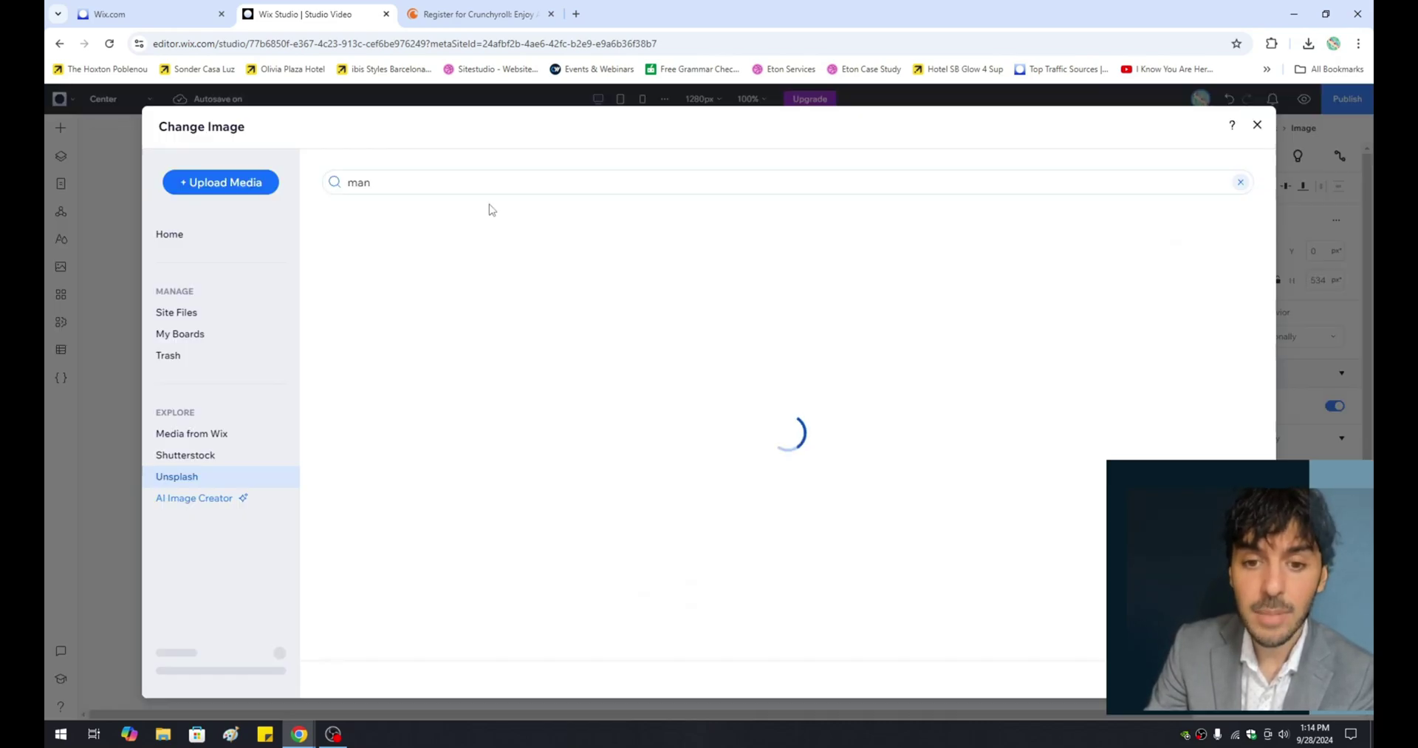
pyautogui.scroll(-10, 650, 370)
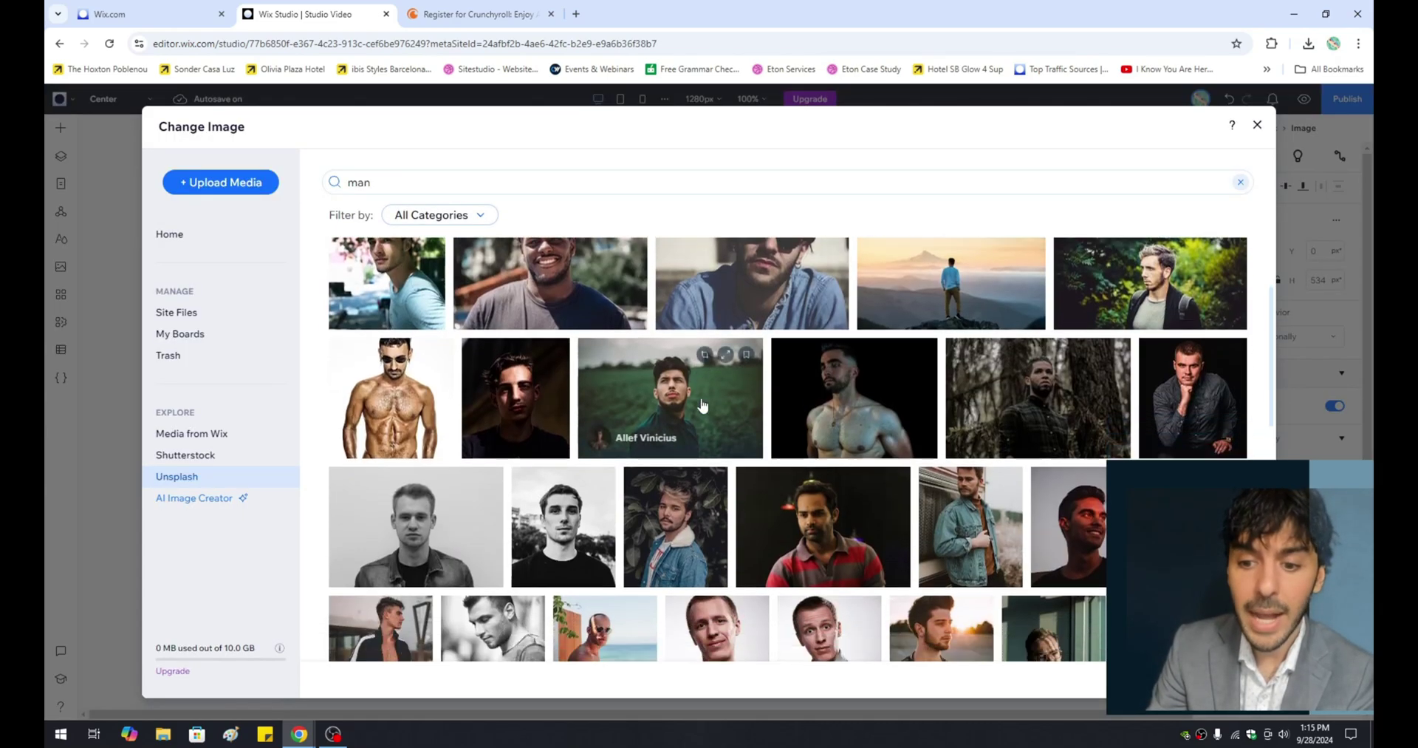
pyautogui.scroll(-10, 694, 398)
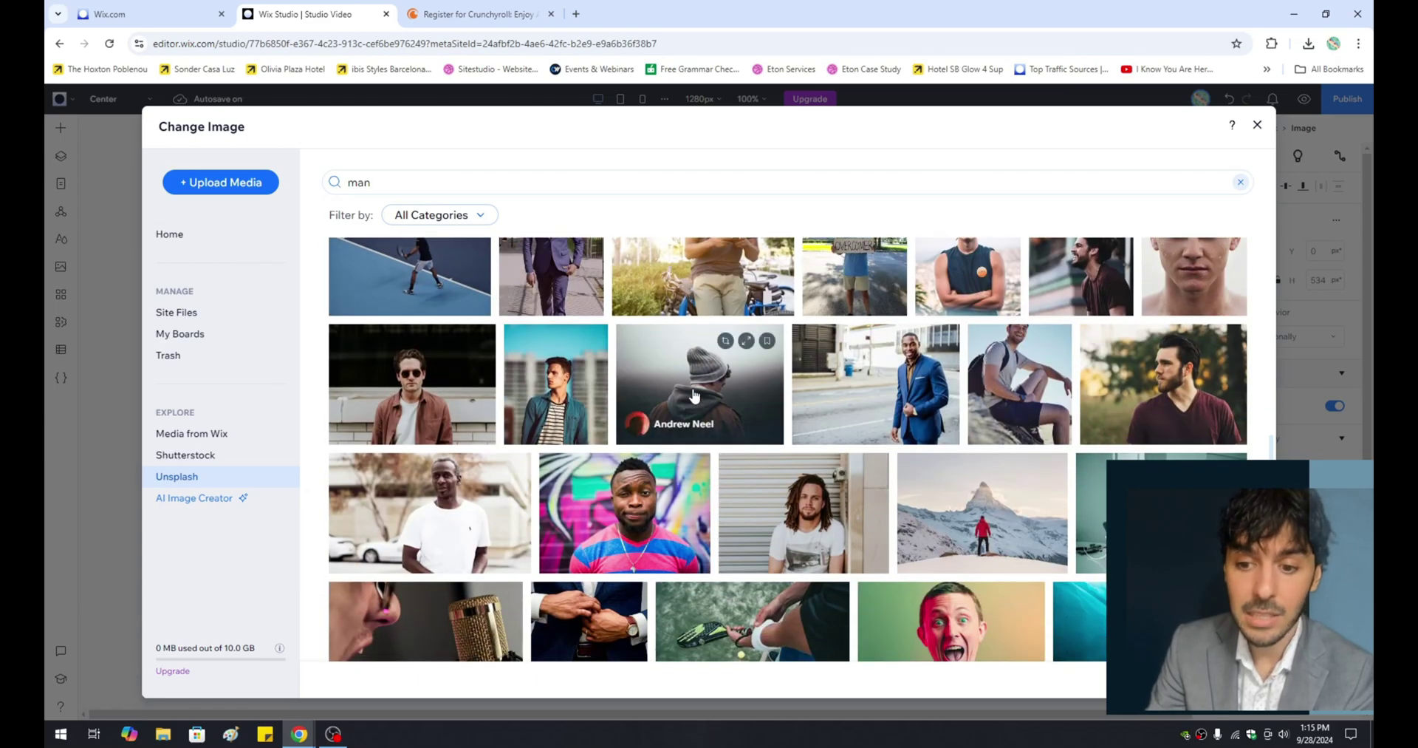
pyautogui.scroll(-2, 695, 395)
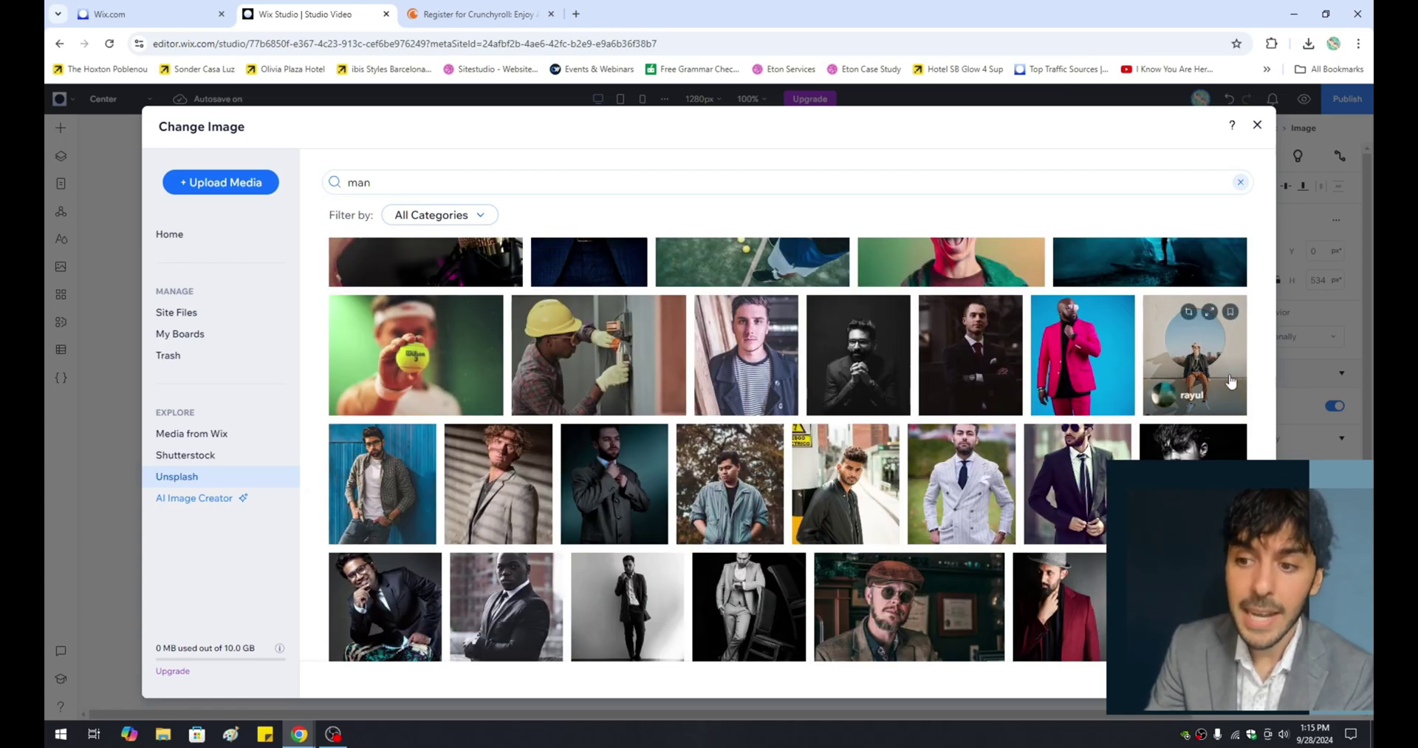
pyautogui.click(1194, 362)
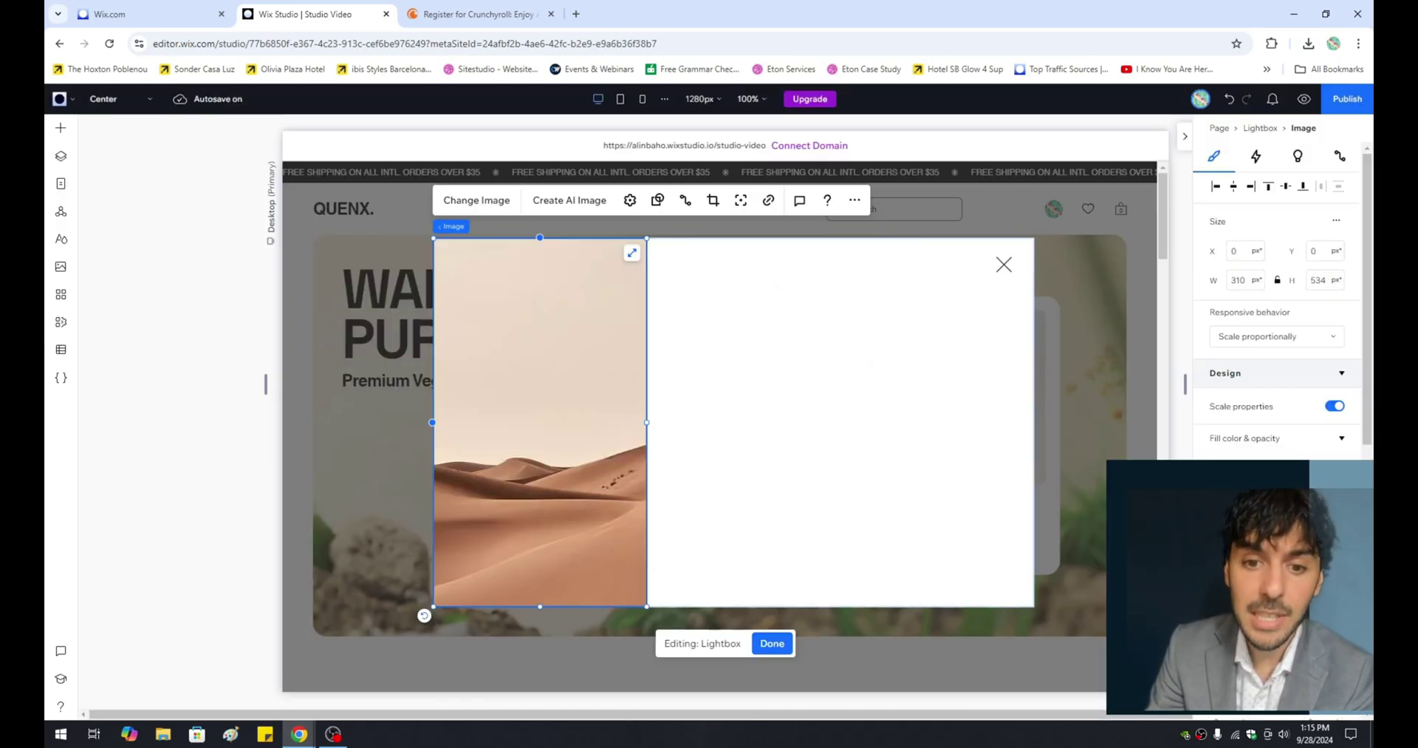
pyautogui.click(852, 465)
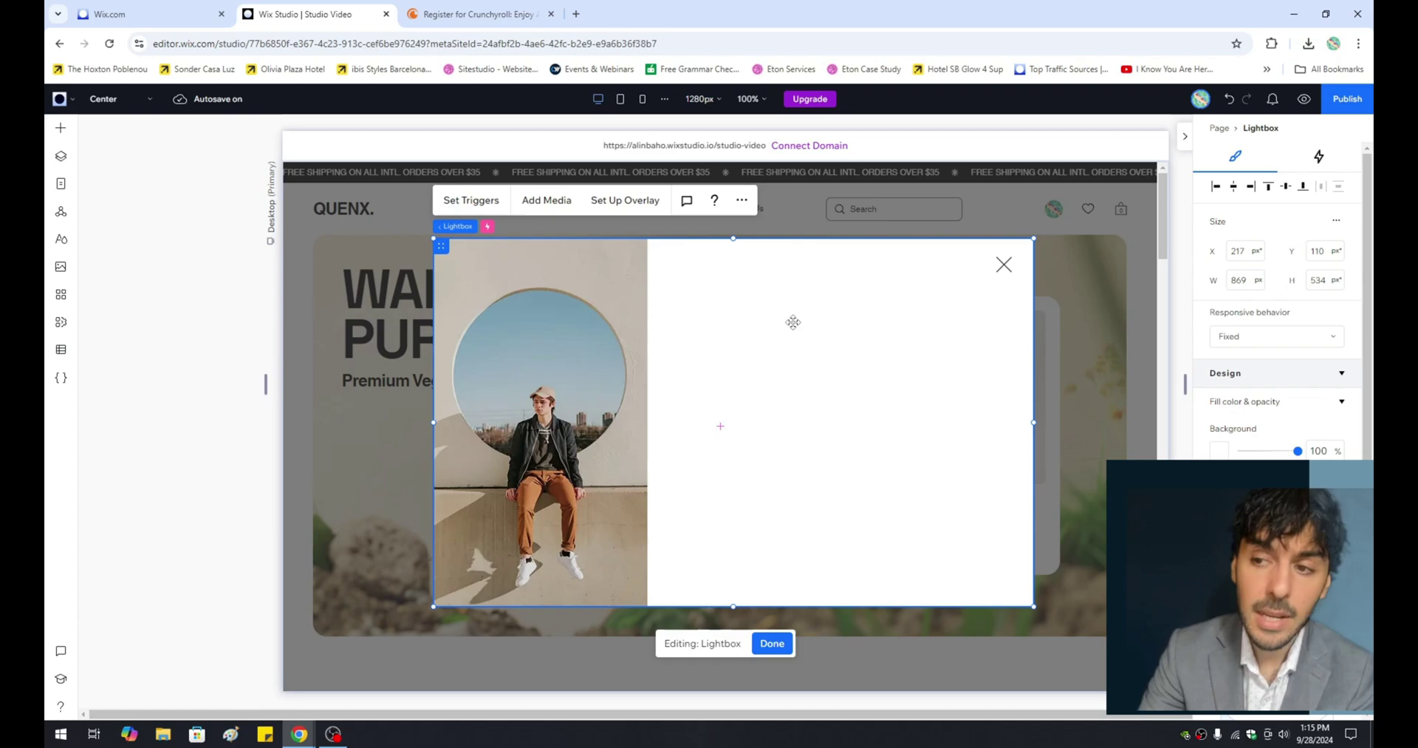
# Preview the site, check the updated man-by-window popup, then close it
pyautogui.click(785, 647)
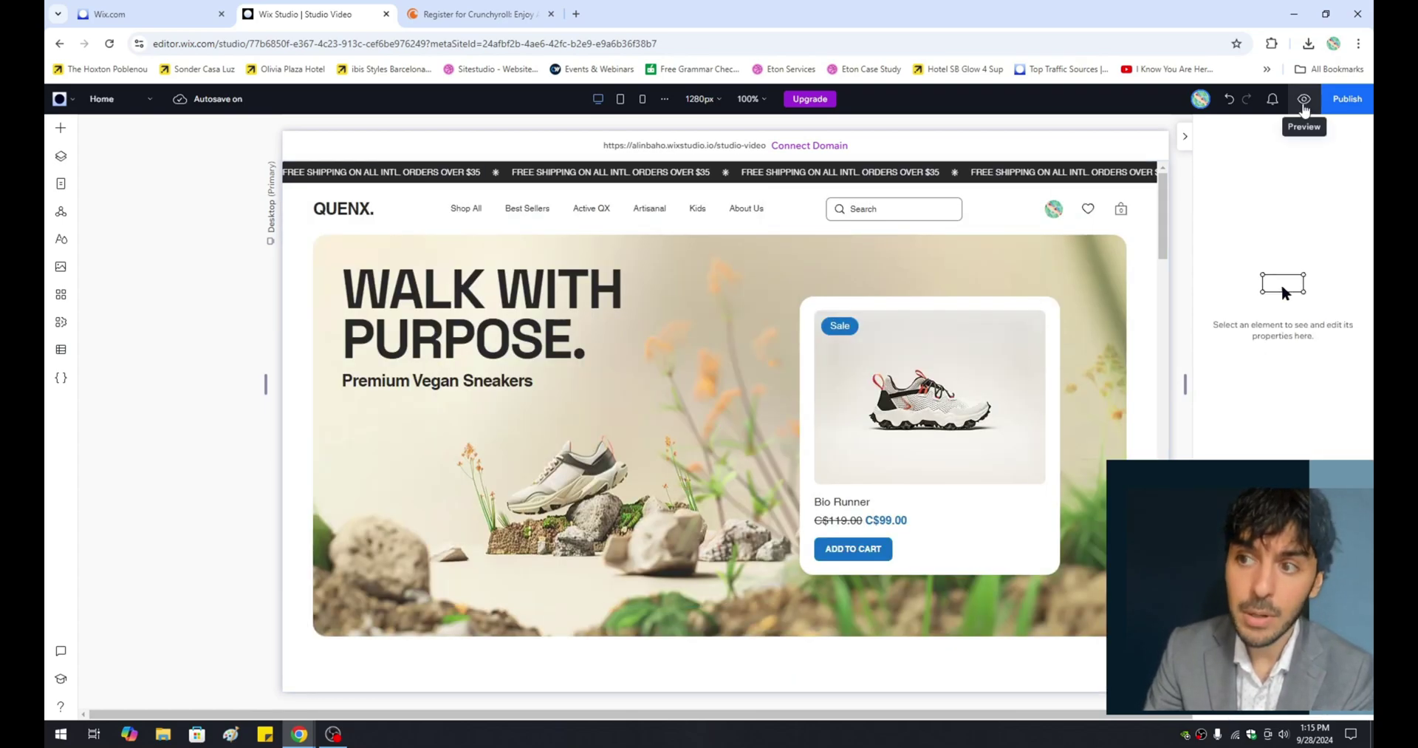
pyautogui.click(1304, 103)
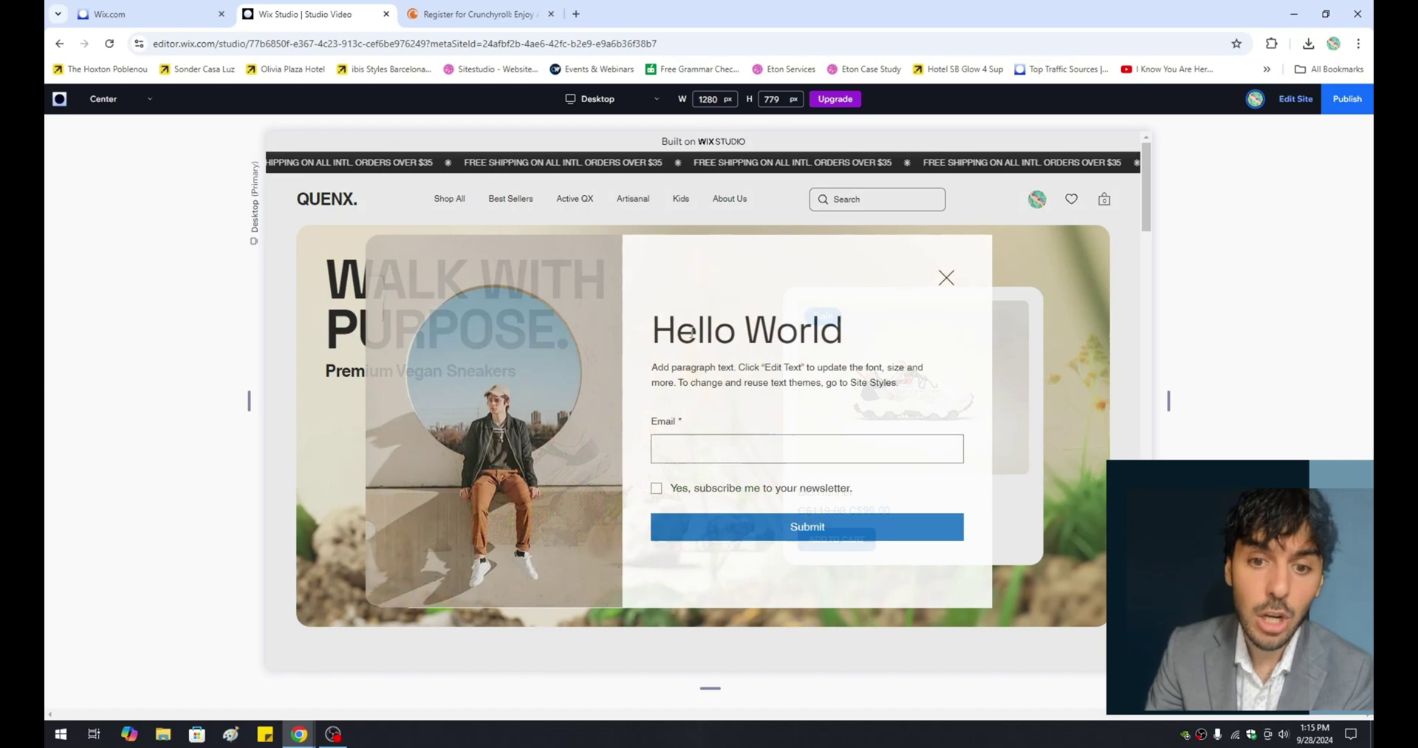
pyautogui.moveTo(697, 330); pyautogui.dragTo(789, 330)
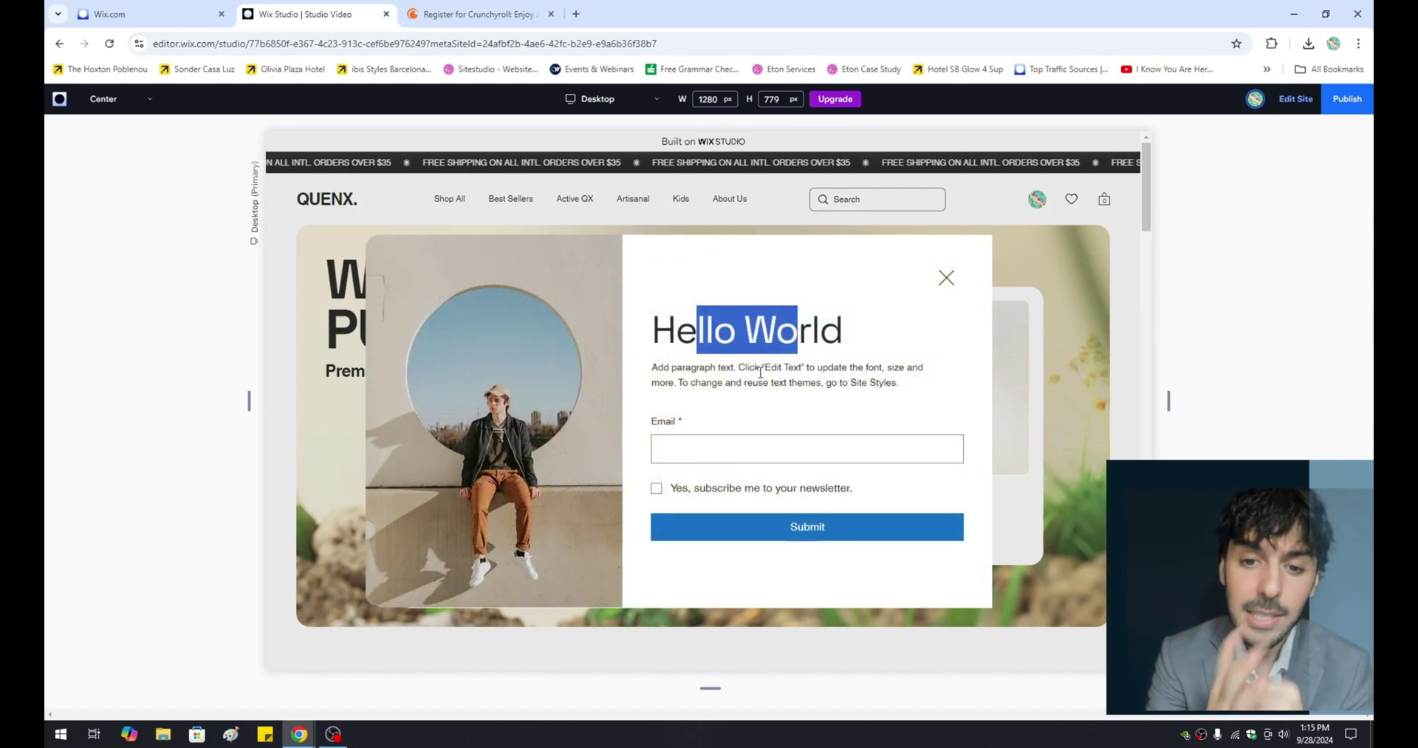
pyautogui.click(747, 312)
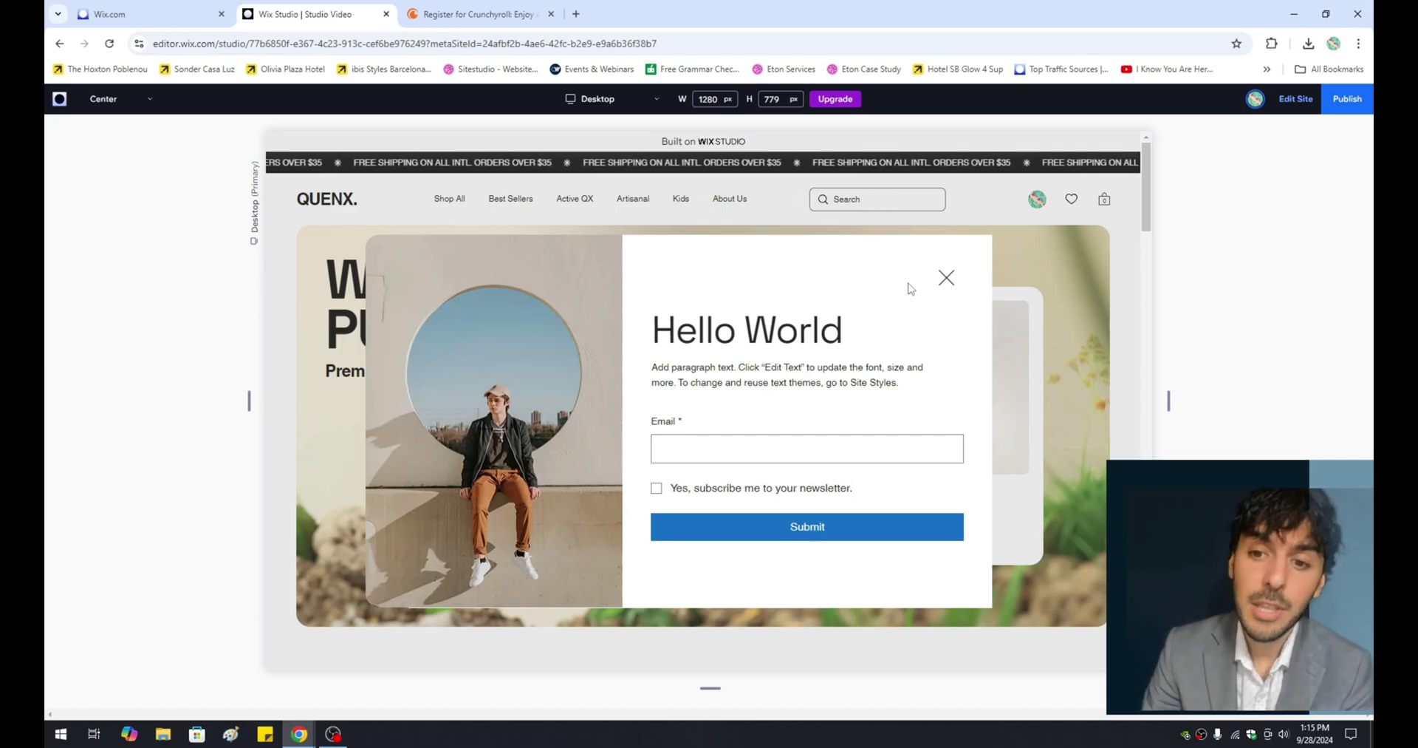
pyautogui.click(948, 280)
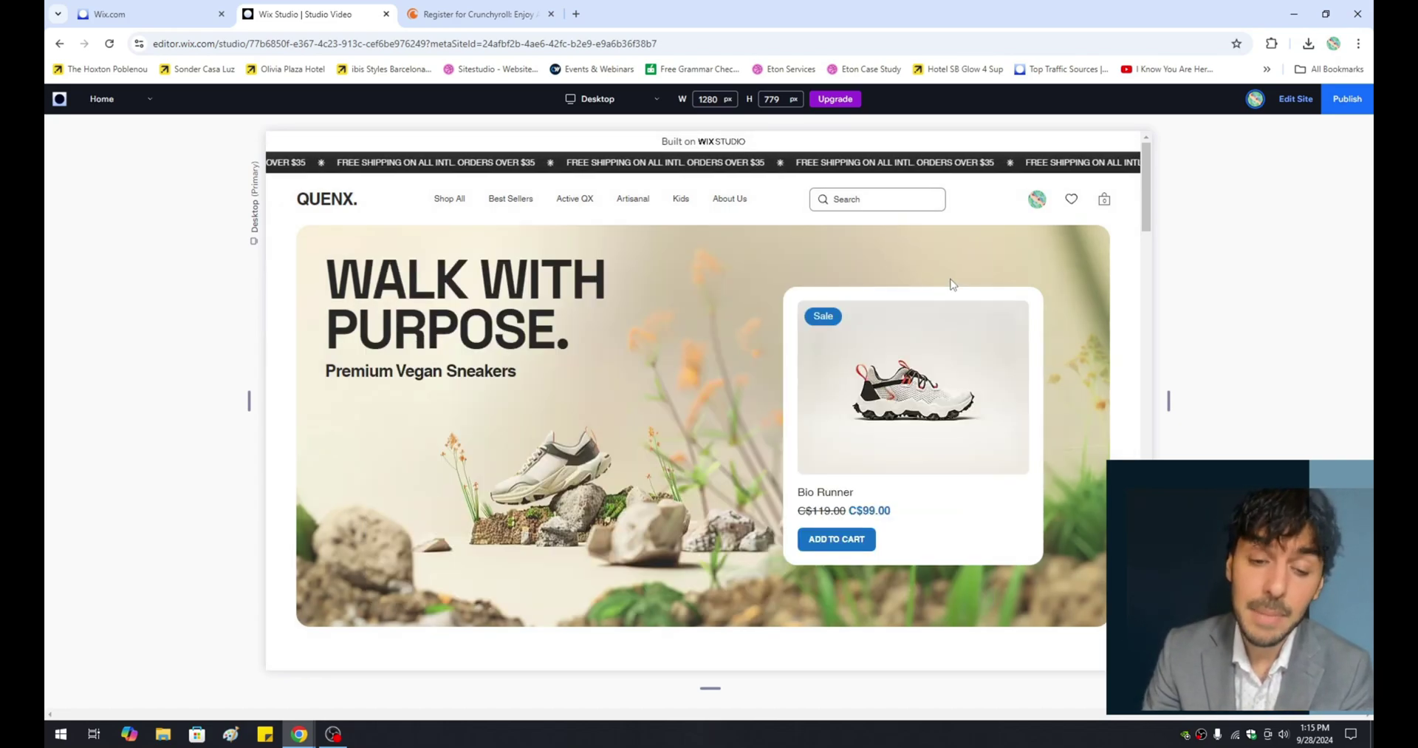
# Rename the second Center lightbox to 'Subscribe for 10% Off' in the site pages list
pyautogui.click(1296, 98)
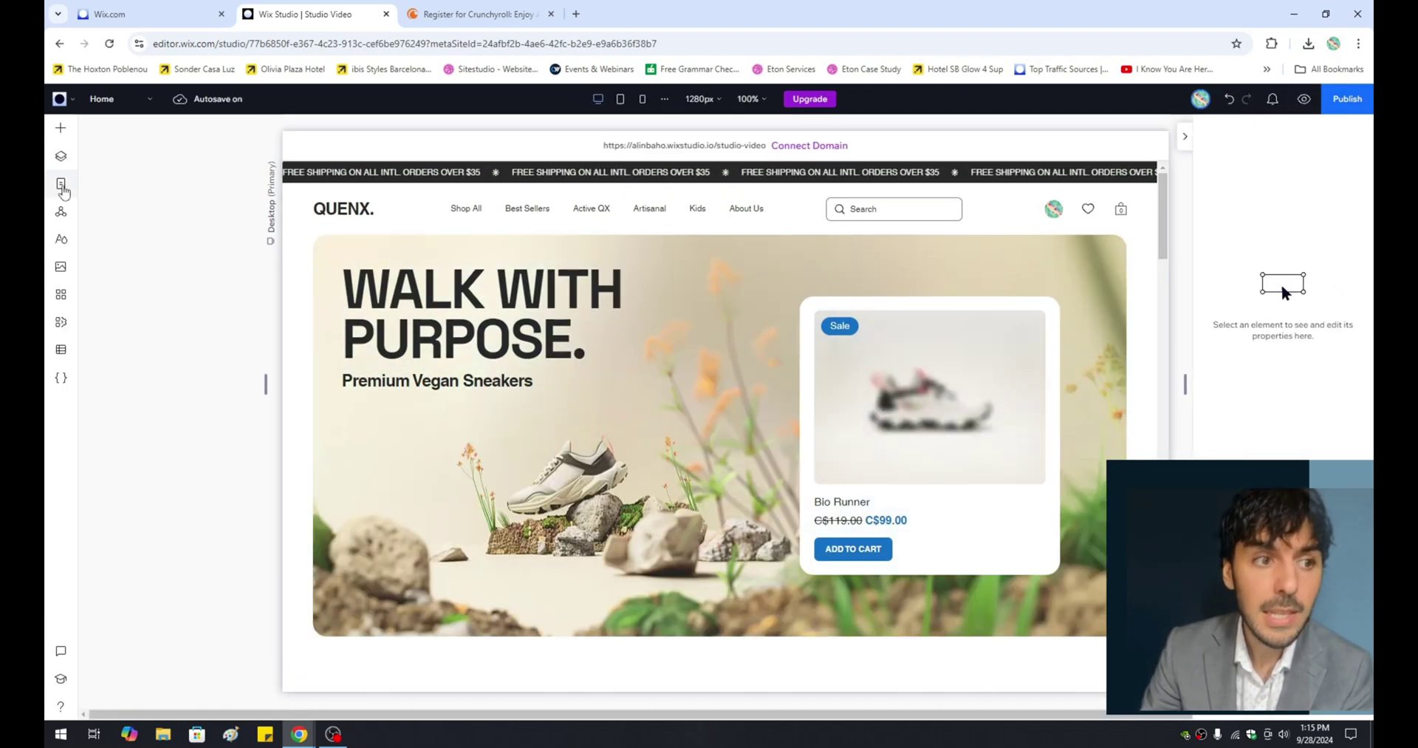
pyautogui.click(60, 183)
pyautogui.scroll(-2, 180, 517)
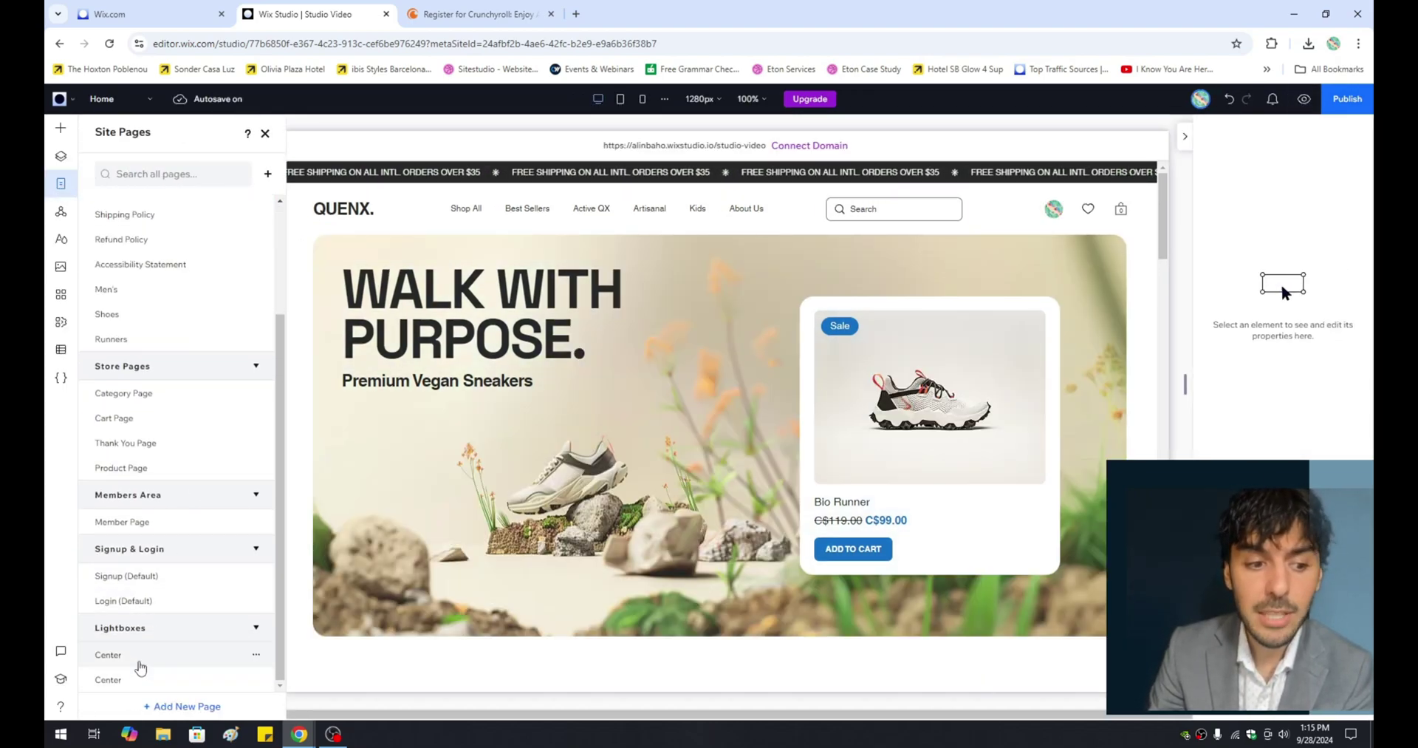
pyautogui.click(139, 681)
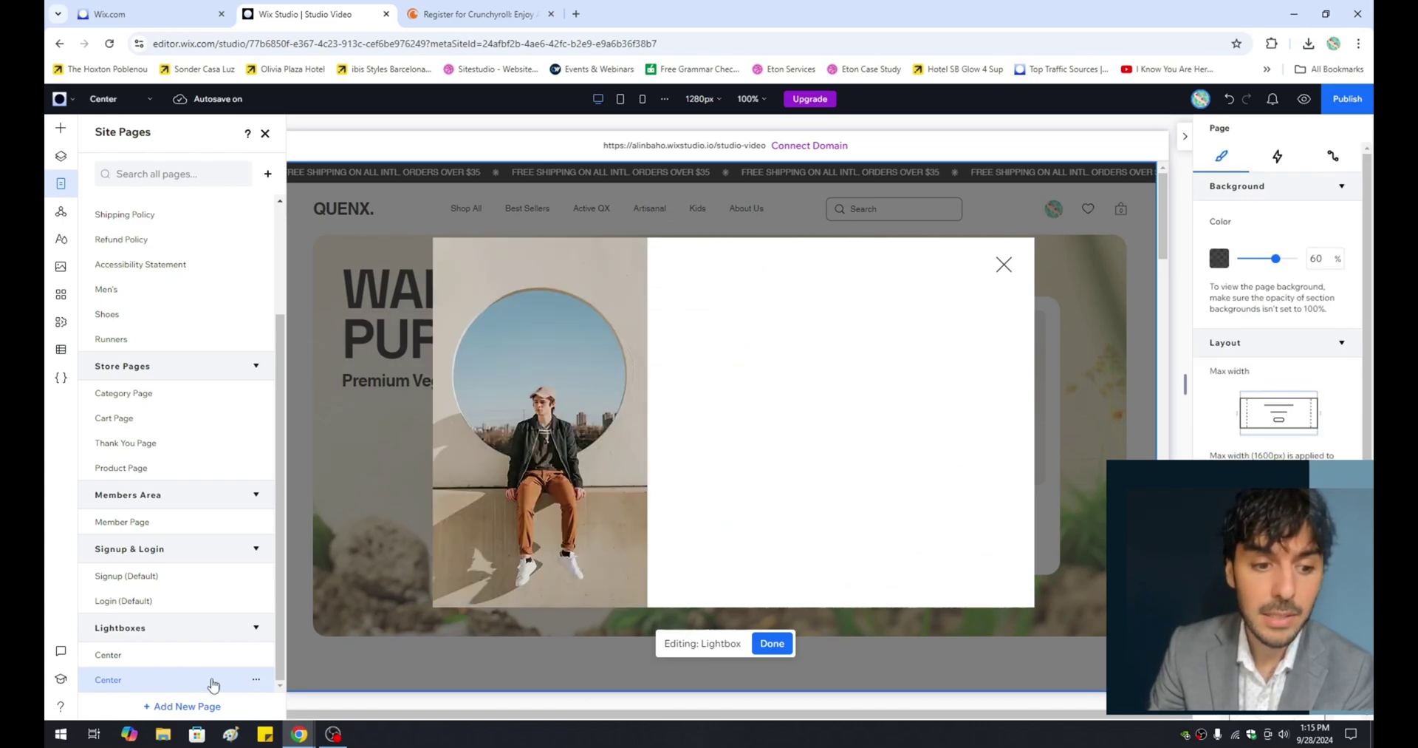
pyautogui.click(255, 680)
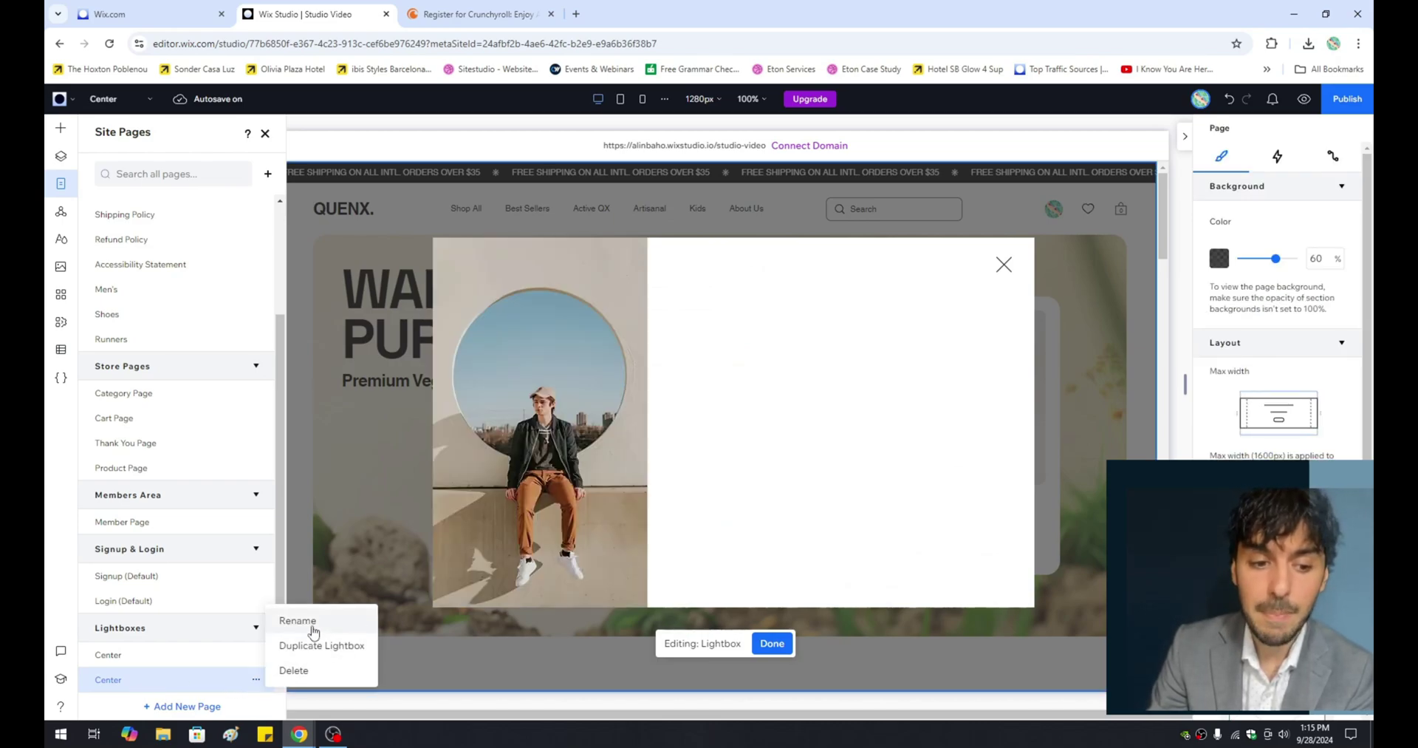
pyautogui.click(313, 627)
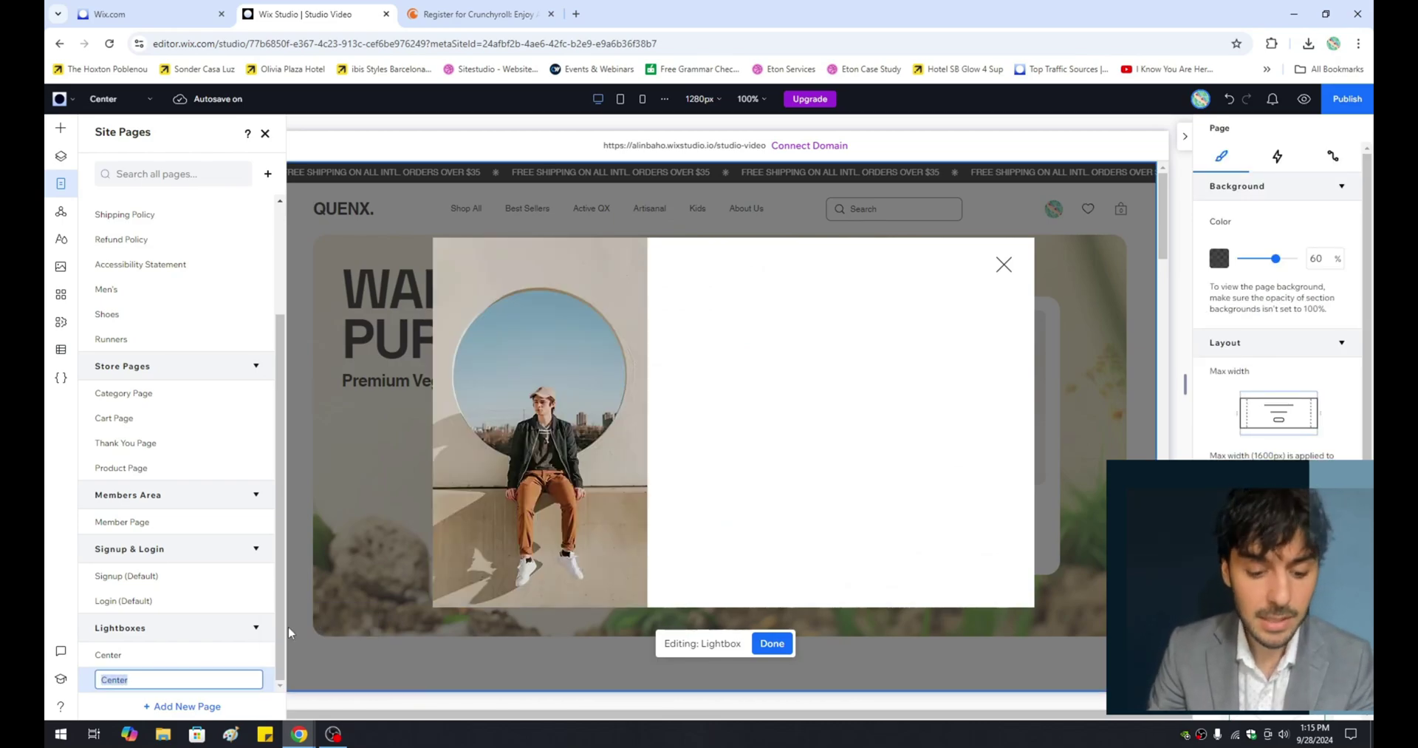
pyautogui.write('Subscr')
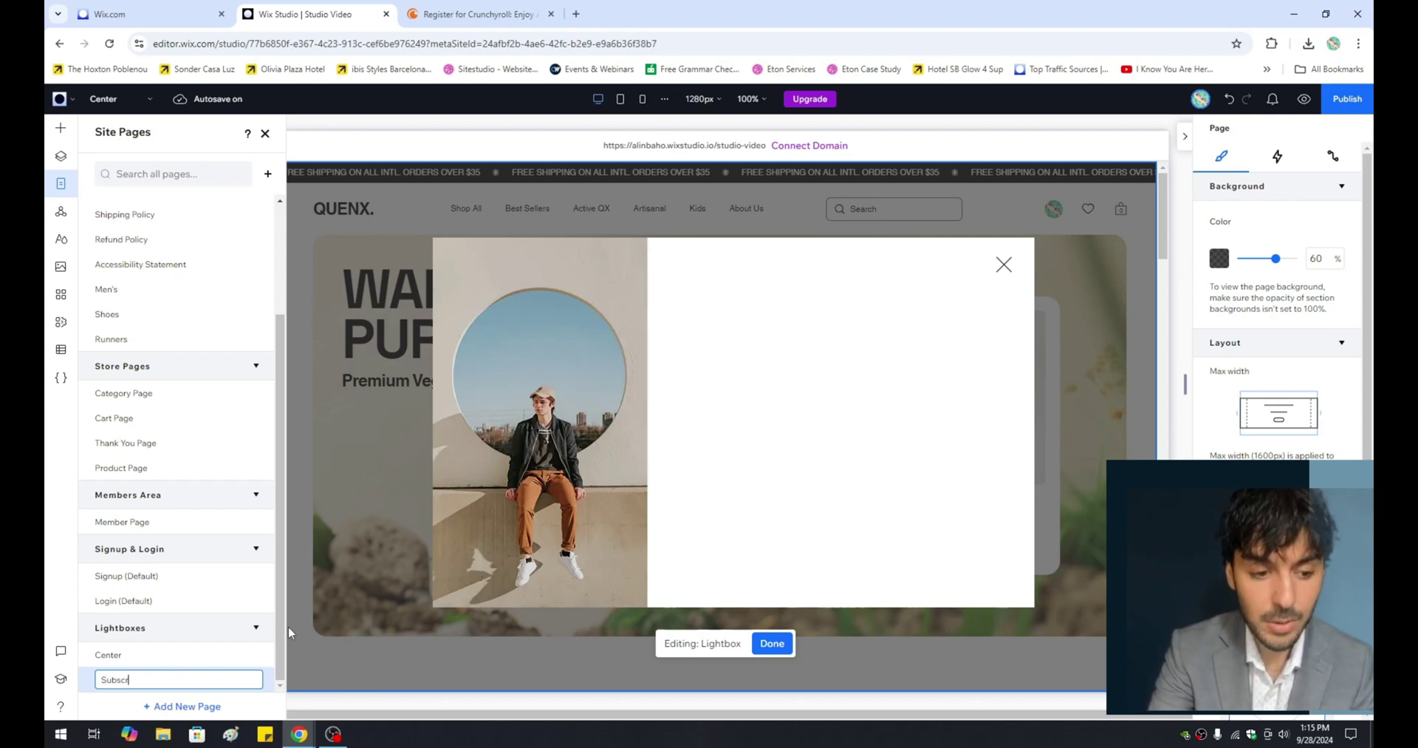
pyautogui.write('ibe for 10% Off')
pyautogui.press('Return')
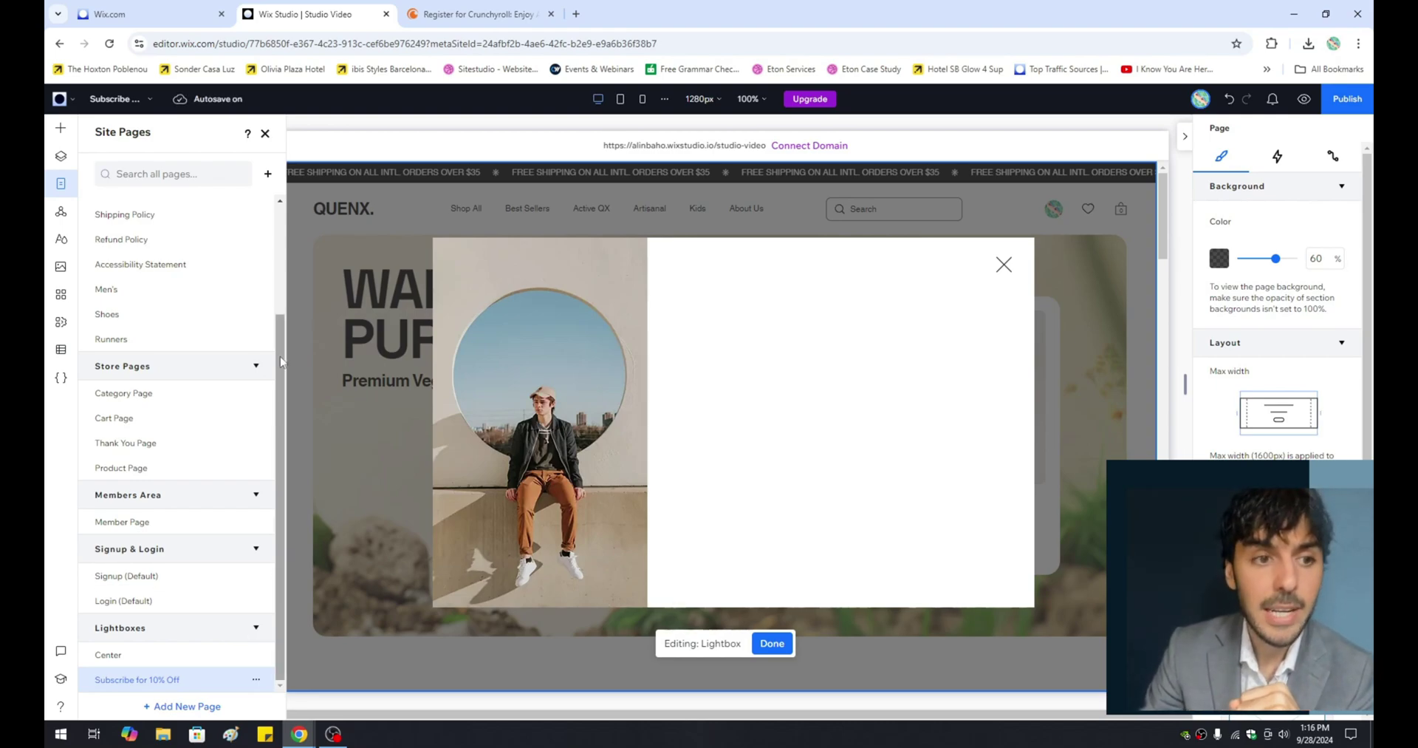
# Add a title on the lightbox's right side reading 'Hello World'
pyautogui.click(62, 129)
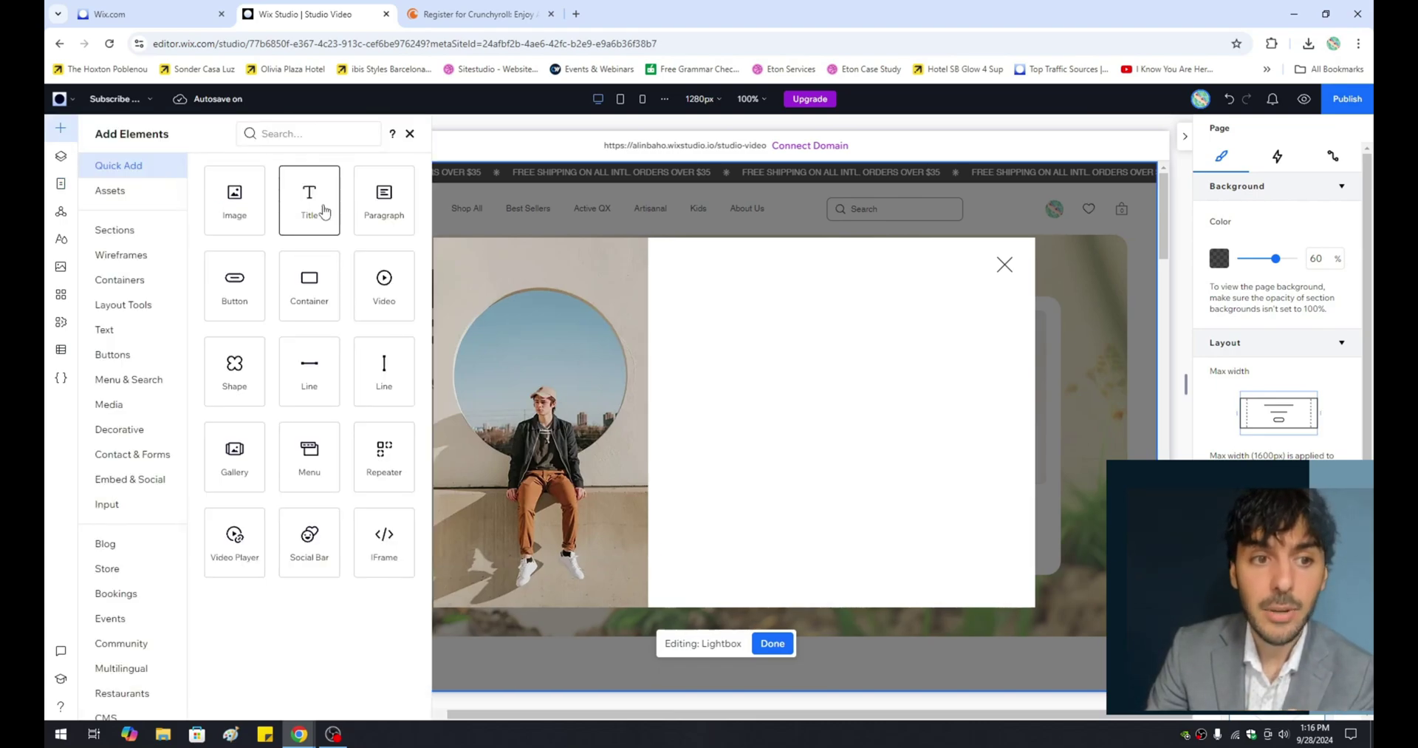
pyautogui.moveTo(309, 207); pyautogui.dragTo(990, 312)
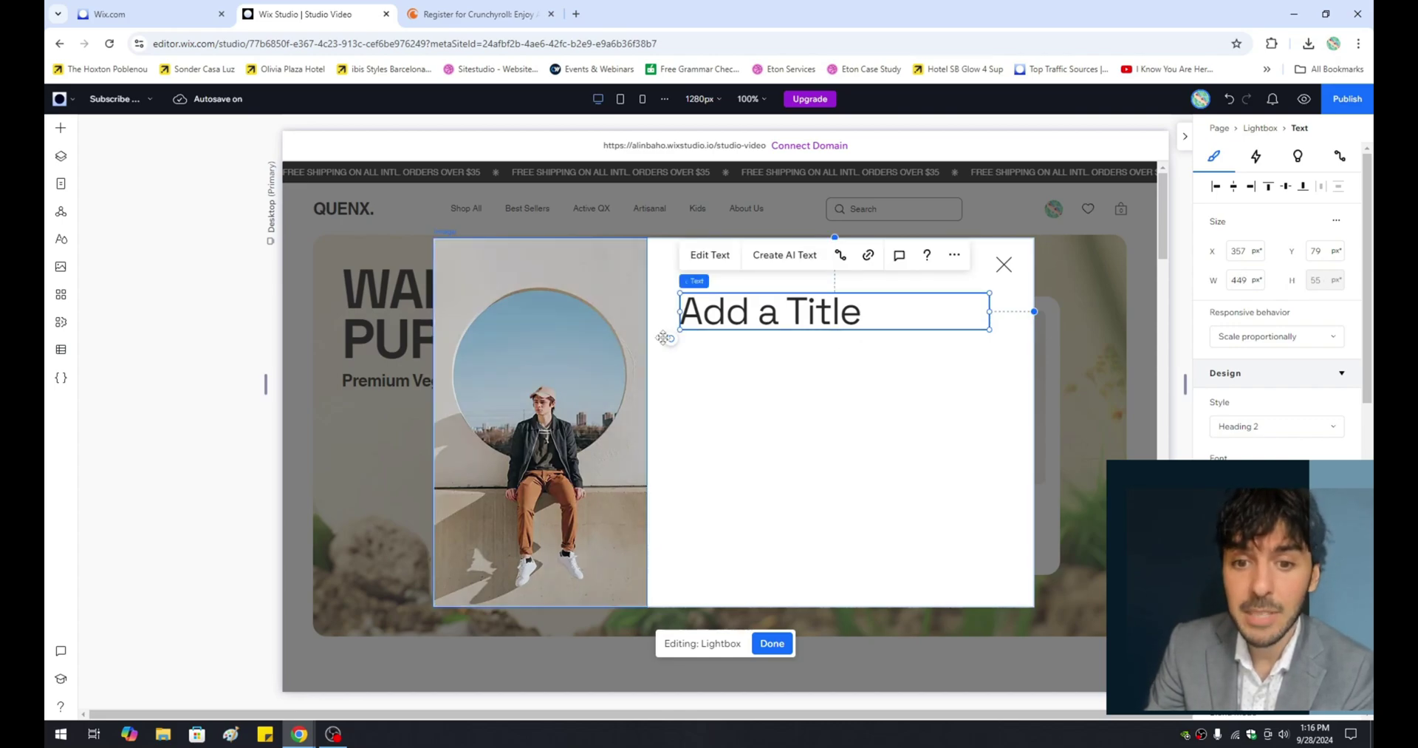
pyautogui.moveTo(754, 316); pyautogui.dragTo(754, 325)
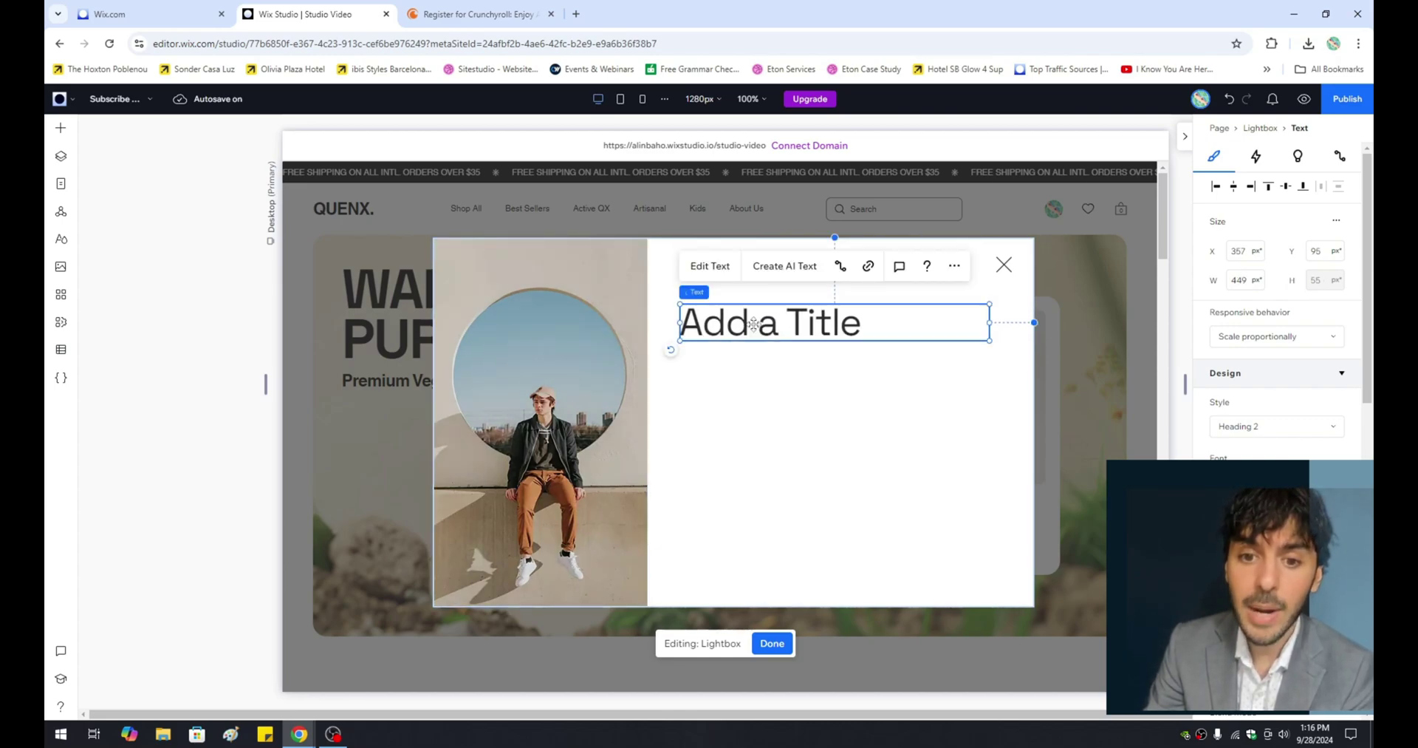
pyautogui.doubleClick(754, 325)
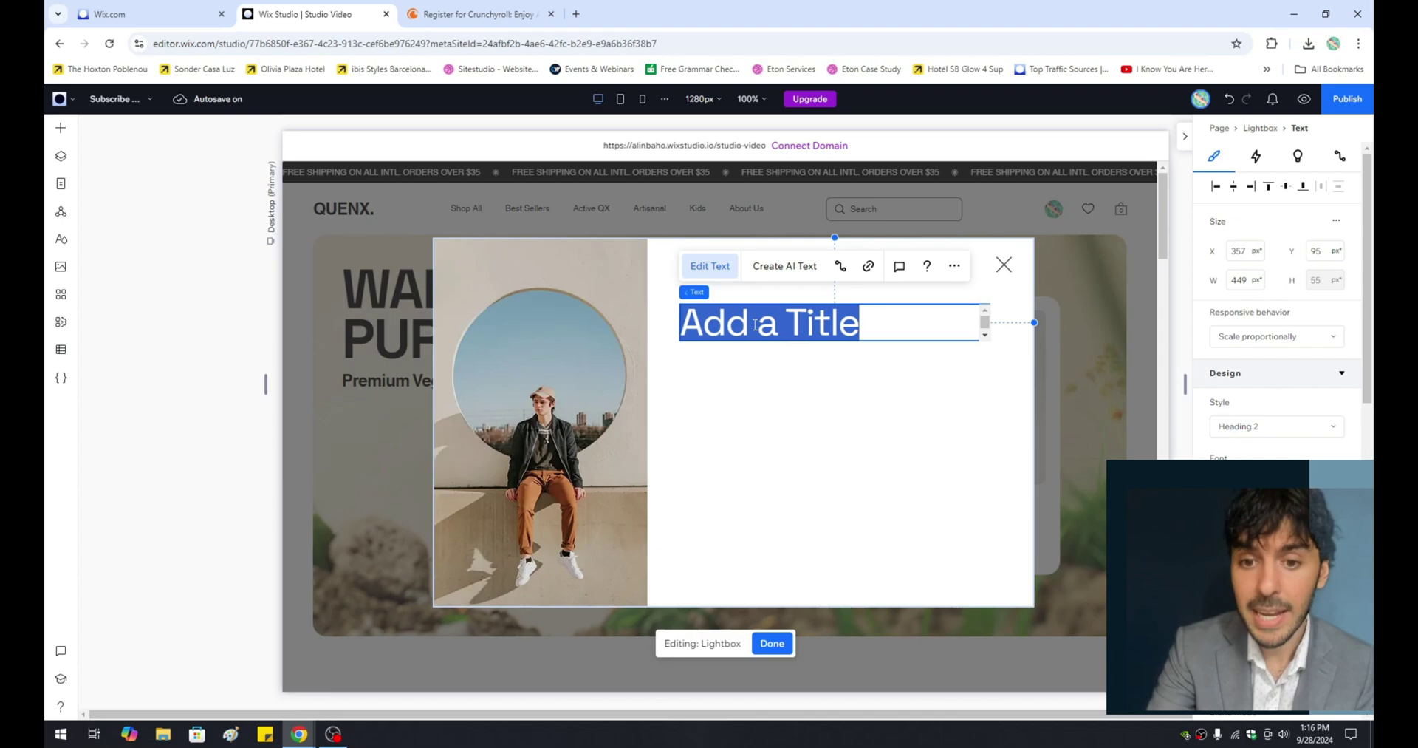
pyautogui.write('Hello World')
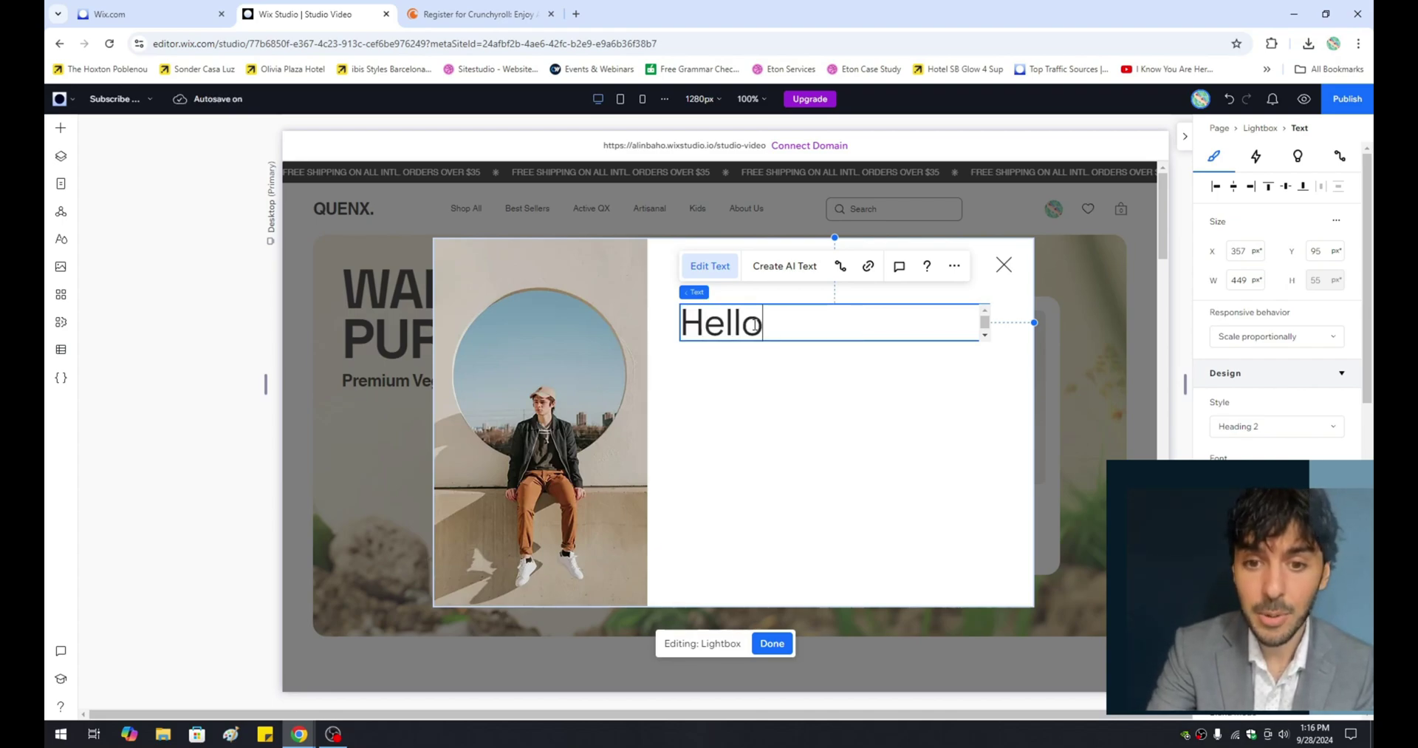
pyautogui.click(757, 353)
pyautogui.click(753, 327)
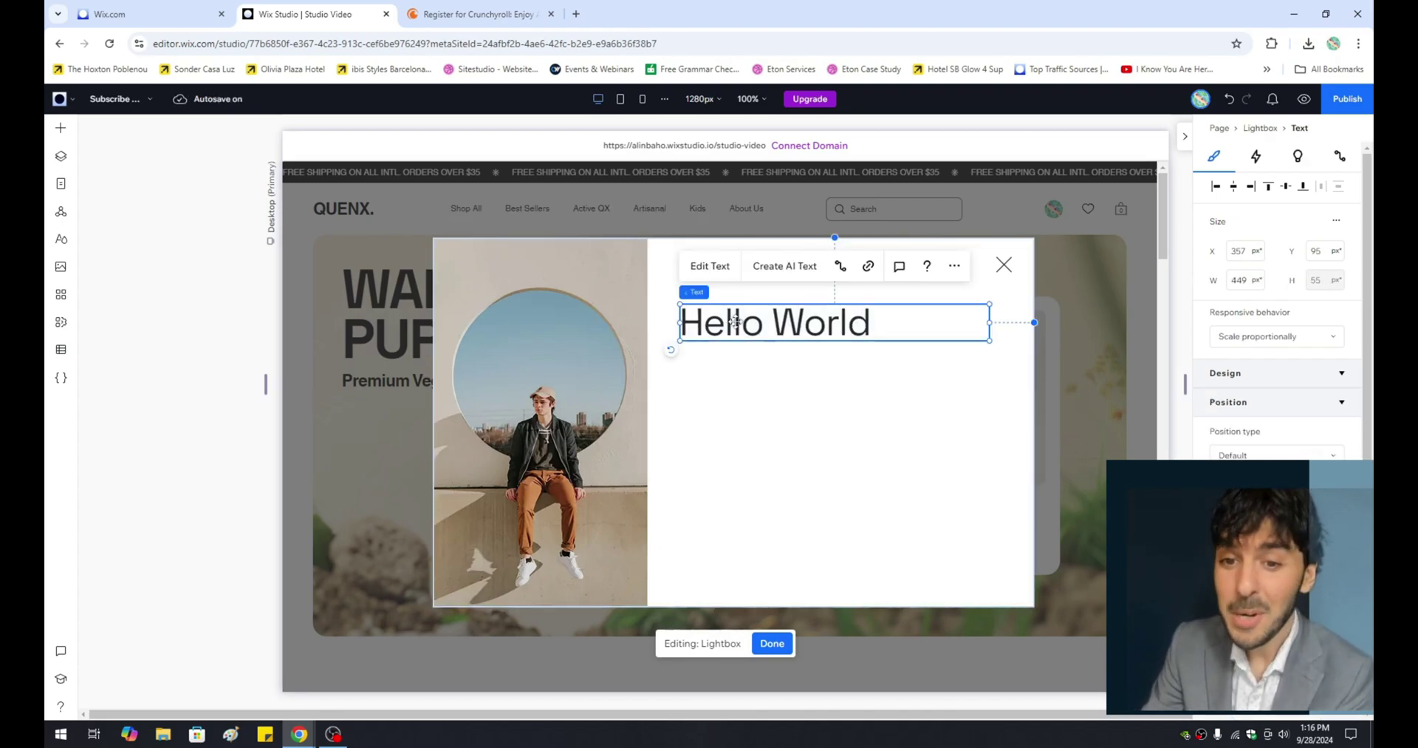
pyautogui.click(777, 370)
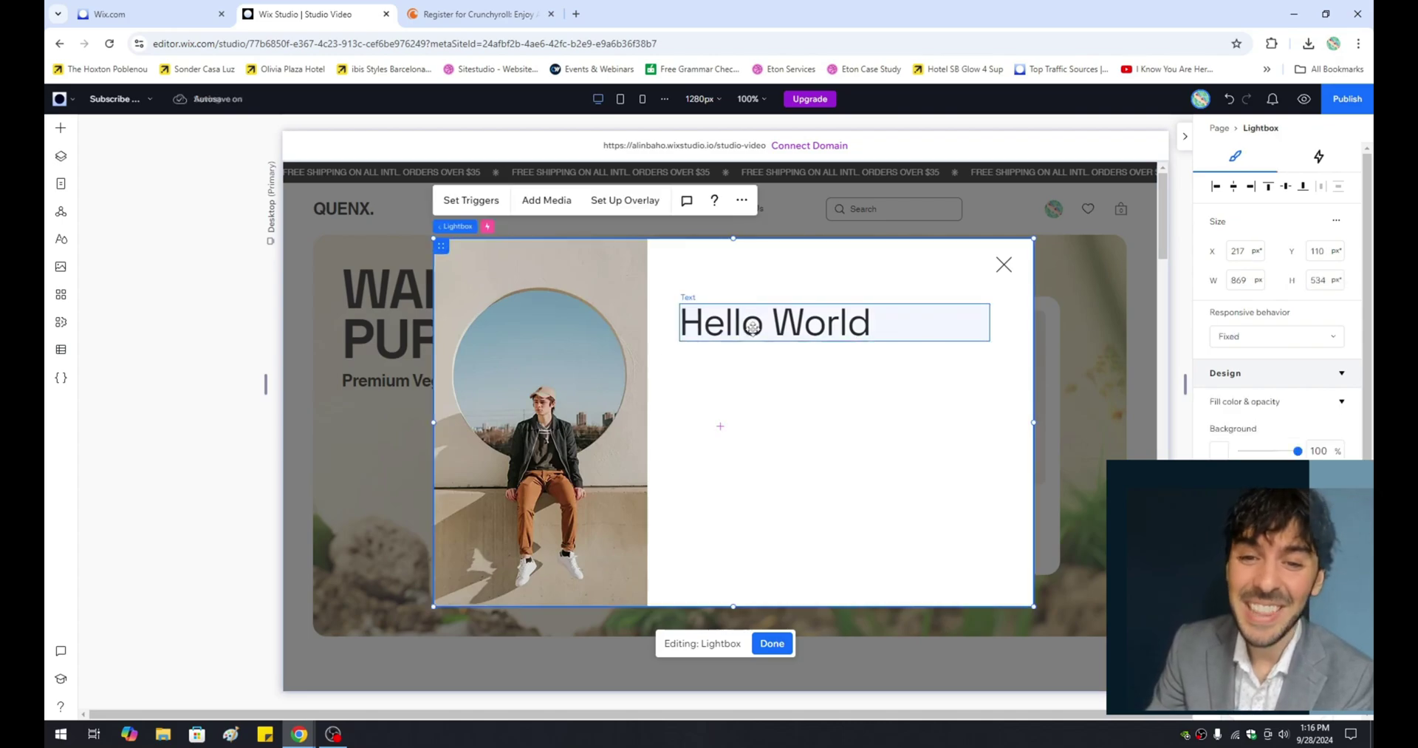
pyautogui.click(750, 330)
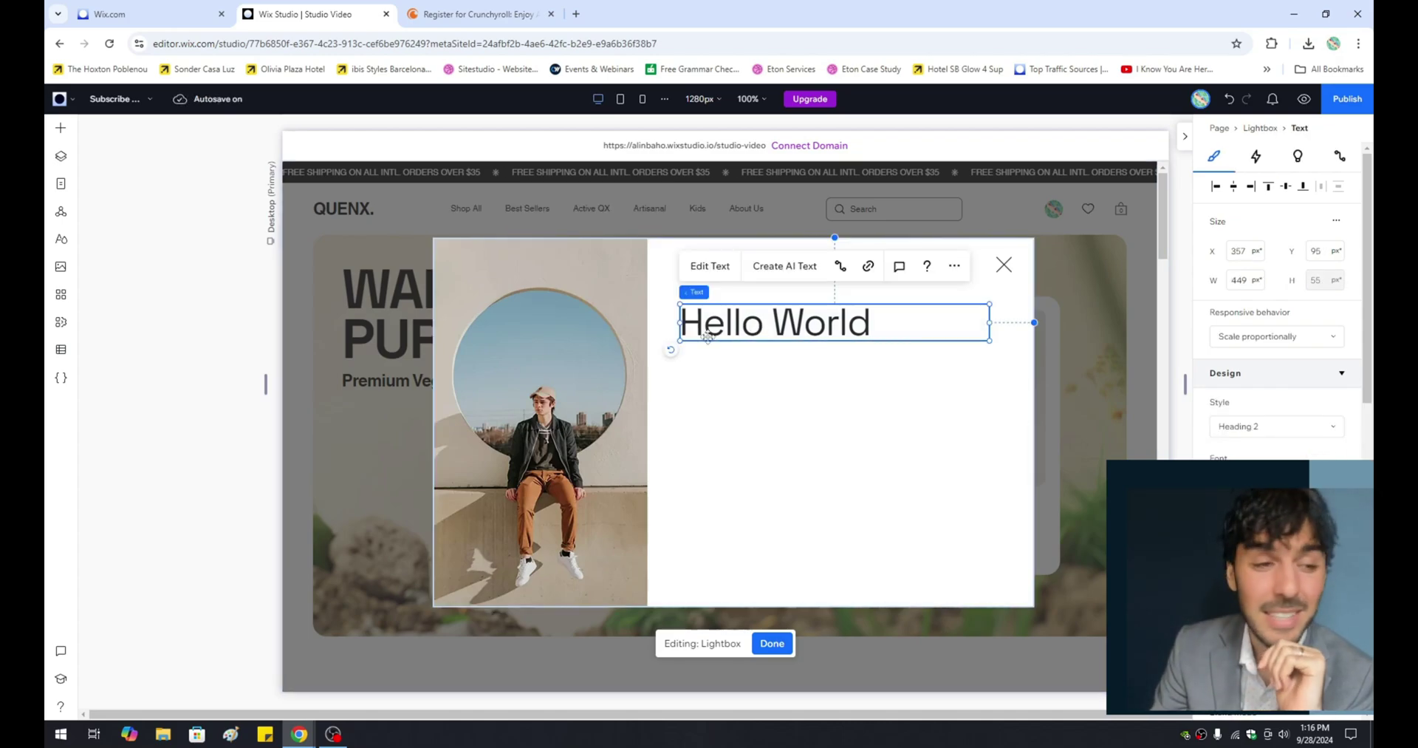
# Add a placeholder paragraph beneath the Hello World heading and position the heading above it
pyautogui.click(62, 131)
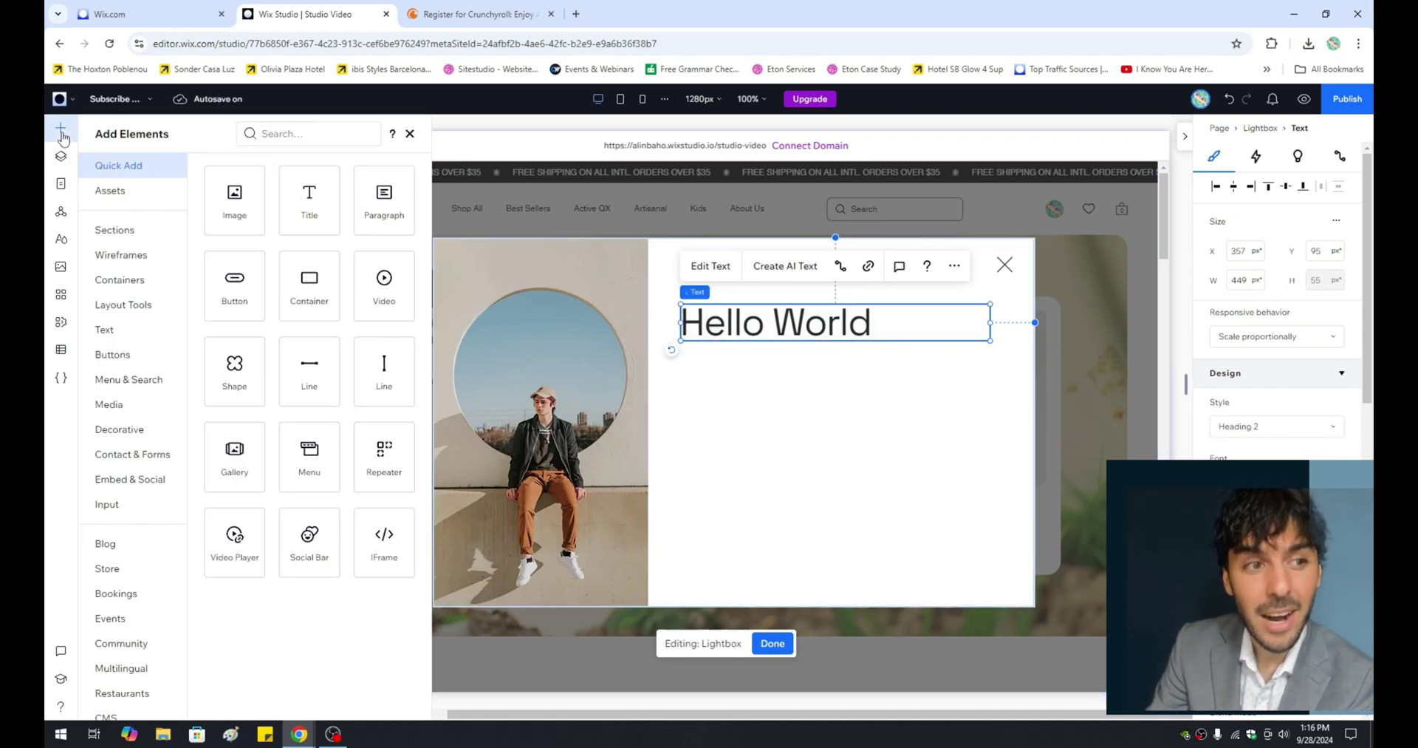
pyautogui.moveTo(383, 195); pyautogui.dragTo(951, 379)
pyautogui.click(961, 438)
pyautogui.click(765, 312)
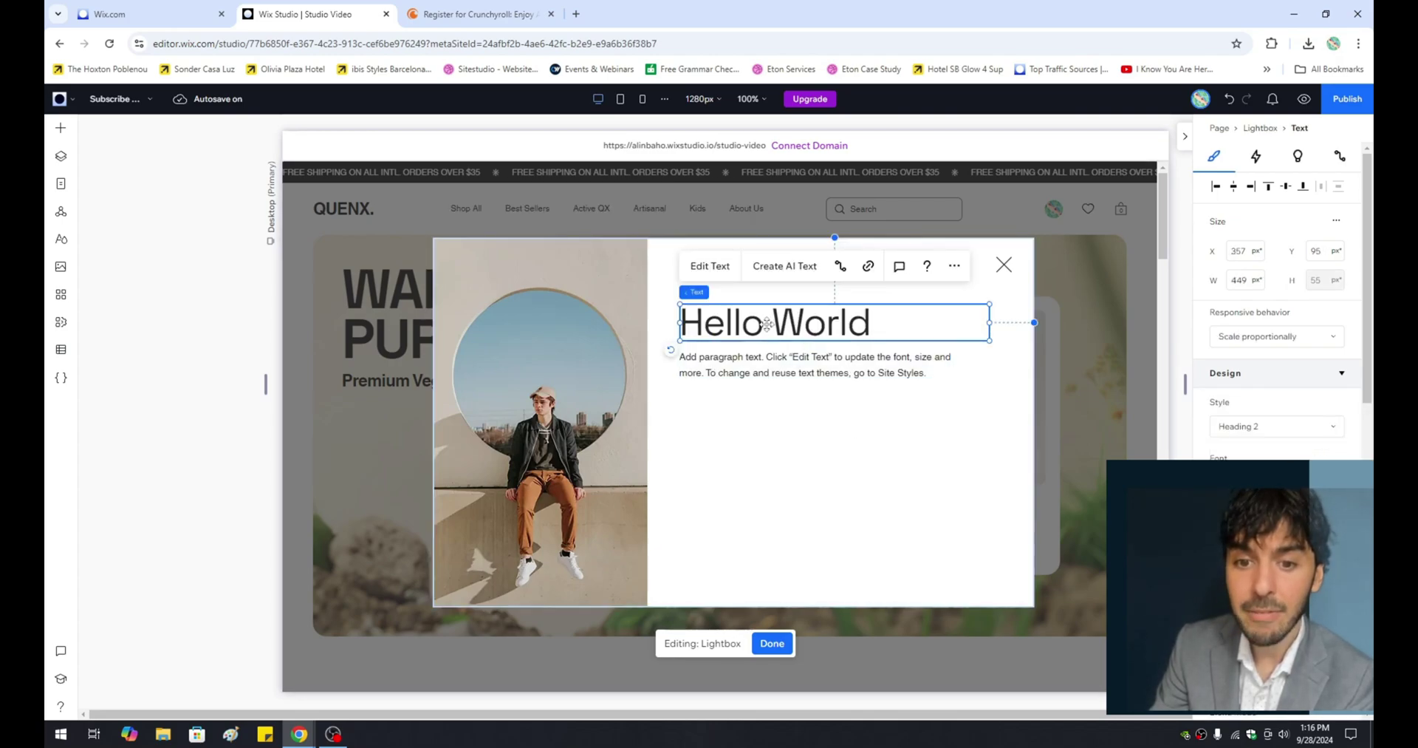
pyautogui.moveTo(765, 312); pyautogui.dragTo(765, 312)
pyautogui.click(785, 370)
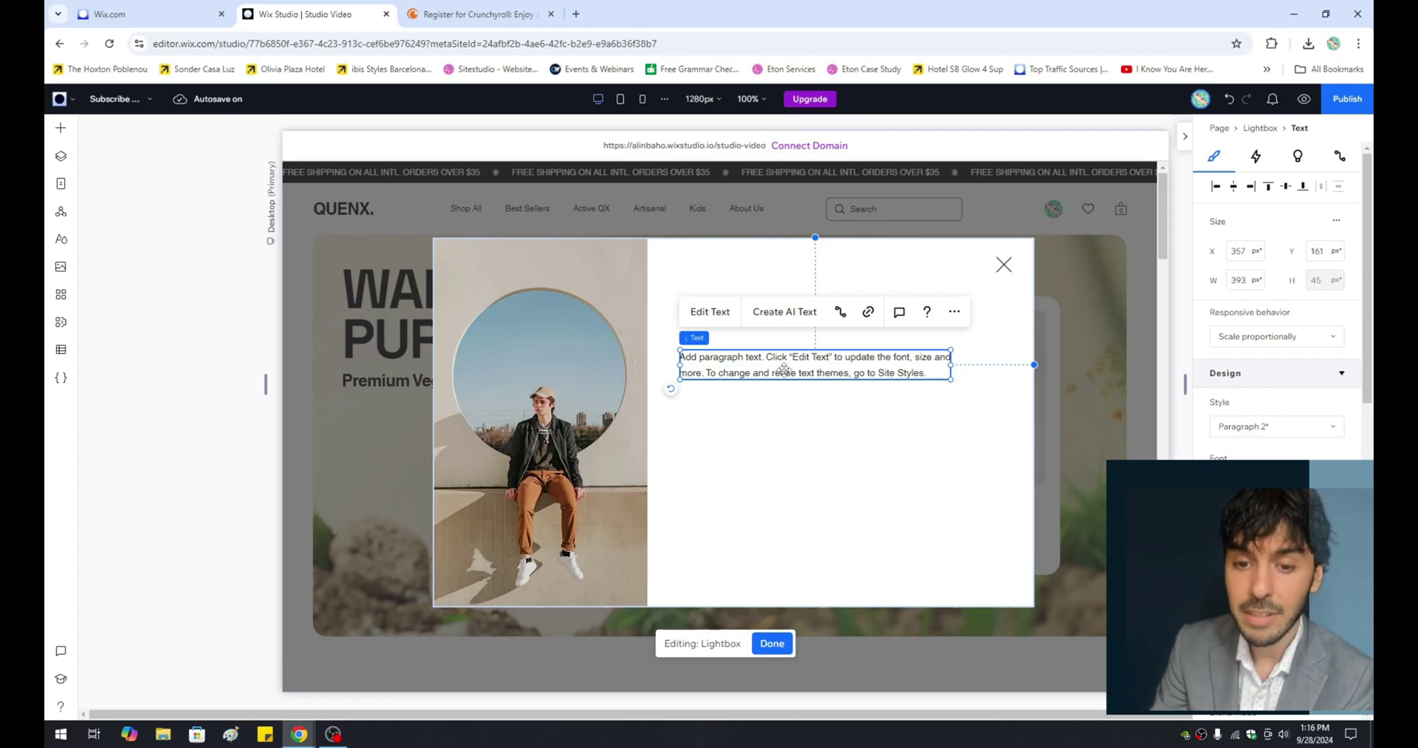
pyautogui.click(808, 420)
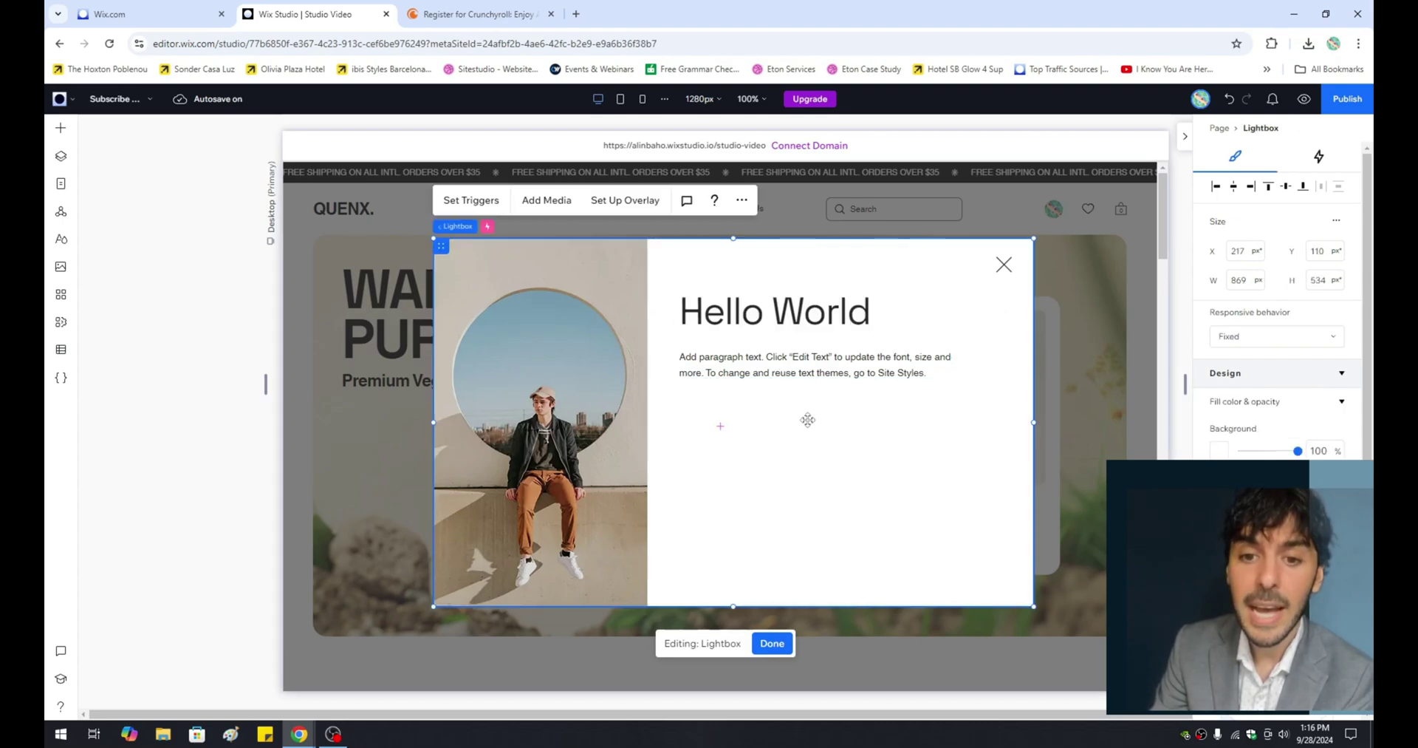
# Drag the second Subscribe newsletter template from Contact & Forms into the lightbox
pyautogui.click(62, 133)
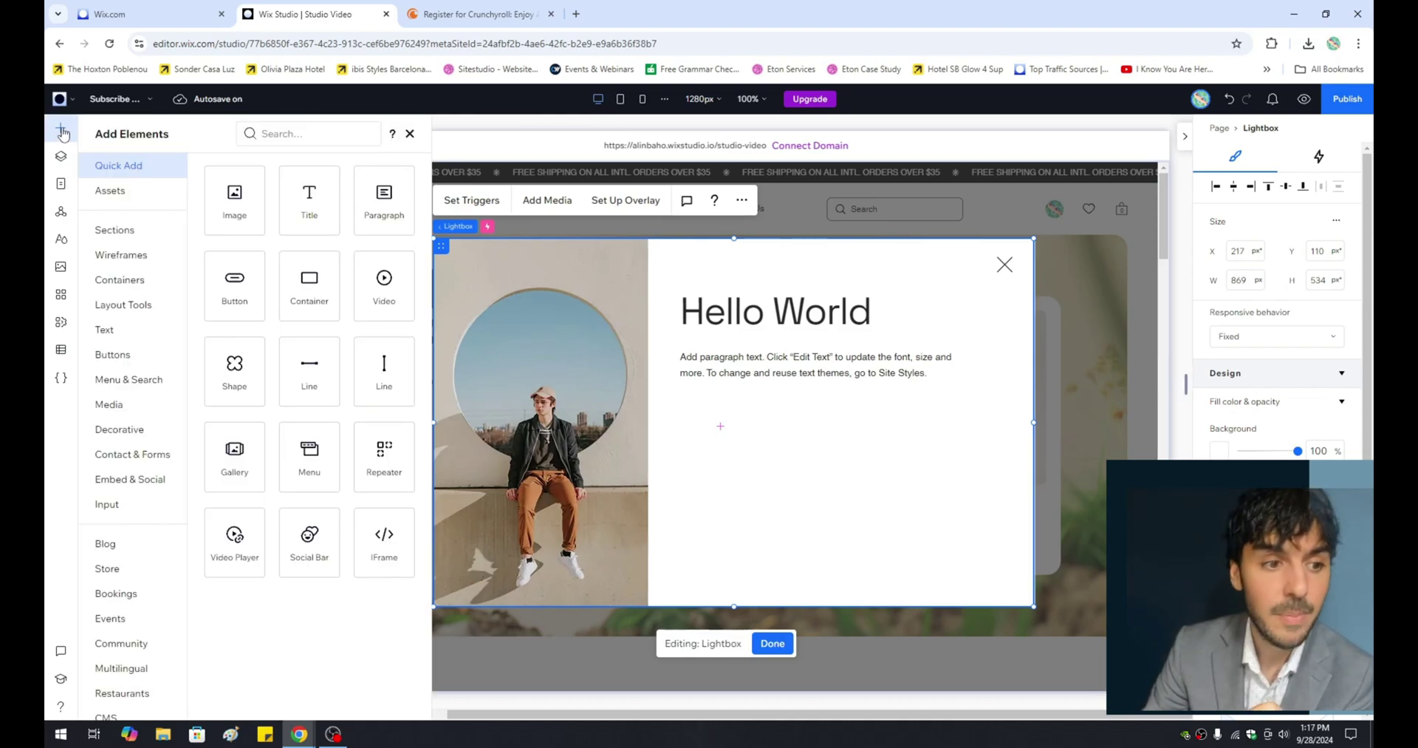
pyautogui.click(145, 454)
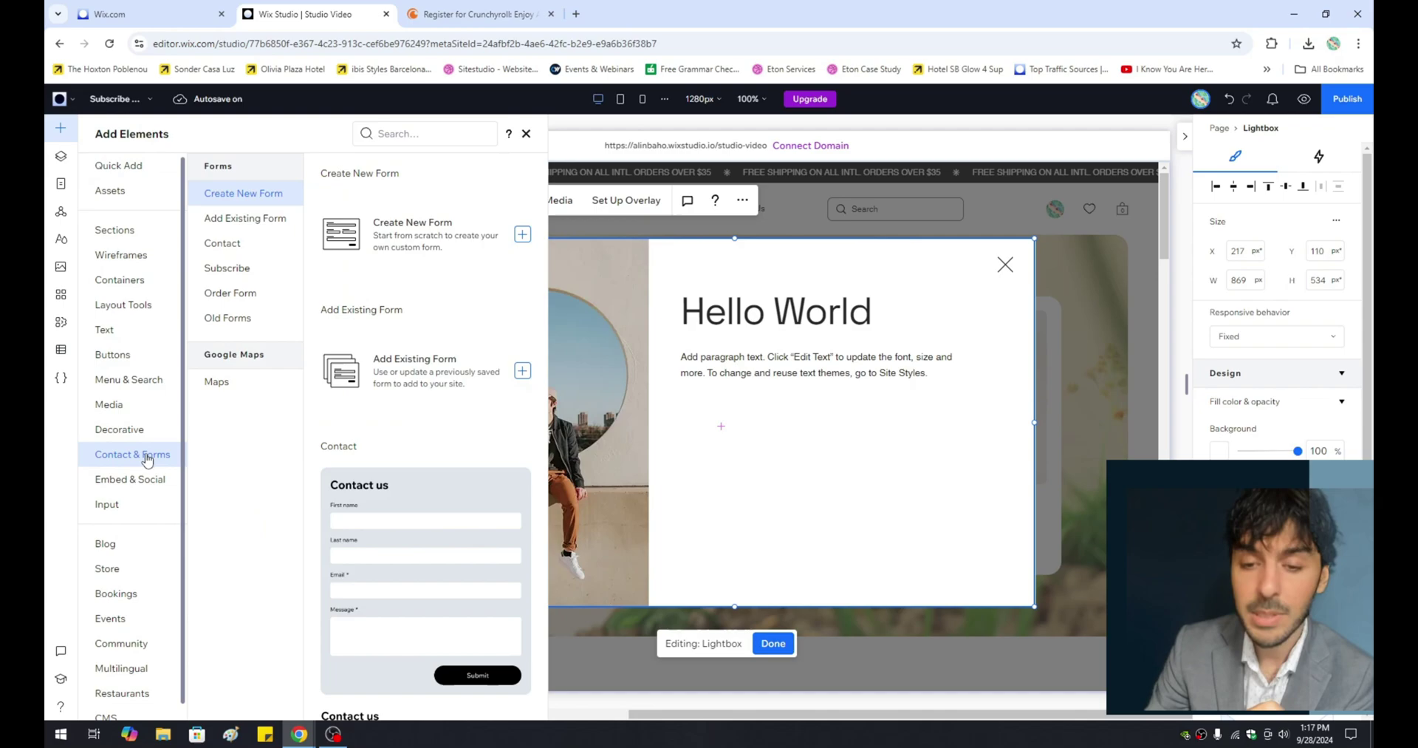
pyautogui.scroll(-10, 399, 417)
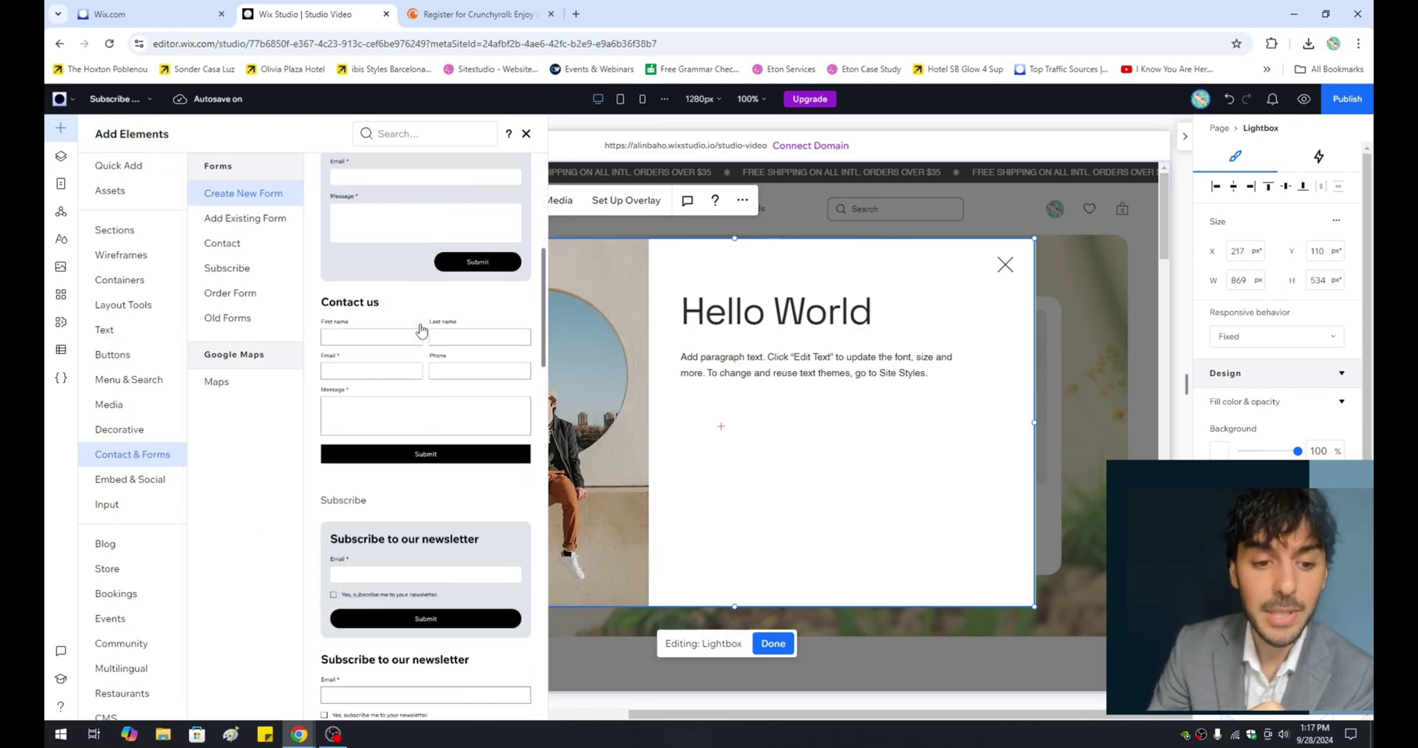
pyautogui.scroll(-1, 385, 412)
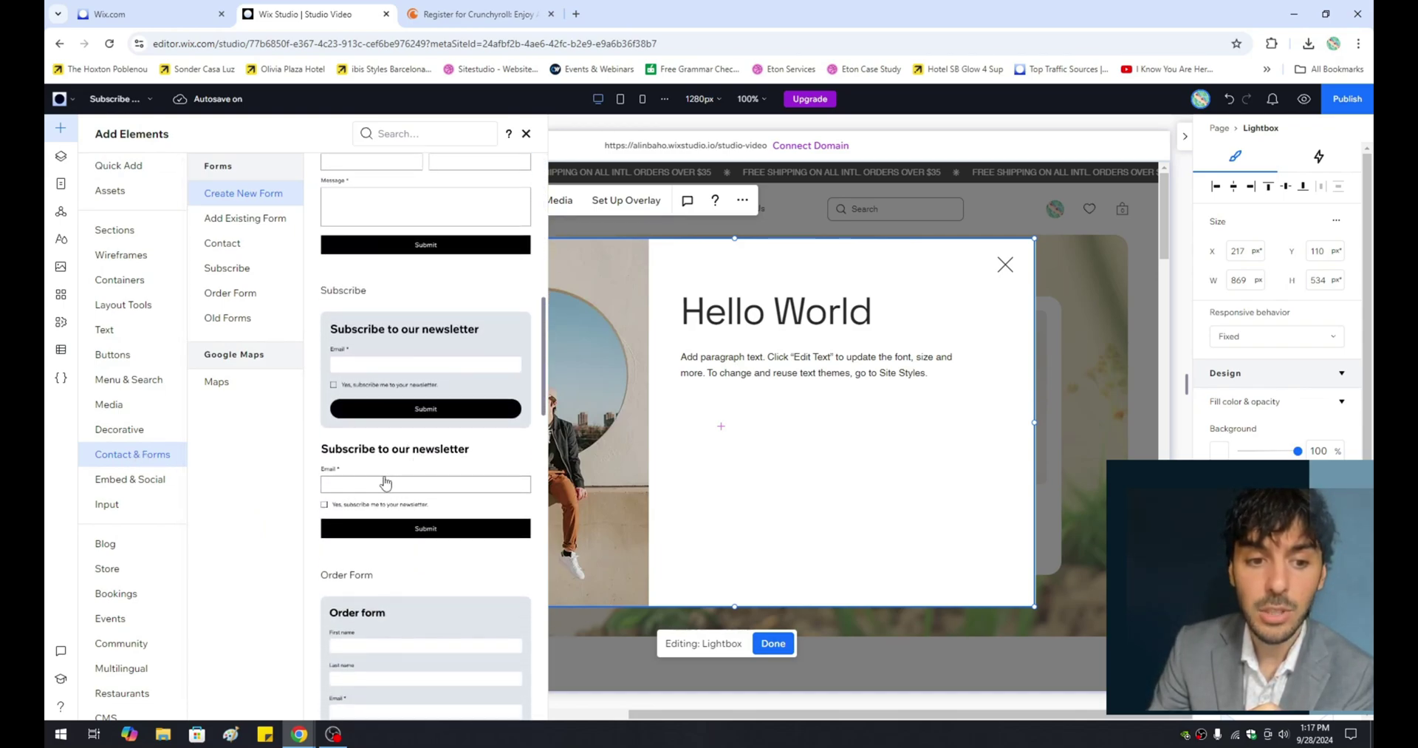
pyautogui.moveTo(378, 481); pyautogui.dragTo(732, 446)
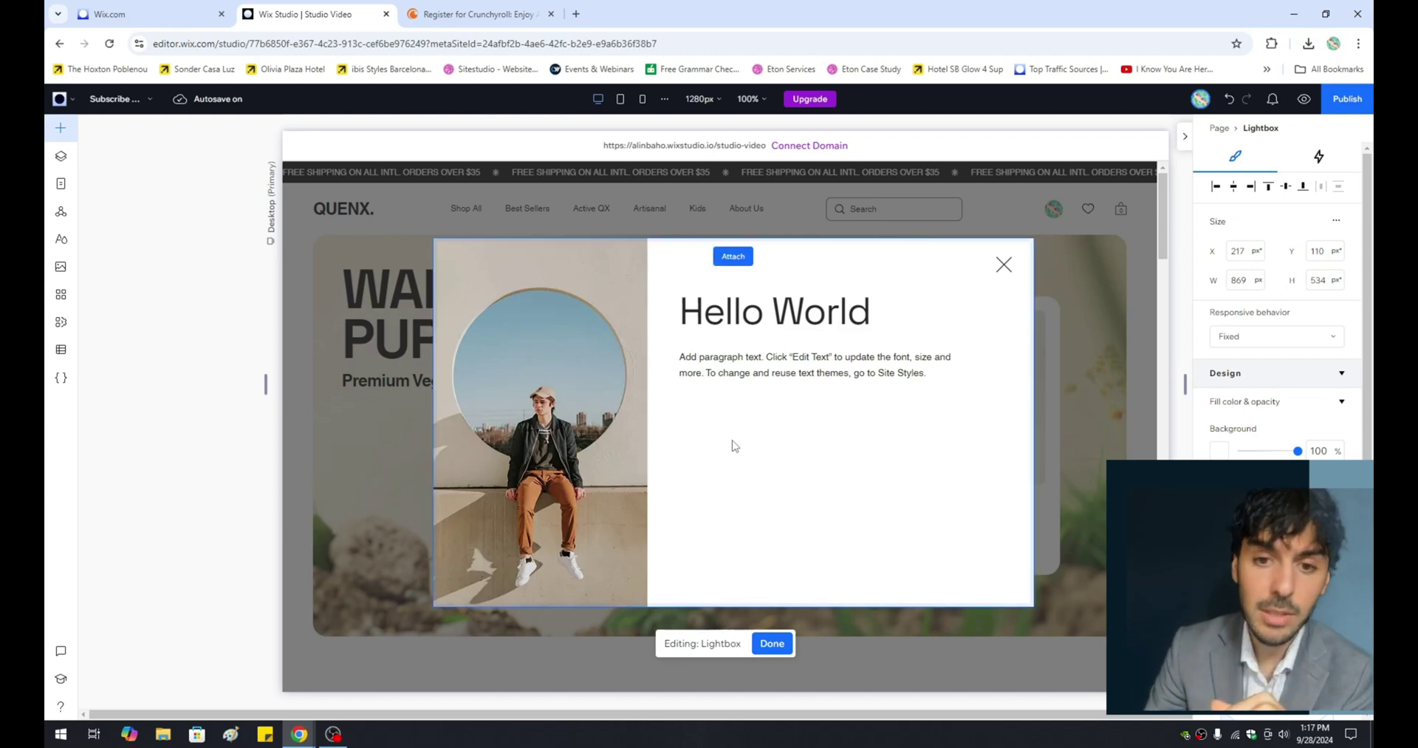
# Move the newsletter form up under the paragraph text and open it for editing
pyautogui.click(770, 466)
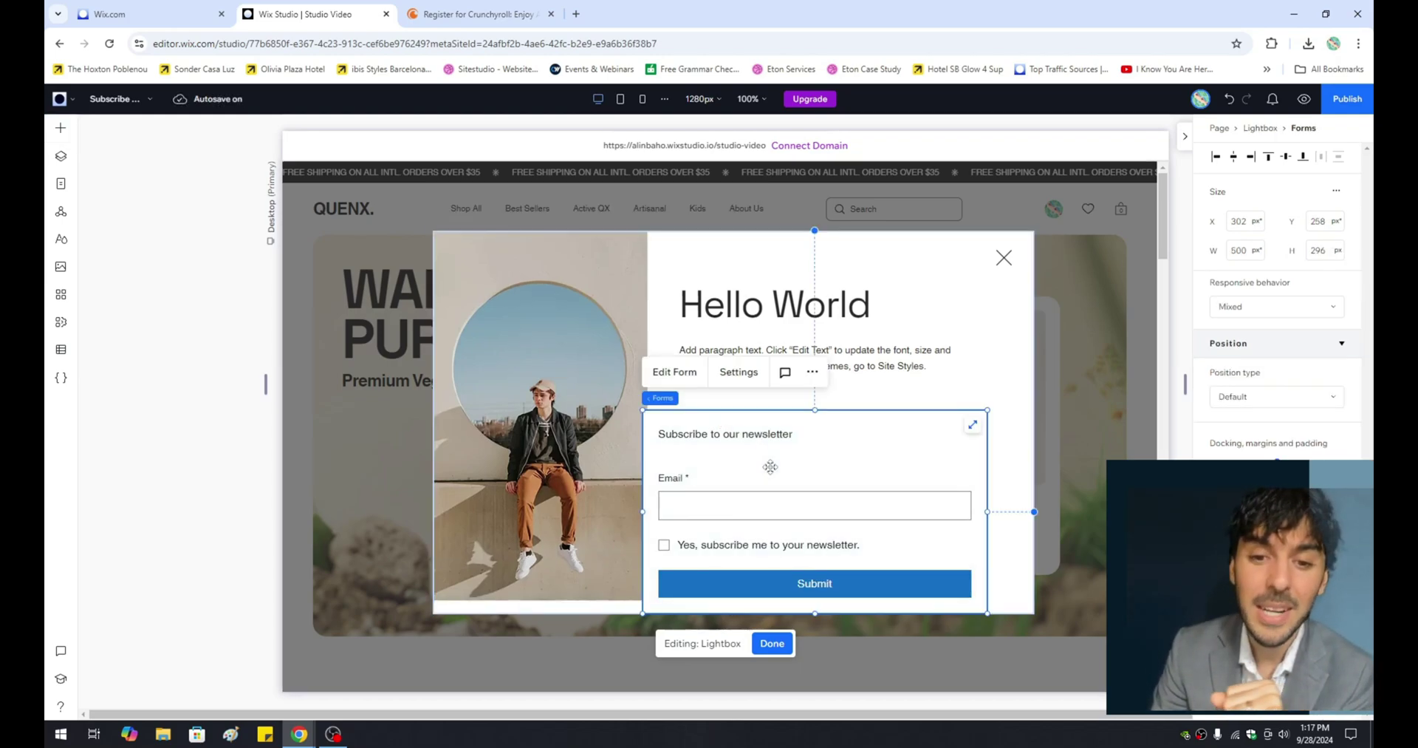
pyautogui.moveTo(747, 469); pyautogui.dragTo(775, 438)
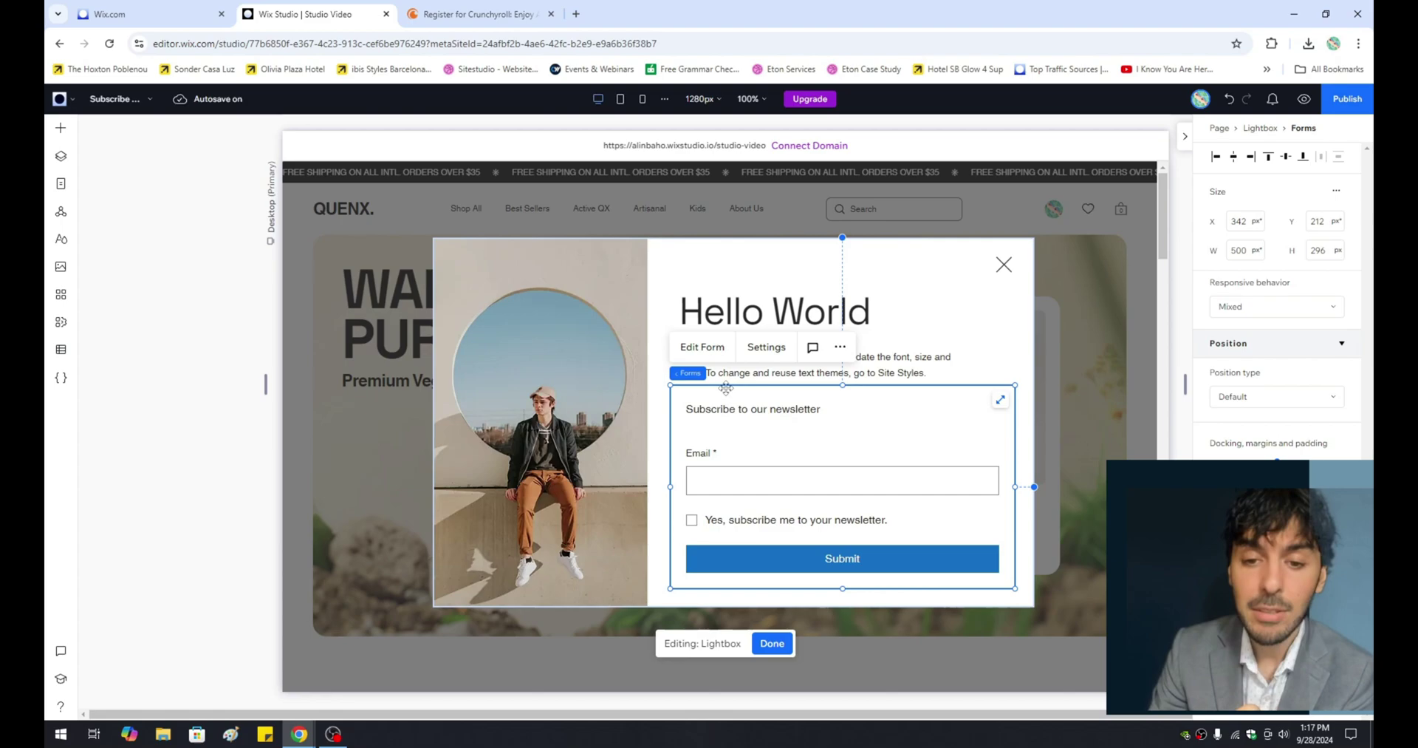
pyautogui.click(701, 350)
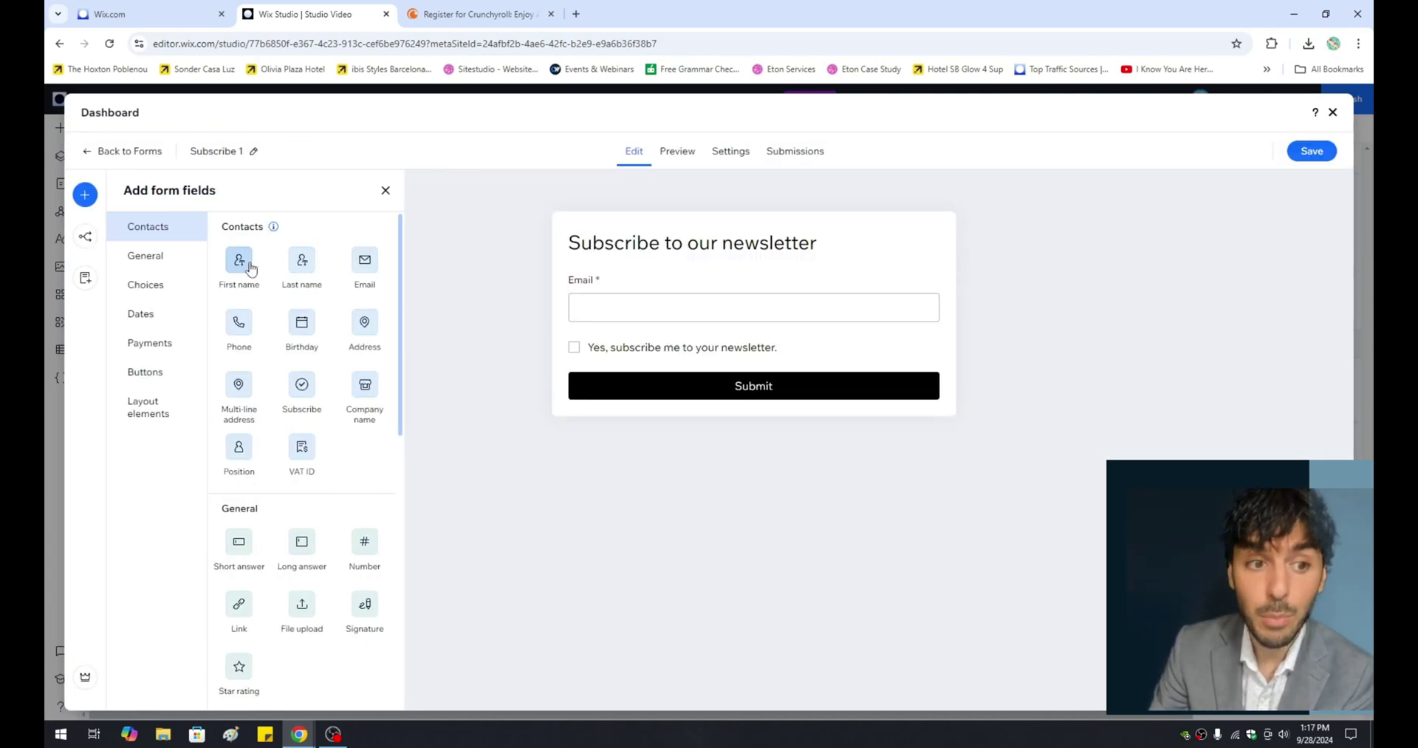
# Add a First name field and narrow both Email and First name to half width
pyautogui.moveTo(239, 260); pyautogui.dragTo(659, 399)
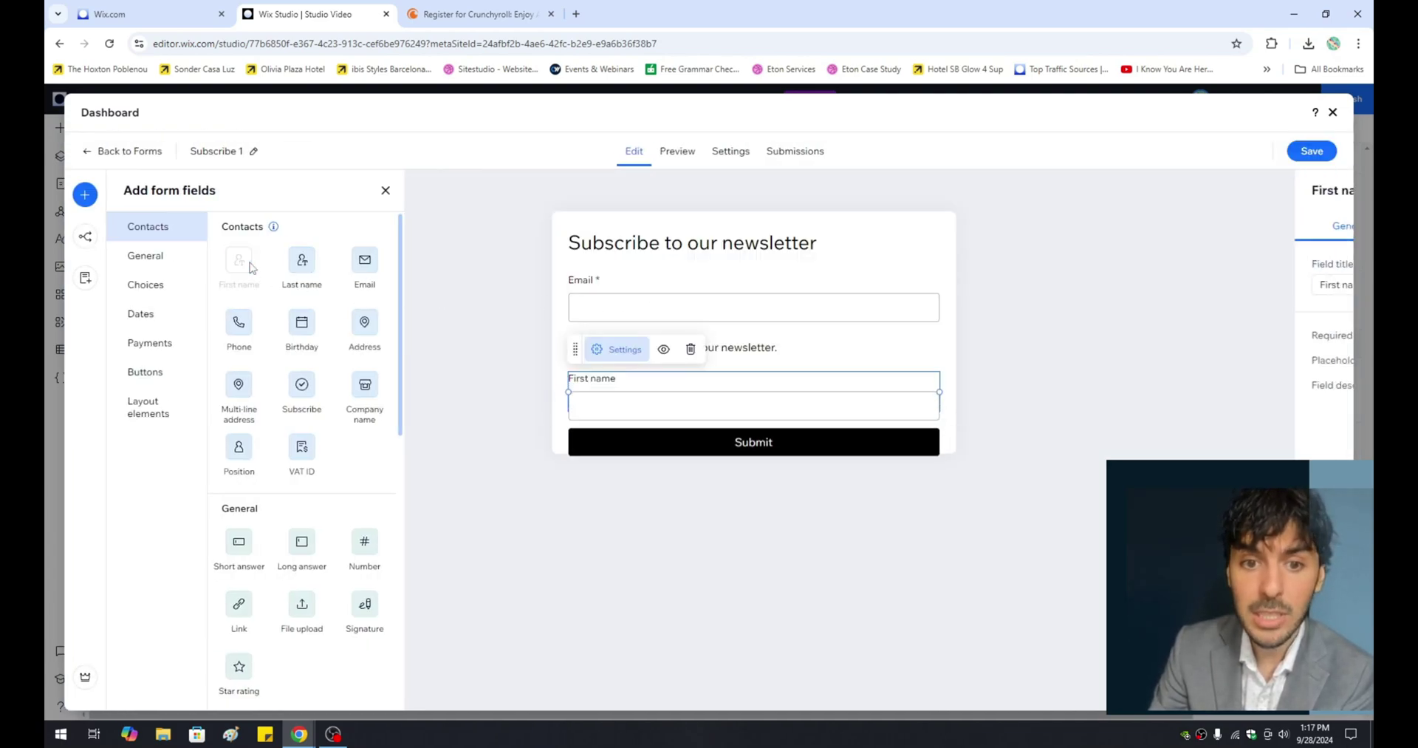
pyautogui.click(671, 296)
pyautogui.moveTo(569, 298); pyautogui.dragTo(729, 298)
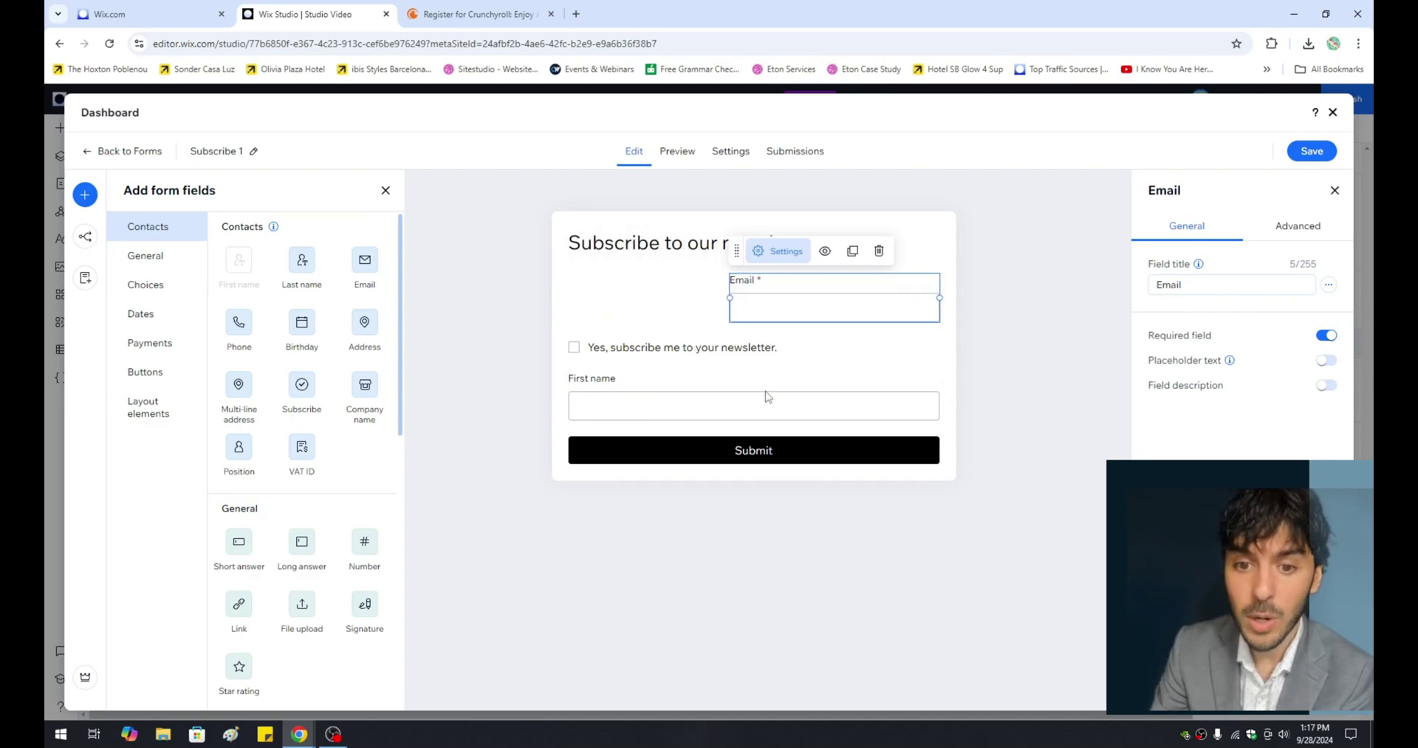
pyautogui.click(766, 398)
pyautogui.moveTo(939, 405); pyautogui.dragTo(714, 406)
pyautogui.click(742, 366)
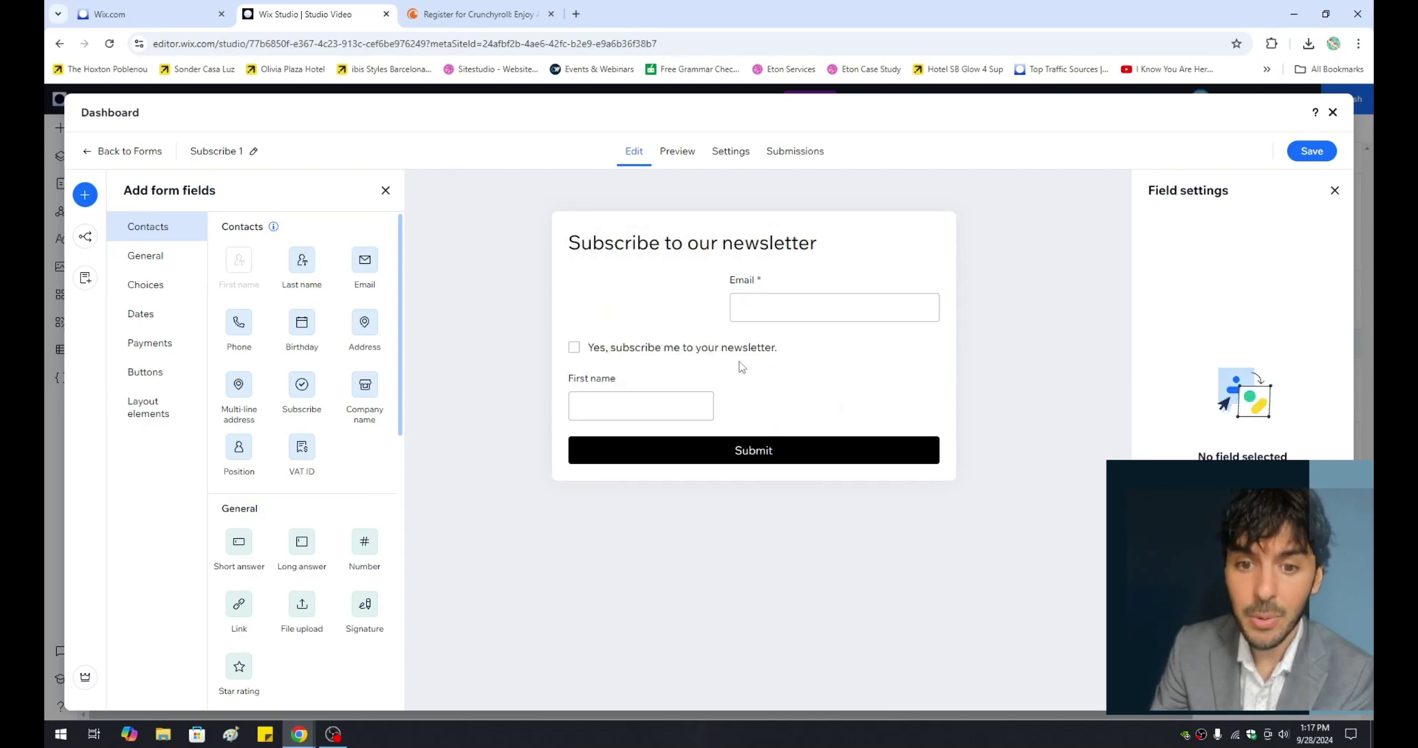
# Delete the form title, move First name beside Email, and close the form editor
pyautogui.click(691, 248)
pyautogui.click(687, 203)
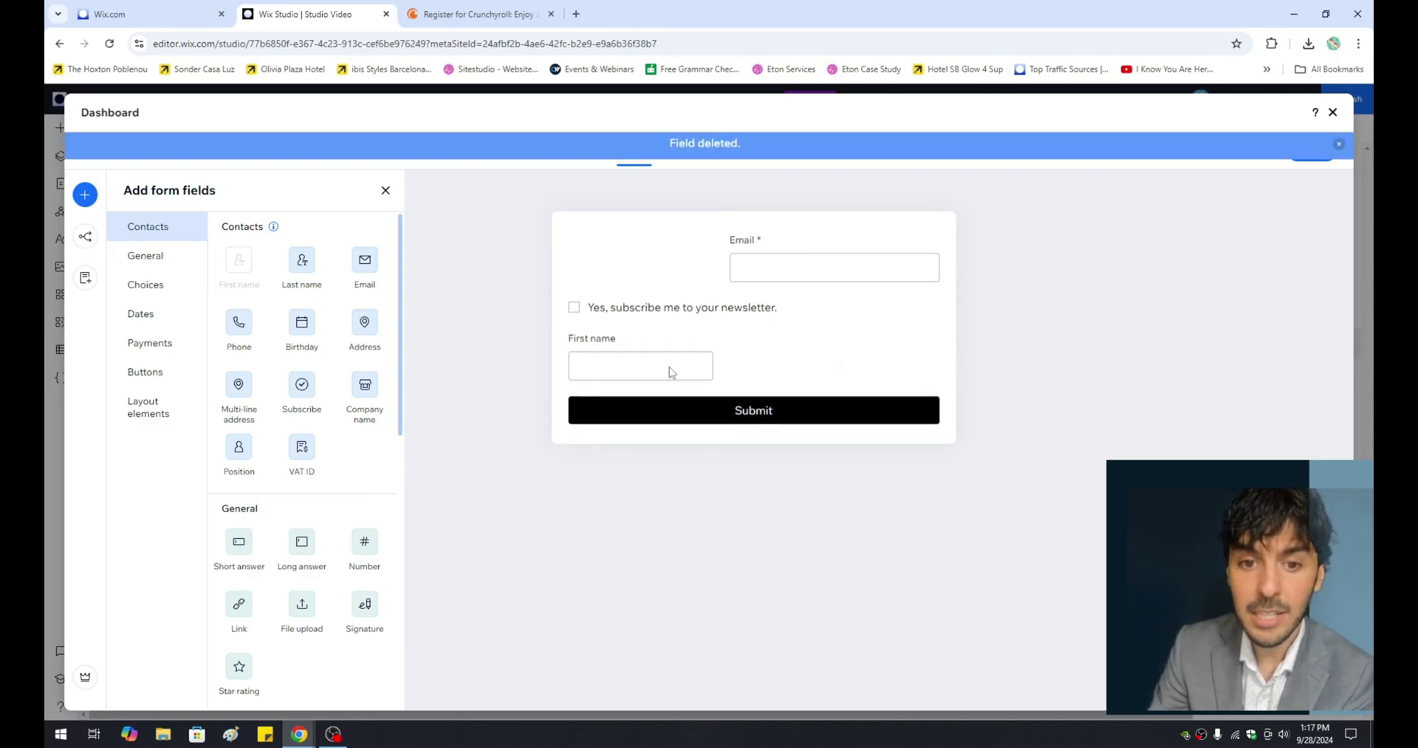
pyautogui.click(671, 371)
pyautogui.moveTo(637, 361); pyautogui.dragTo(635, 258)
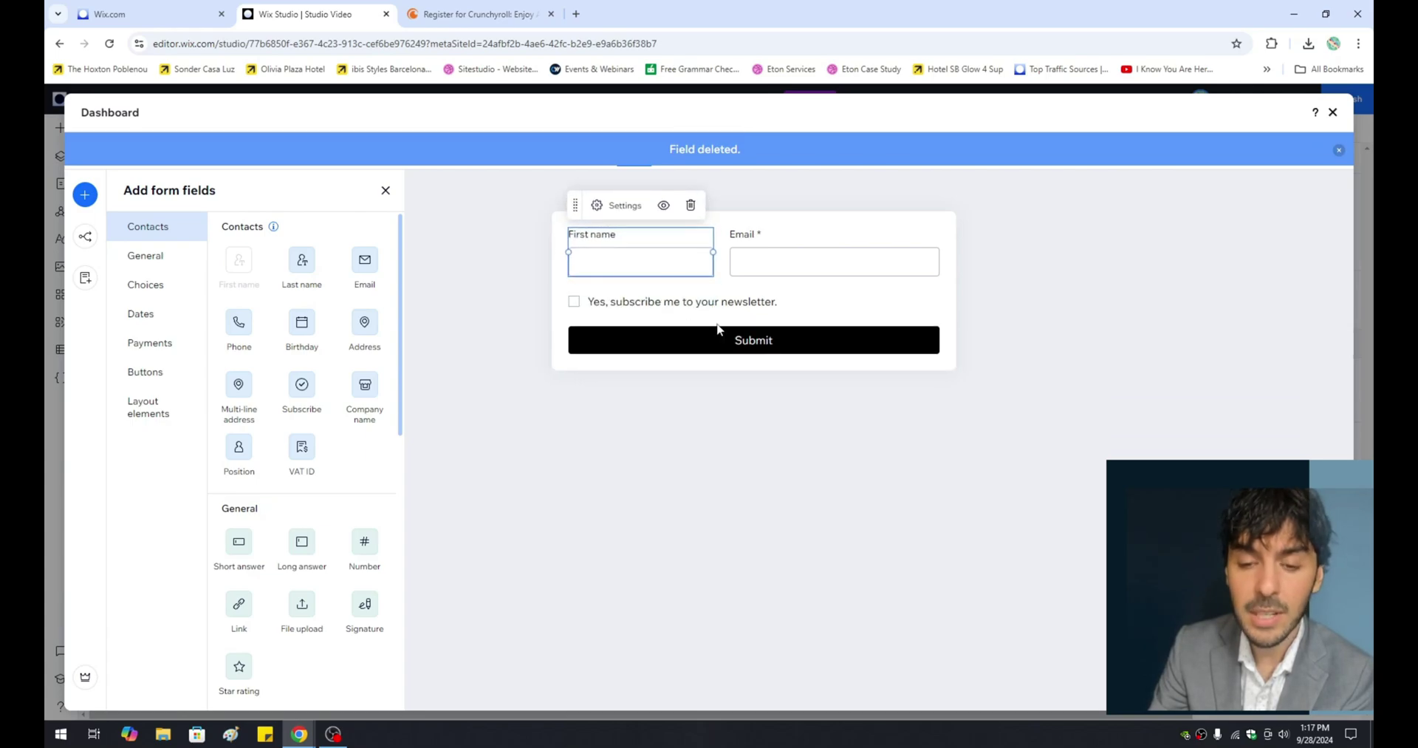
pyautogui.click(1338, 150)
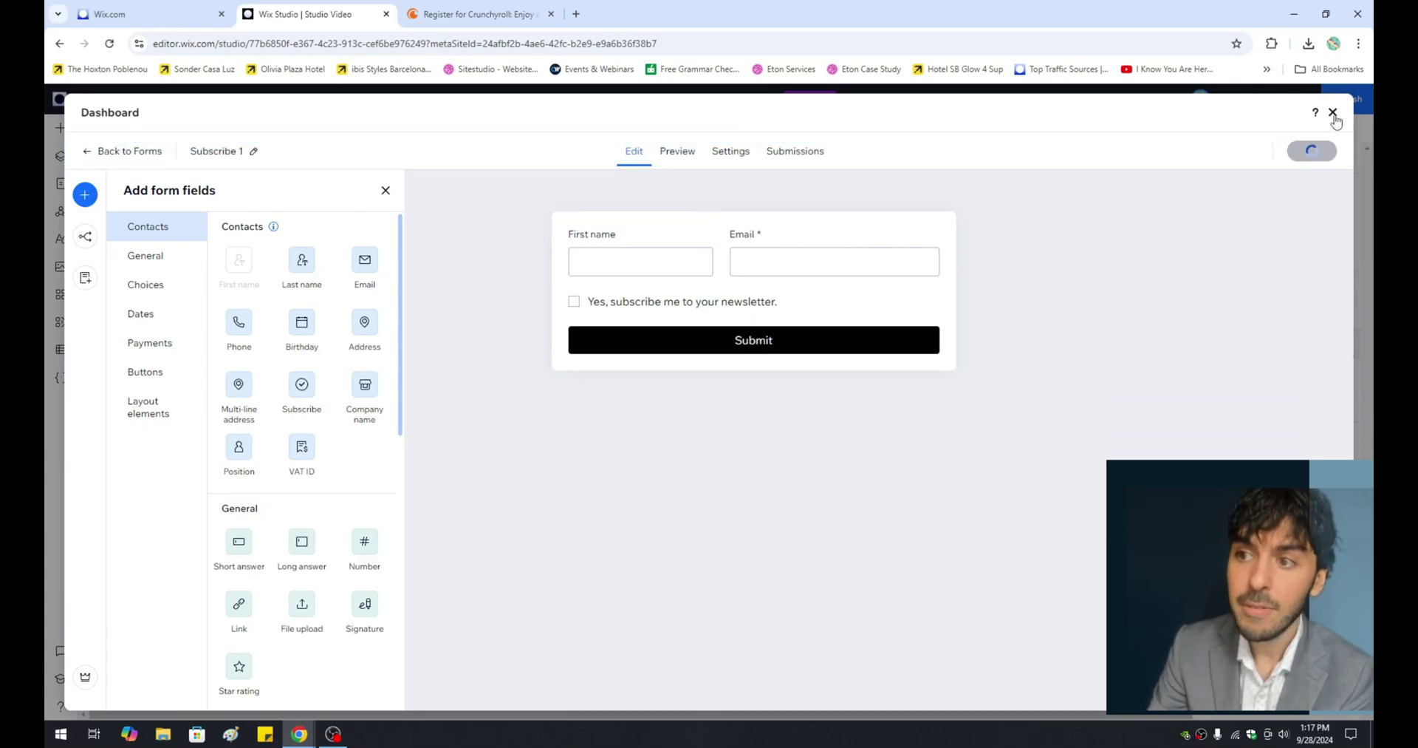
pyautogui.click(1333, 113)
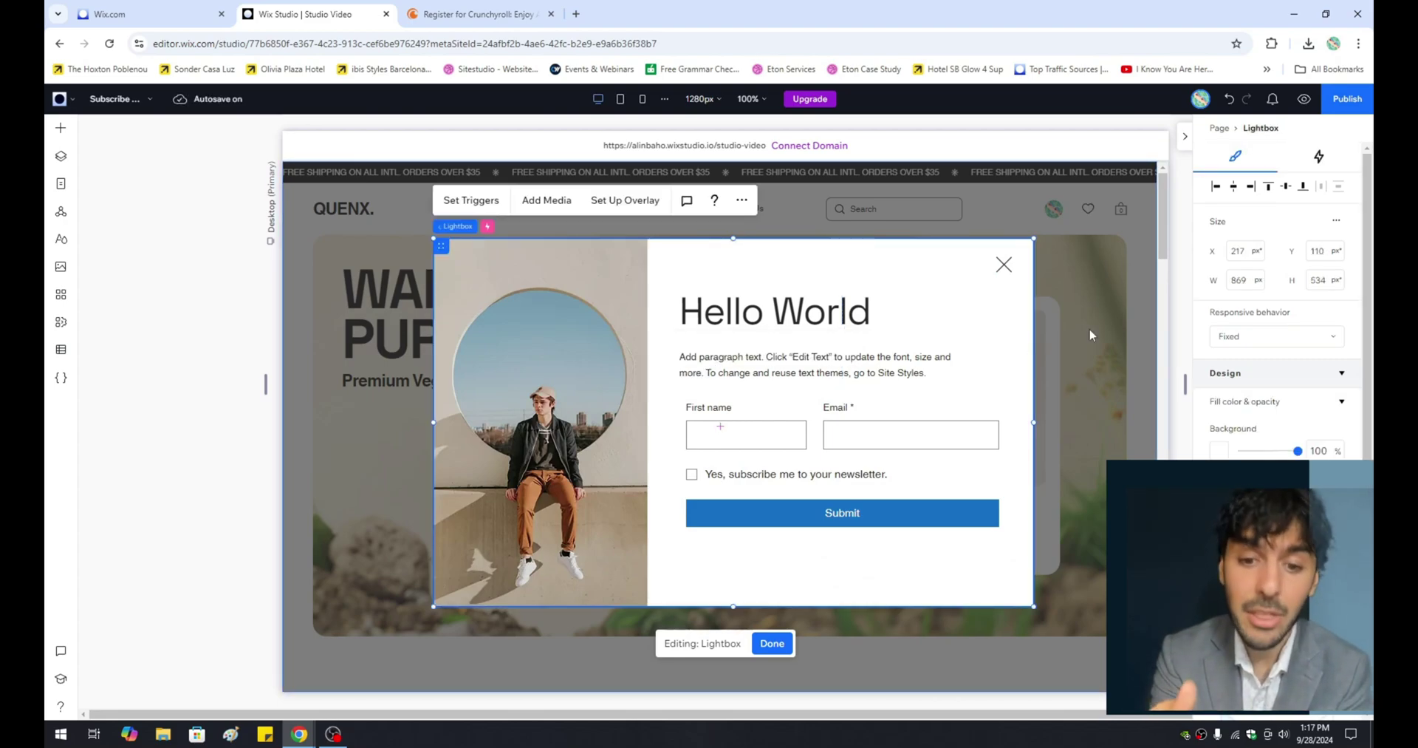
# Nudge the signup form slightly up-left and check its alignment with the image and text
pyautogui.click(822, 457)
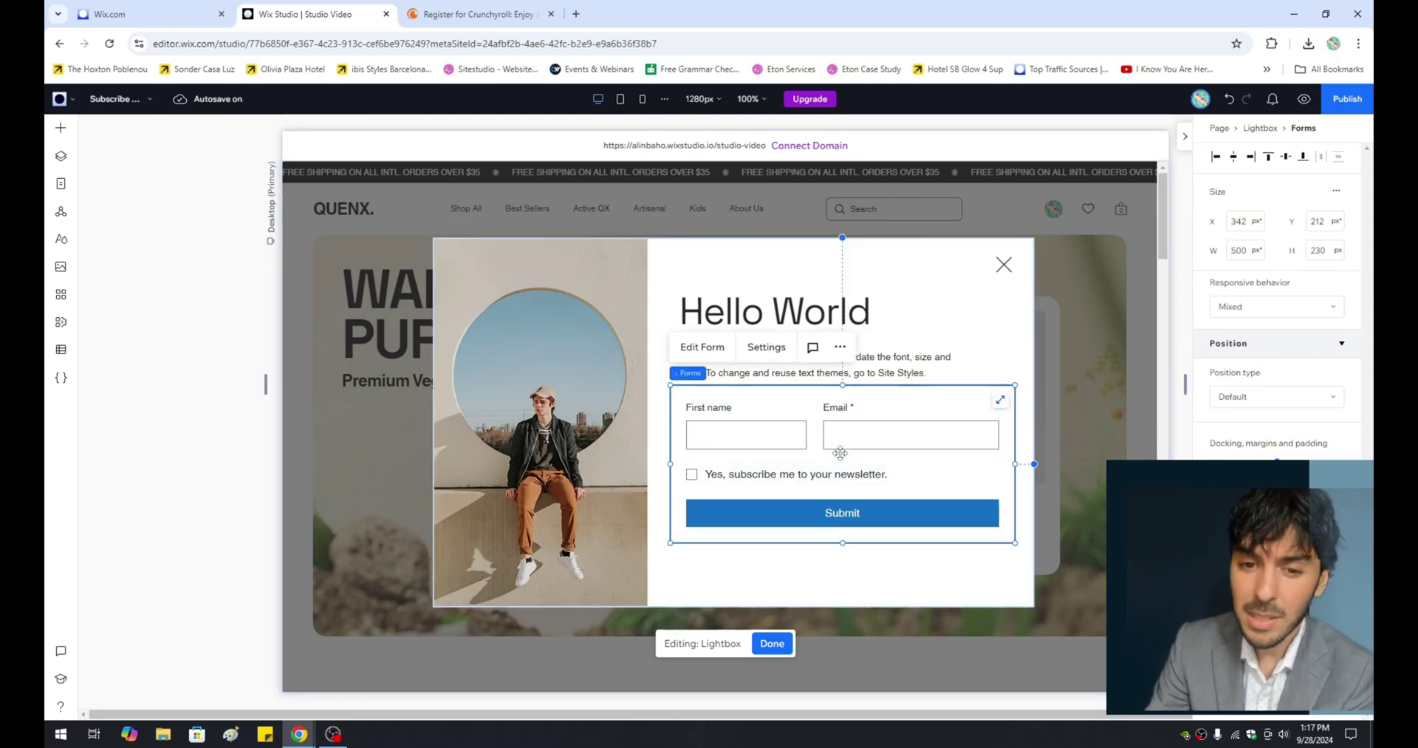
pyautogui.moveTo(822, 457); pyautogui.dragTo(818, 452)
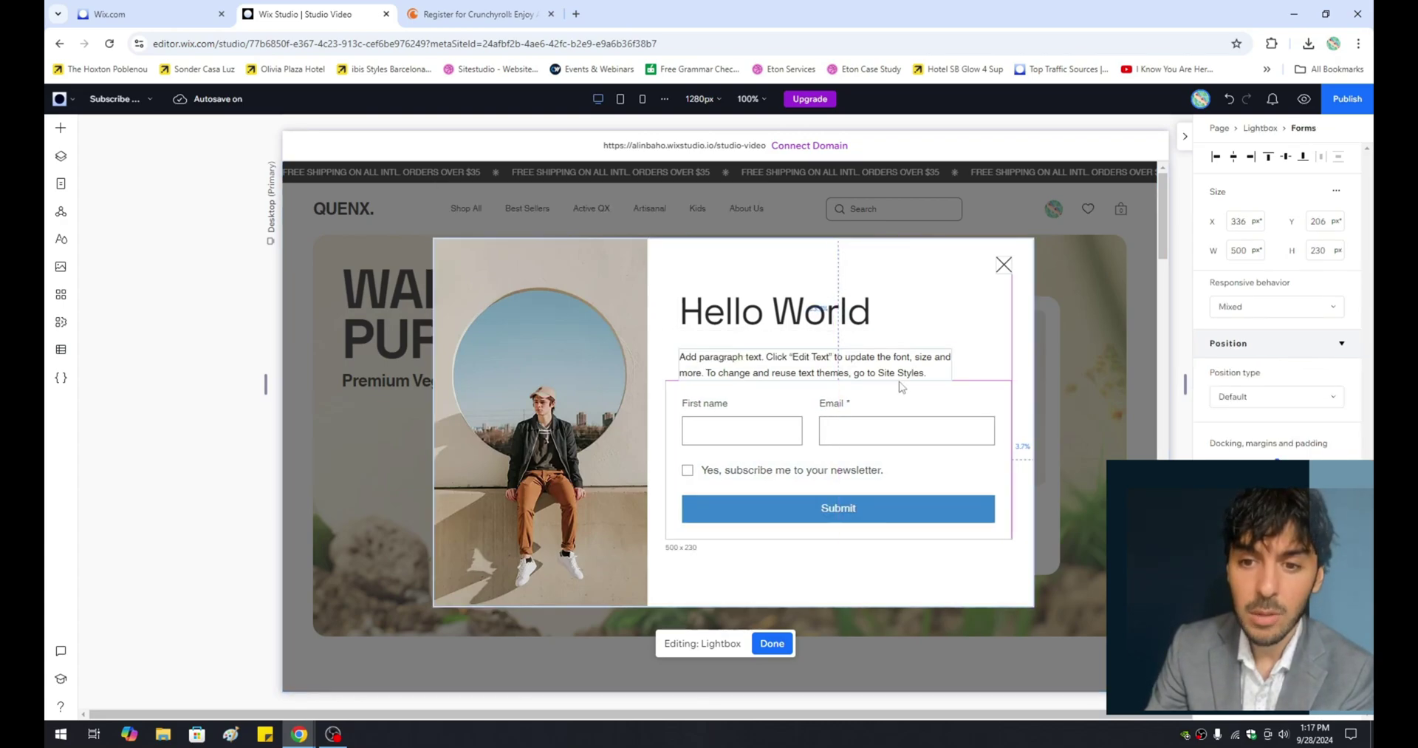
pyautogui.click(943, 265)
pyautogui.click(523, 385)
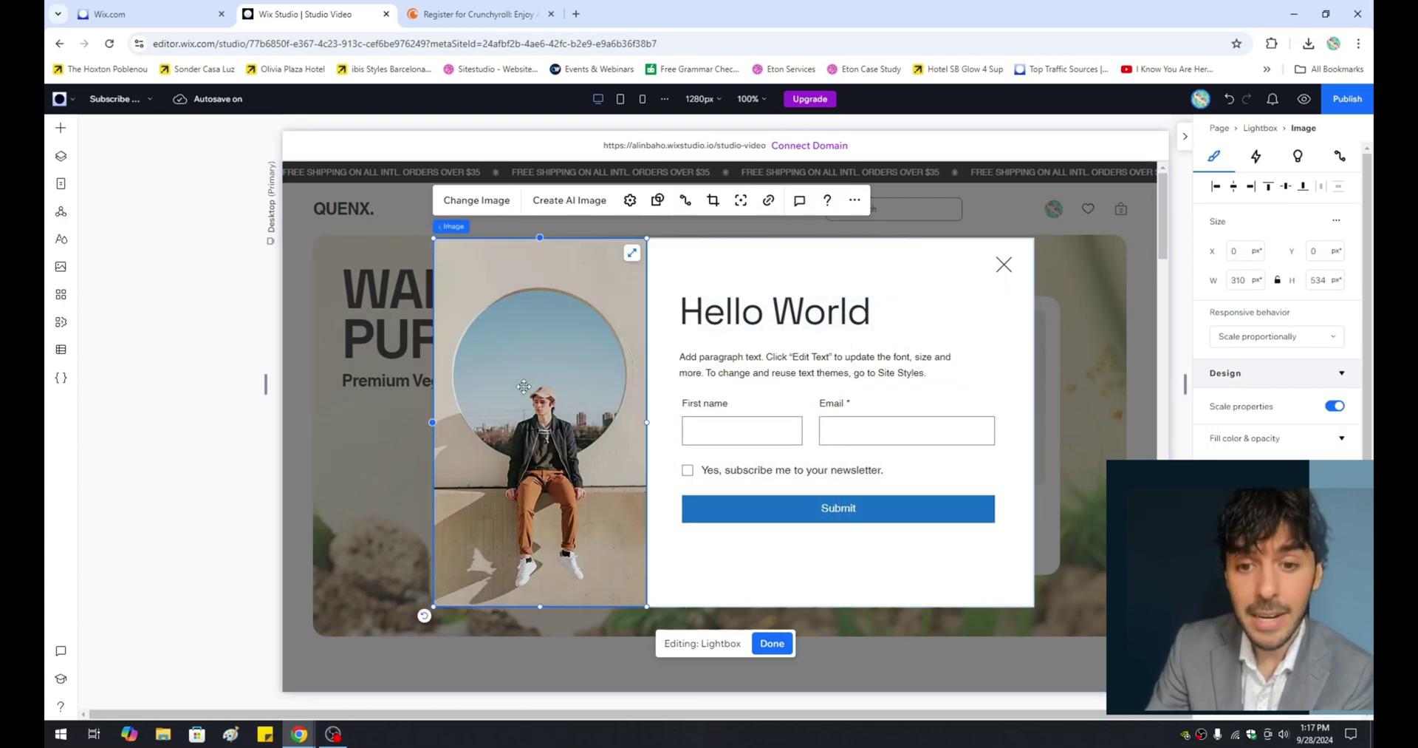
pyautogui.click(770, 337)
pyautogui.click(772, 321)
pyautogui.click(779, 366)
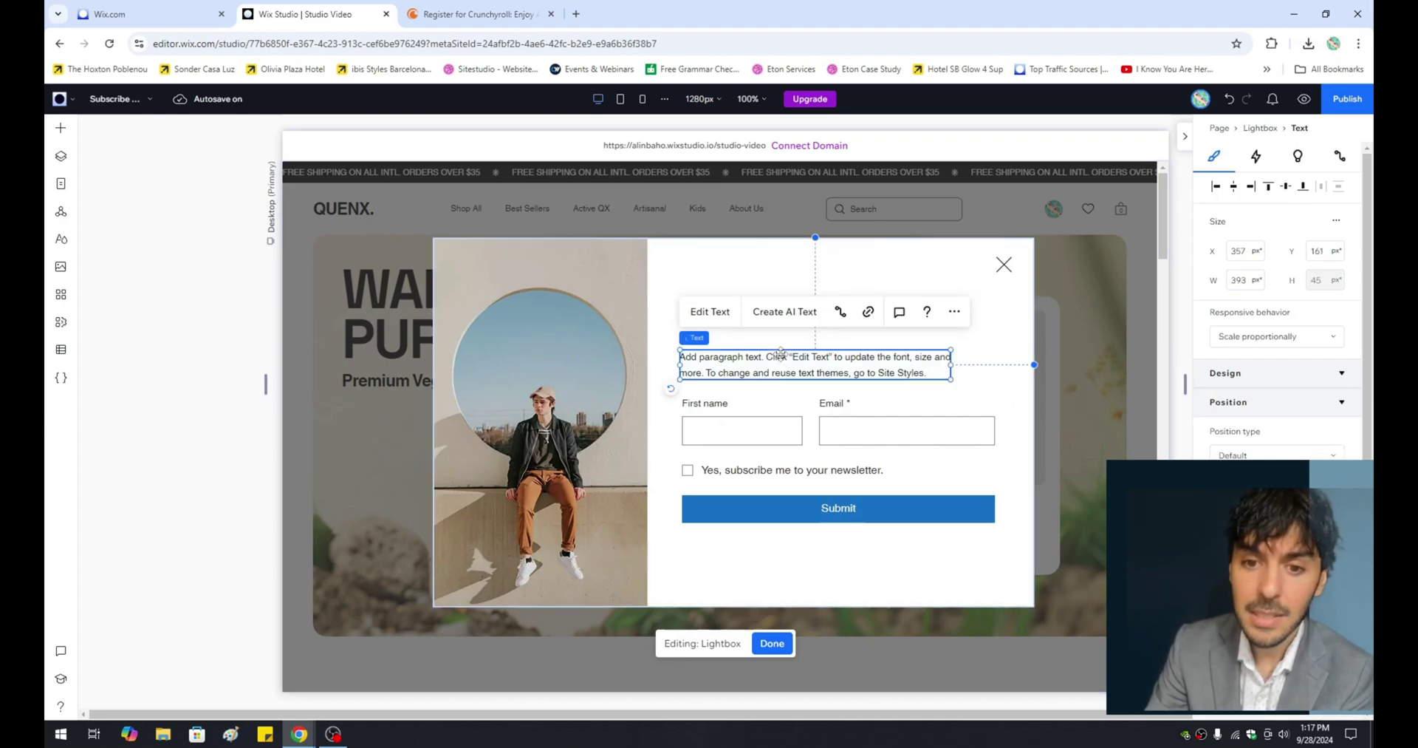
pyautogui.click(785, 423)
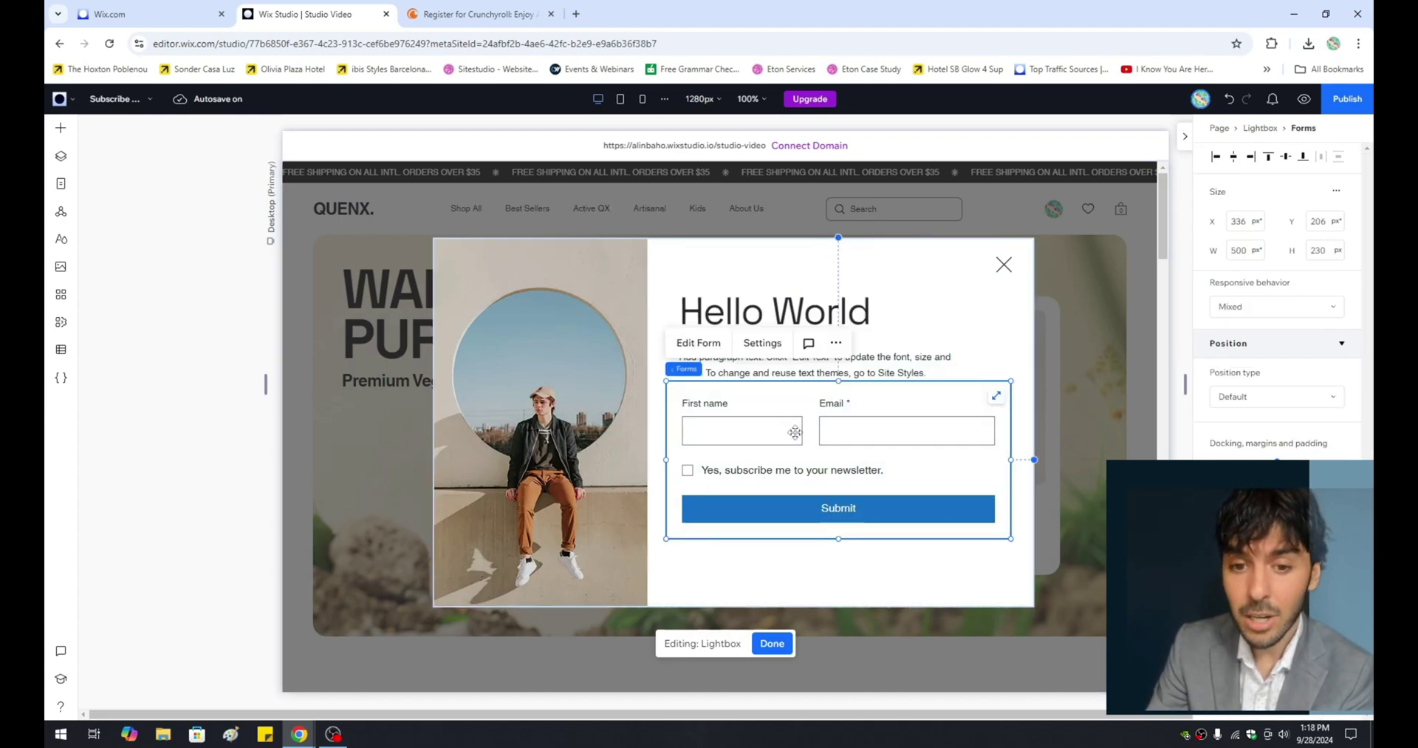
# Publish the site and select the page to reach its background settings
pyautogui.click(952, 292)
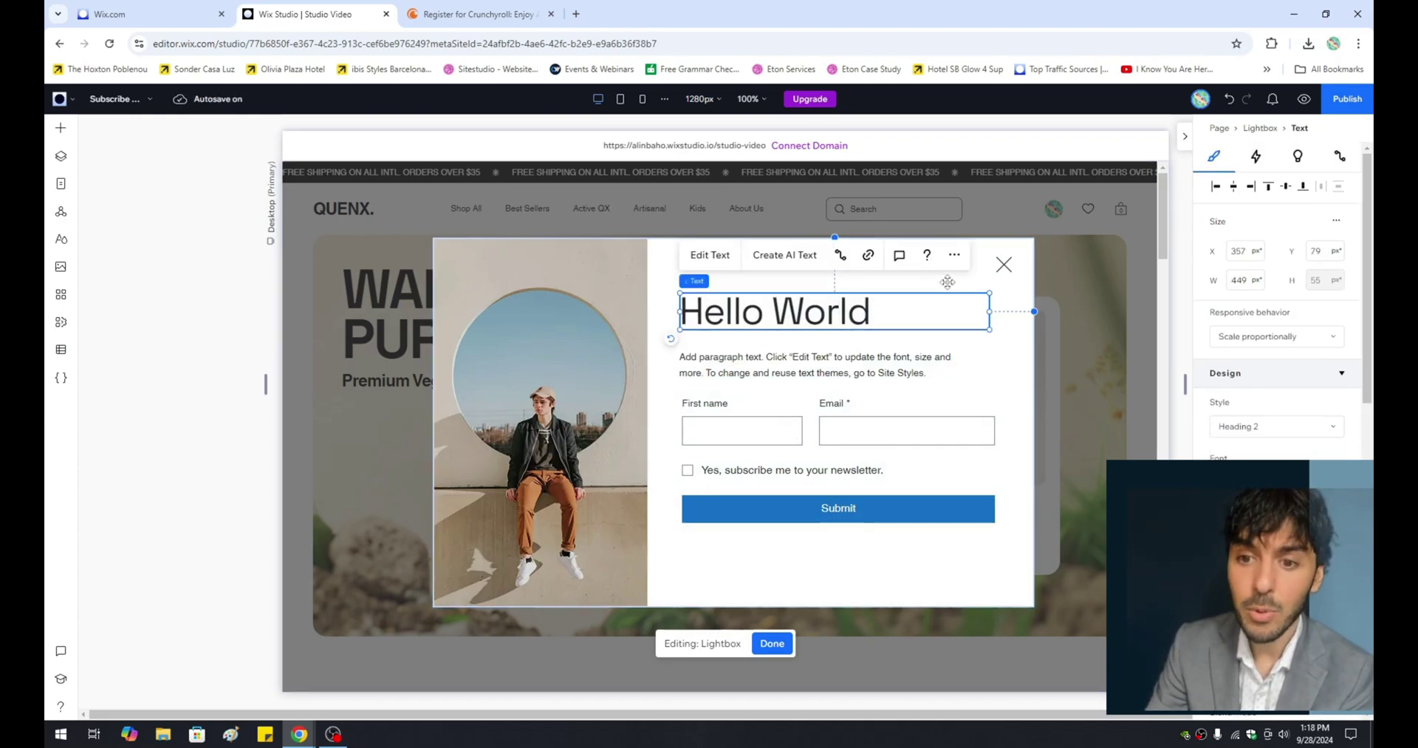
pyautogui.click(975, 275)
pyautogui.click(1346, 103)
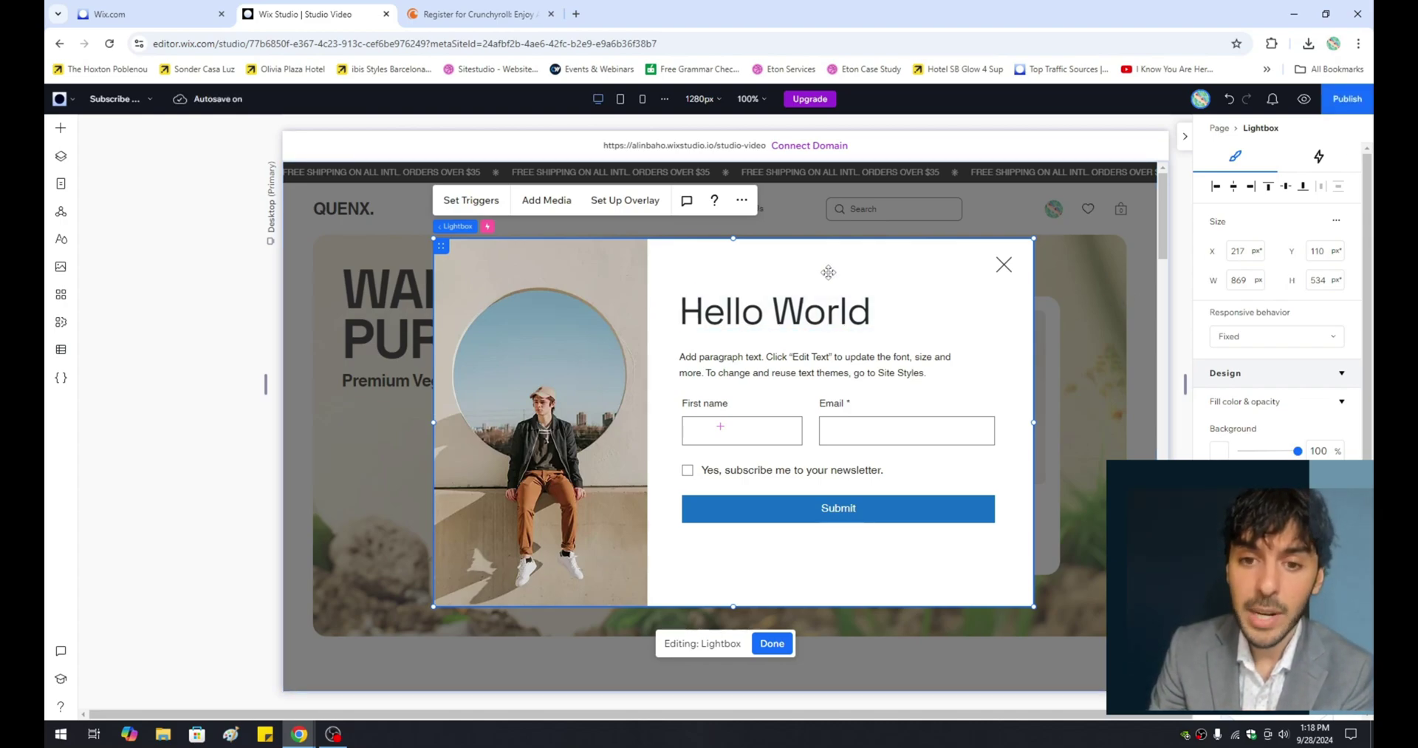
pyautogui.click(1068, 234)
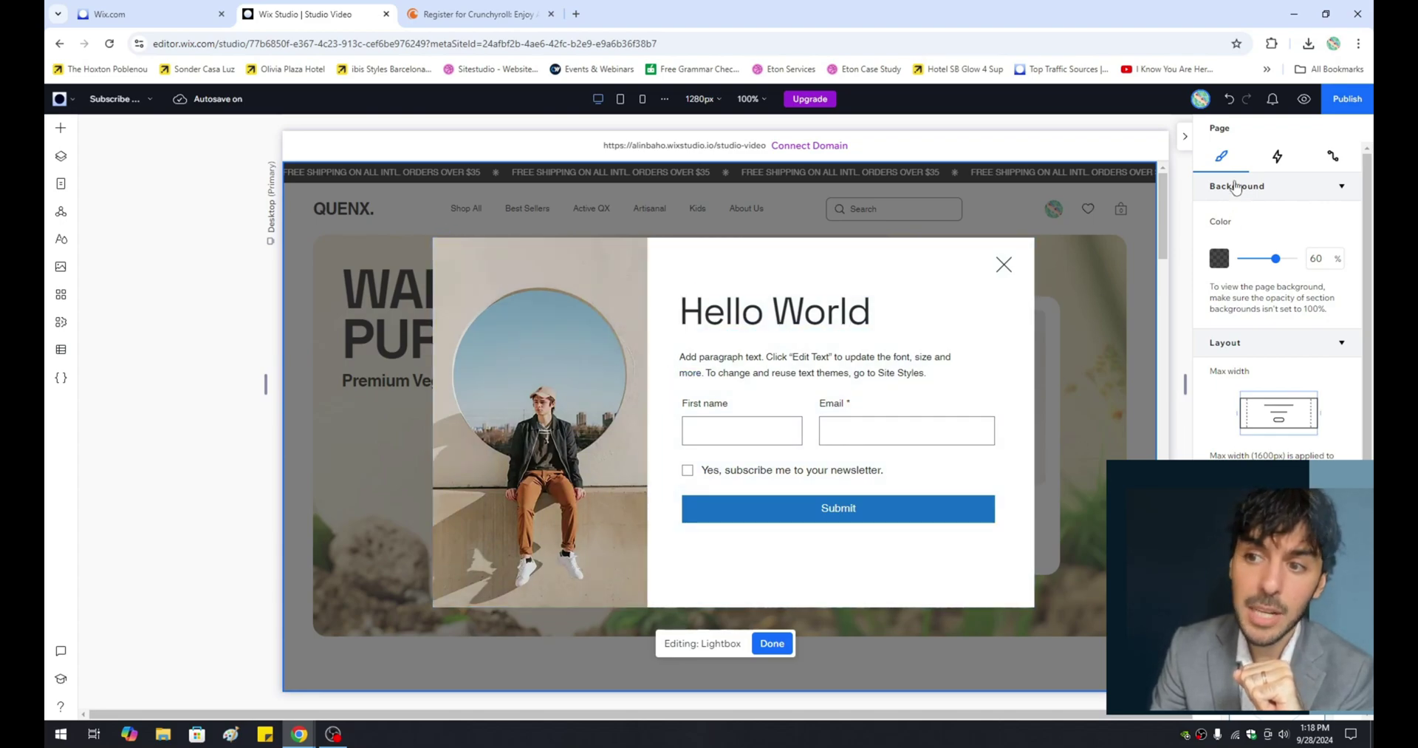
# Fade the page background overlay behind the lightbox down to 0% opacity
pyautogui.moveTo(1276, 260)
pyautogui.mouseDown()
pyautogui.moveTo(1227, 270)
pyautogui.moveTo(1267, 258)
pyautogui.mouseUp()
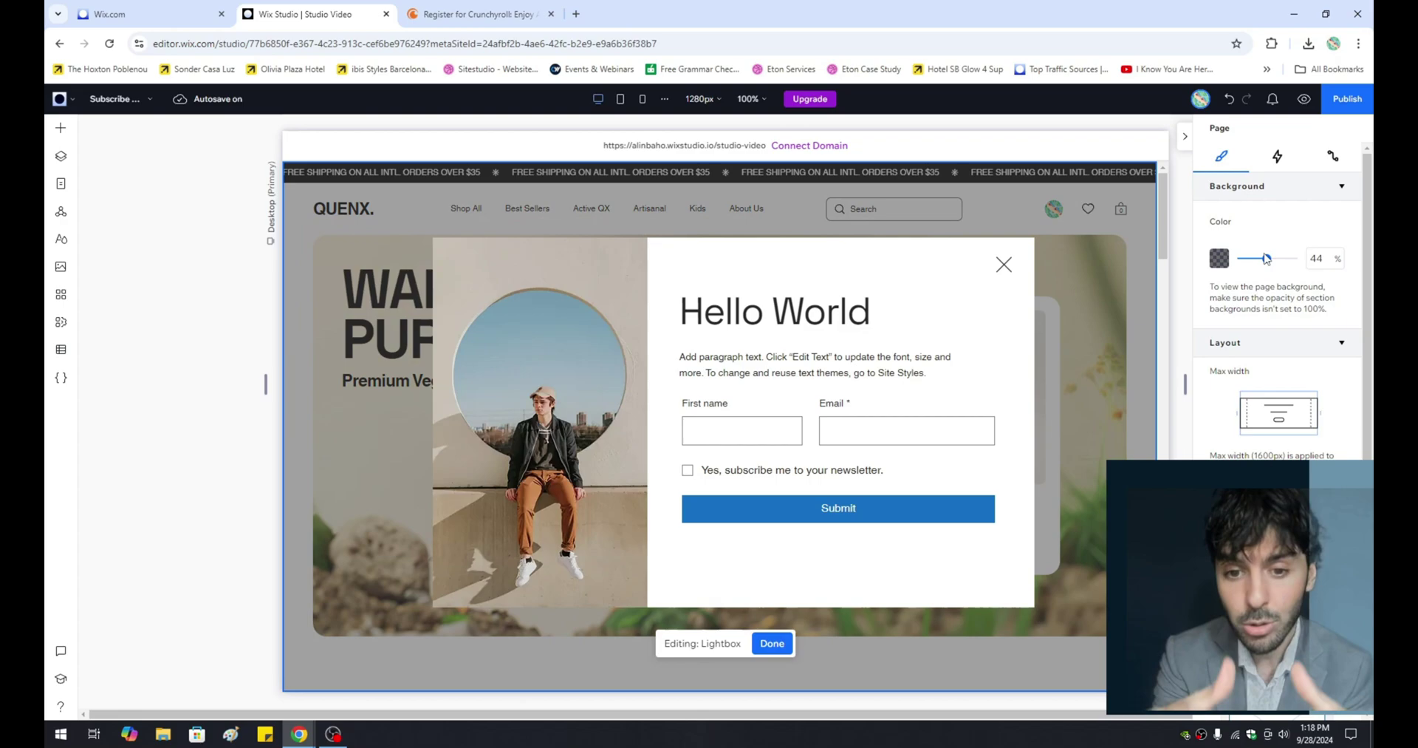
pyautogui.moveTo(1267, 258); pyautogui.dragTo(1227, 272)
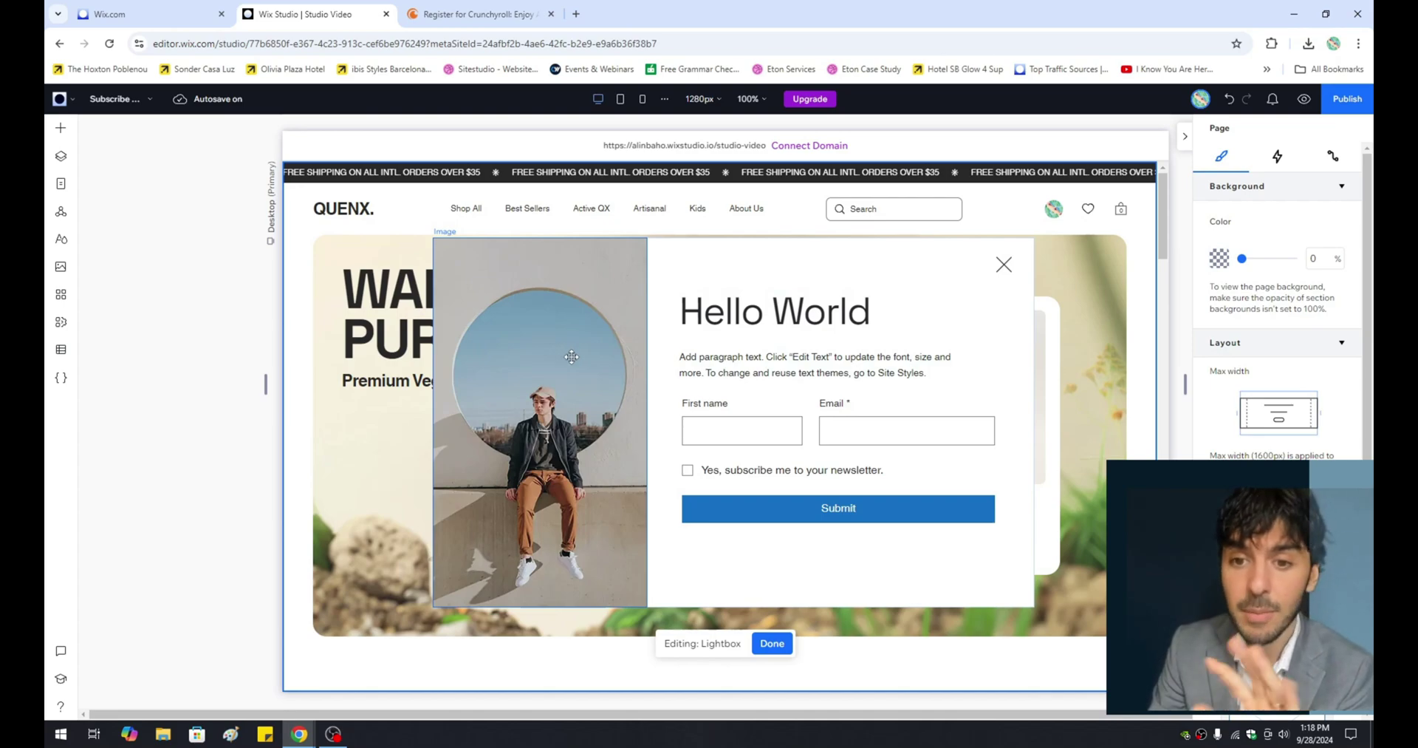
# Review the lightbox photo's Design settings, then preview the site with the Hello World popup
pyautogui.click(537, 317)
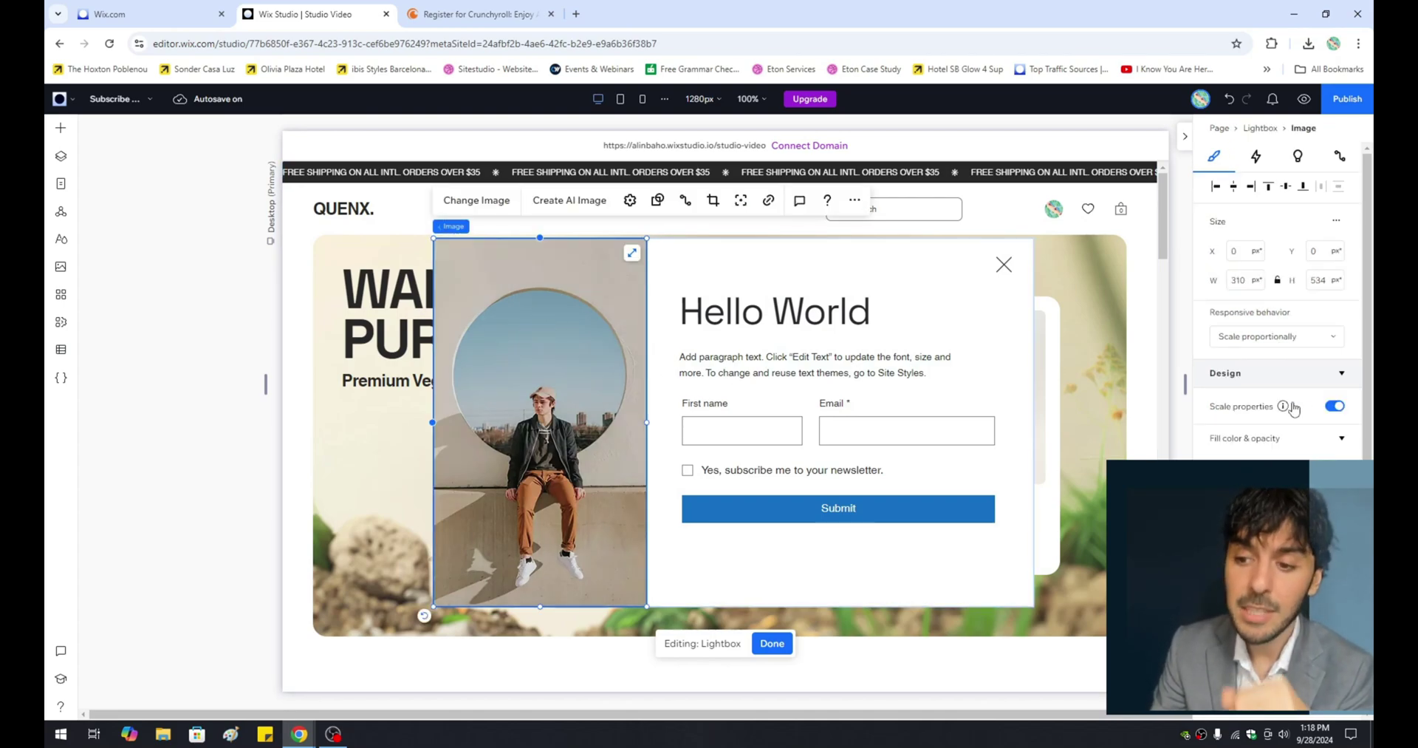
pyautogui.scroll(-1, 1256, 413)
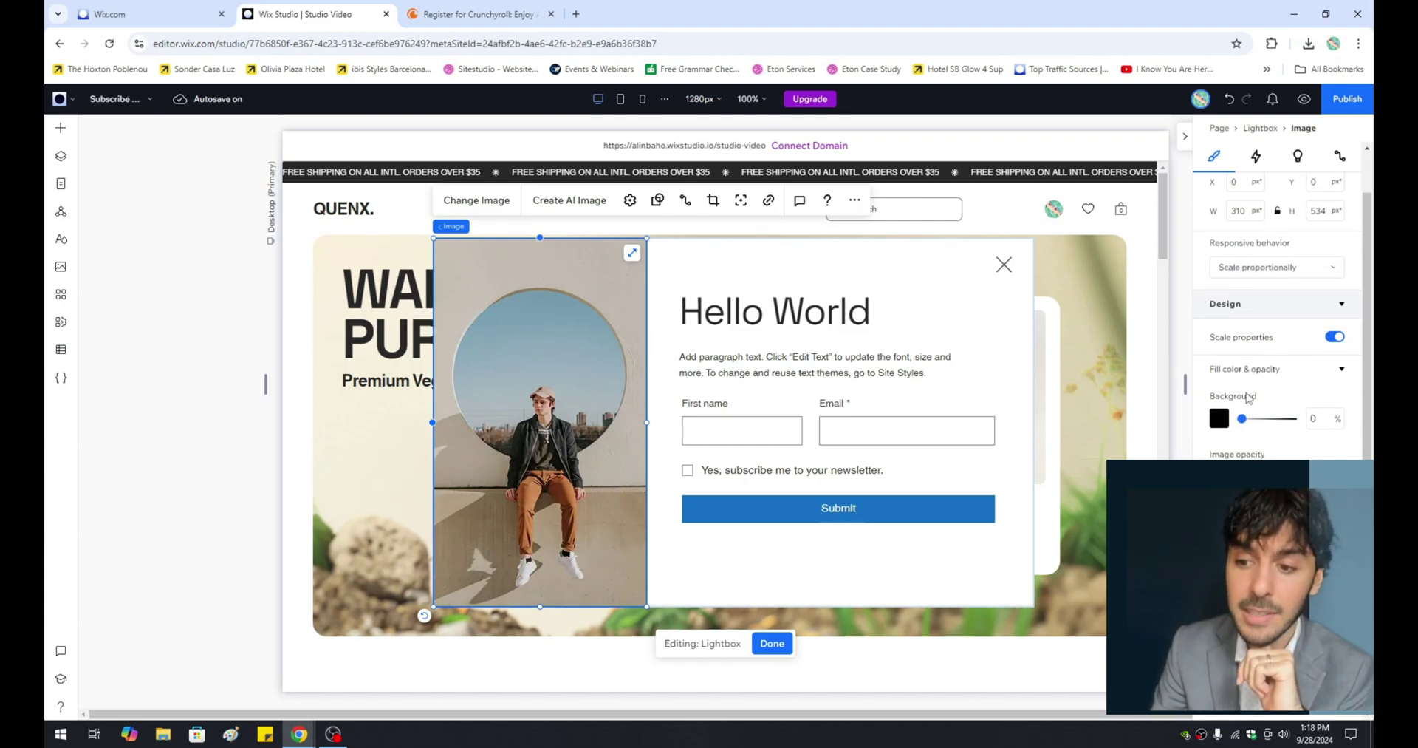
pyautogui.scroll(-1, 1247, 397)
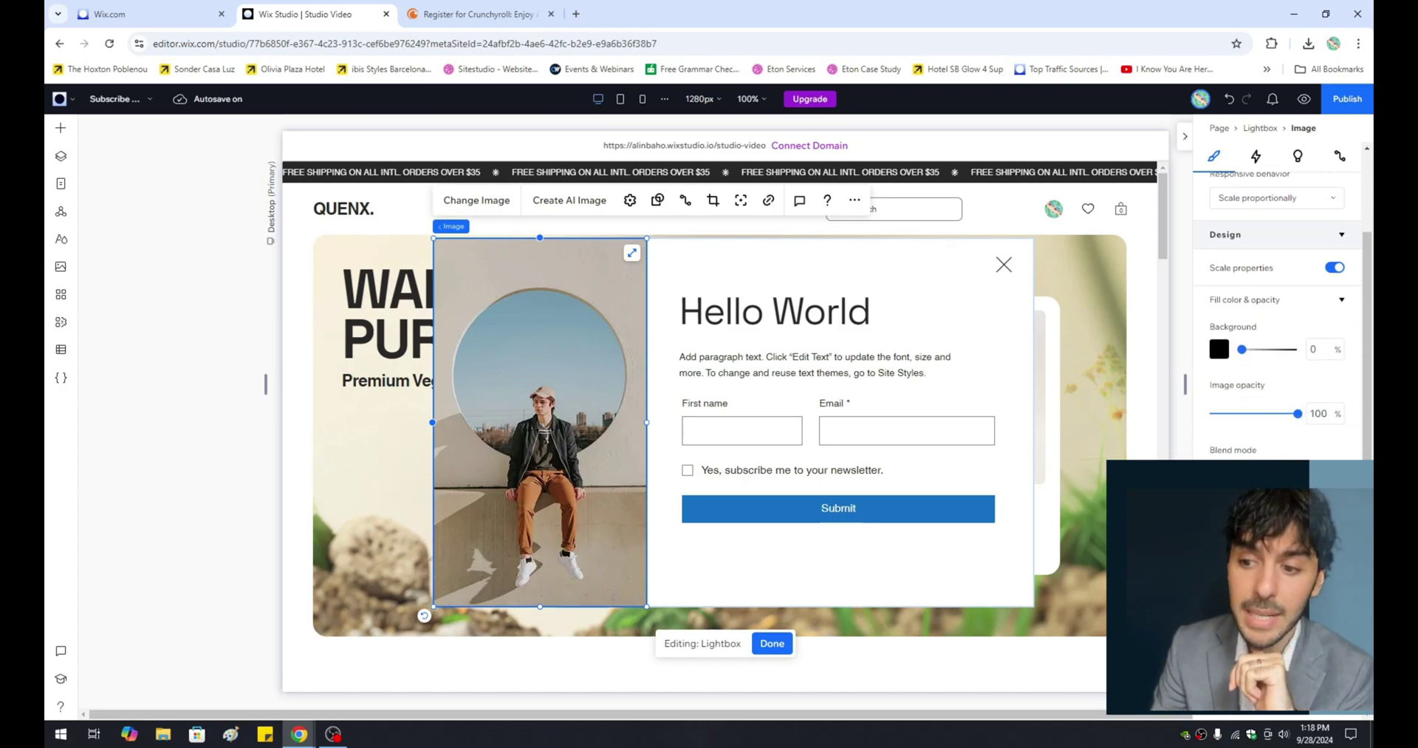
pyautogui.scroll(-1, 1283, 295)
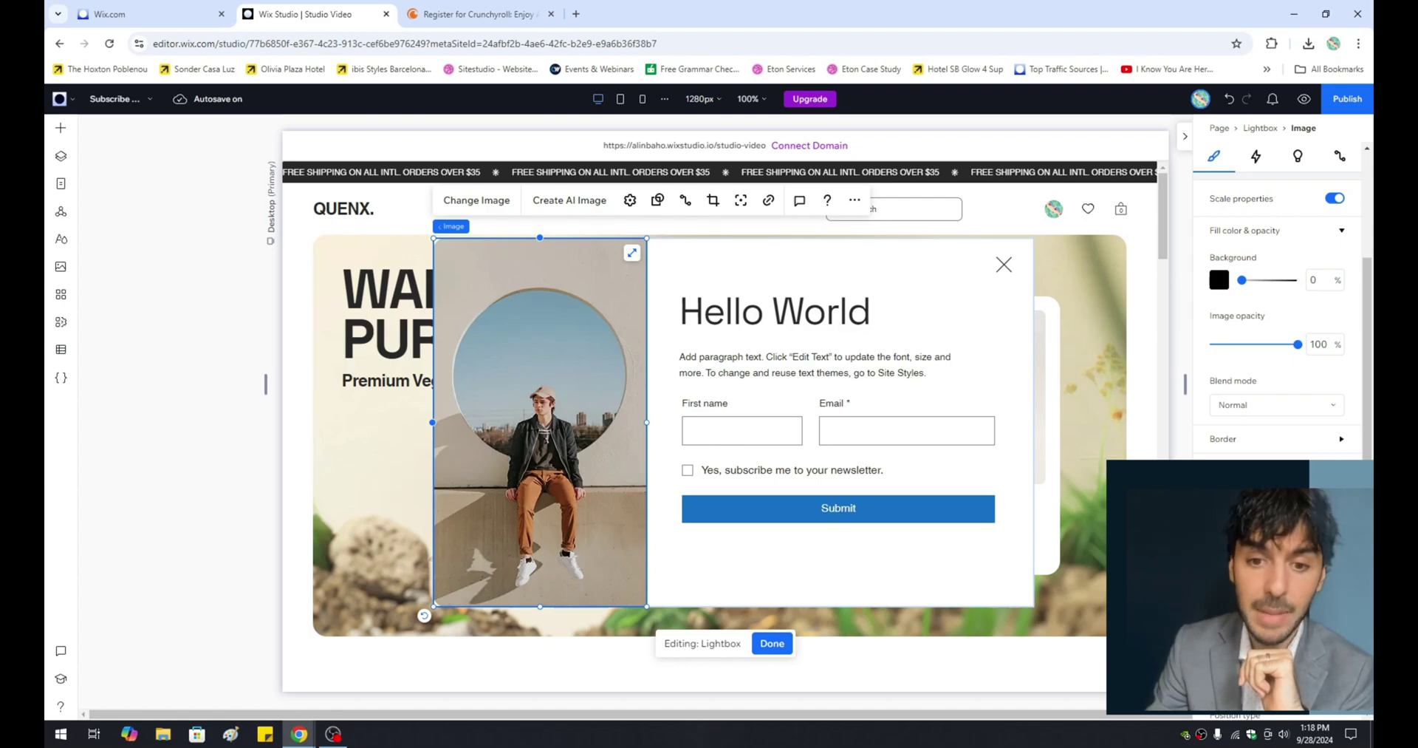
pyautogui.click(1303, 99)
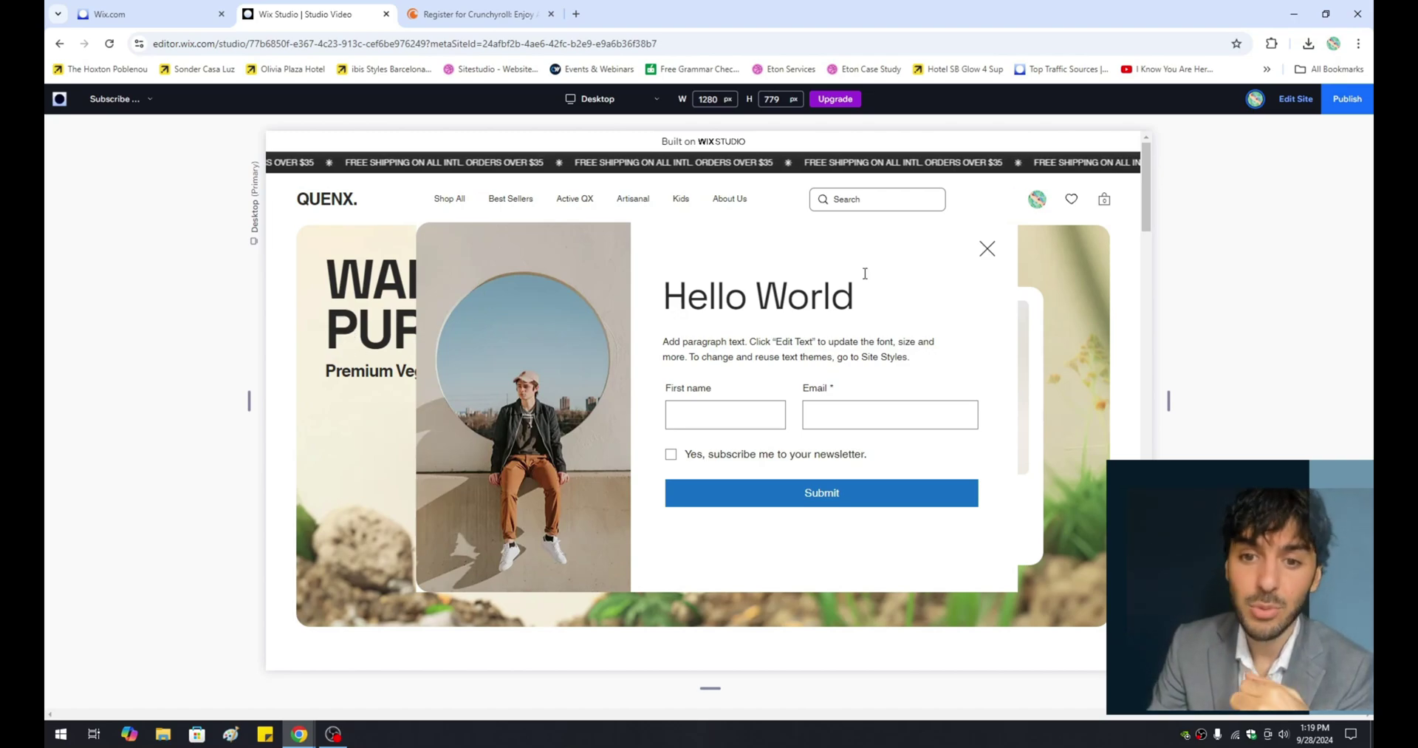
# Close the preview popup, return to the editor, and scroll the Pages list to Lightboxes
pyautogui.click(988, 250)
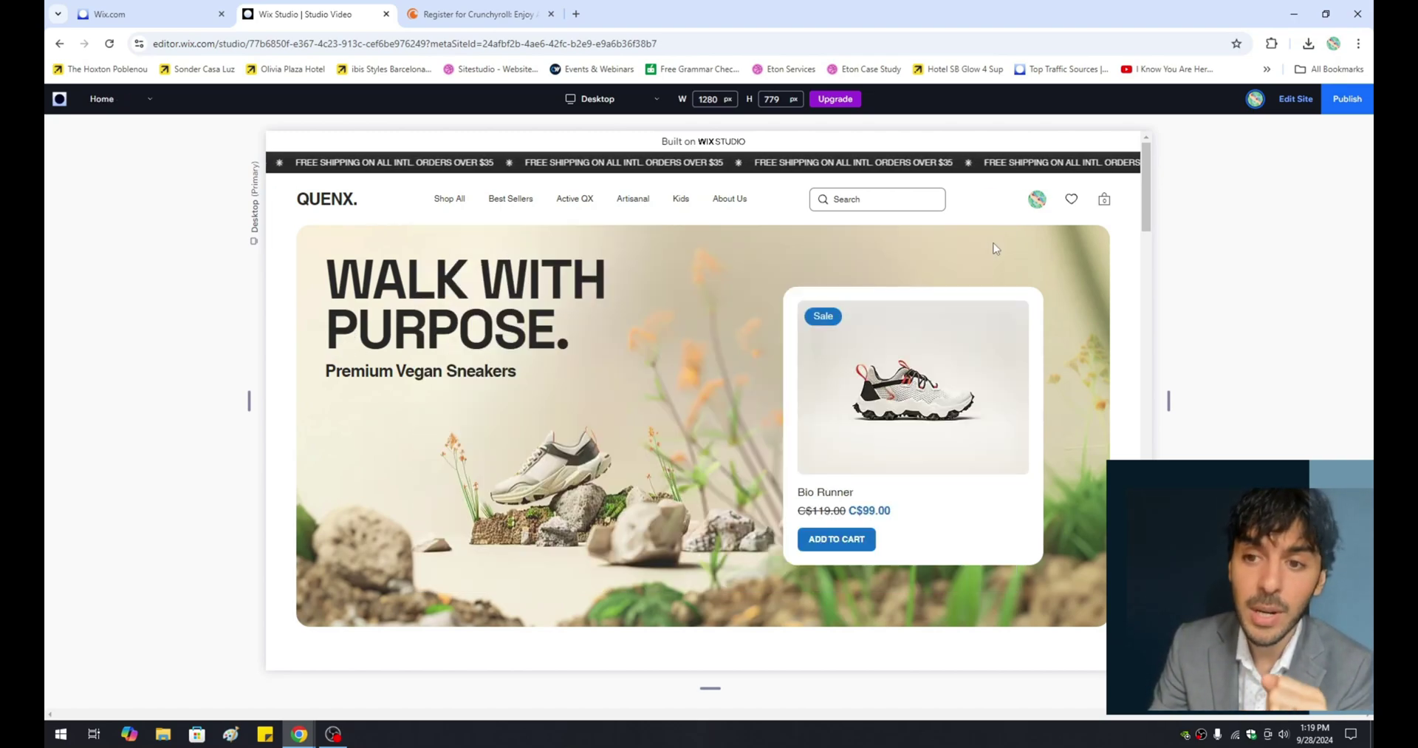
pyautogui.click(1292, 99)
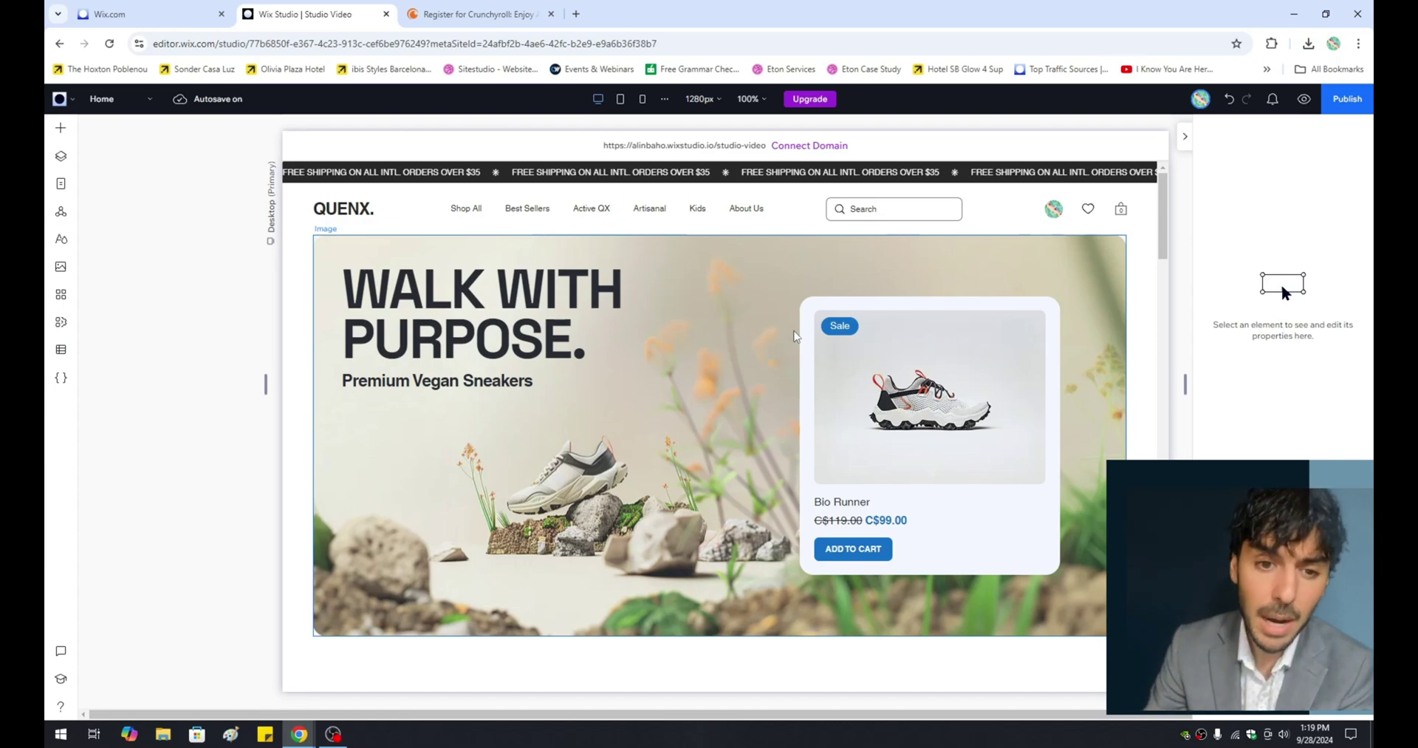
pyautogui.click(62, 190)
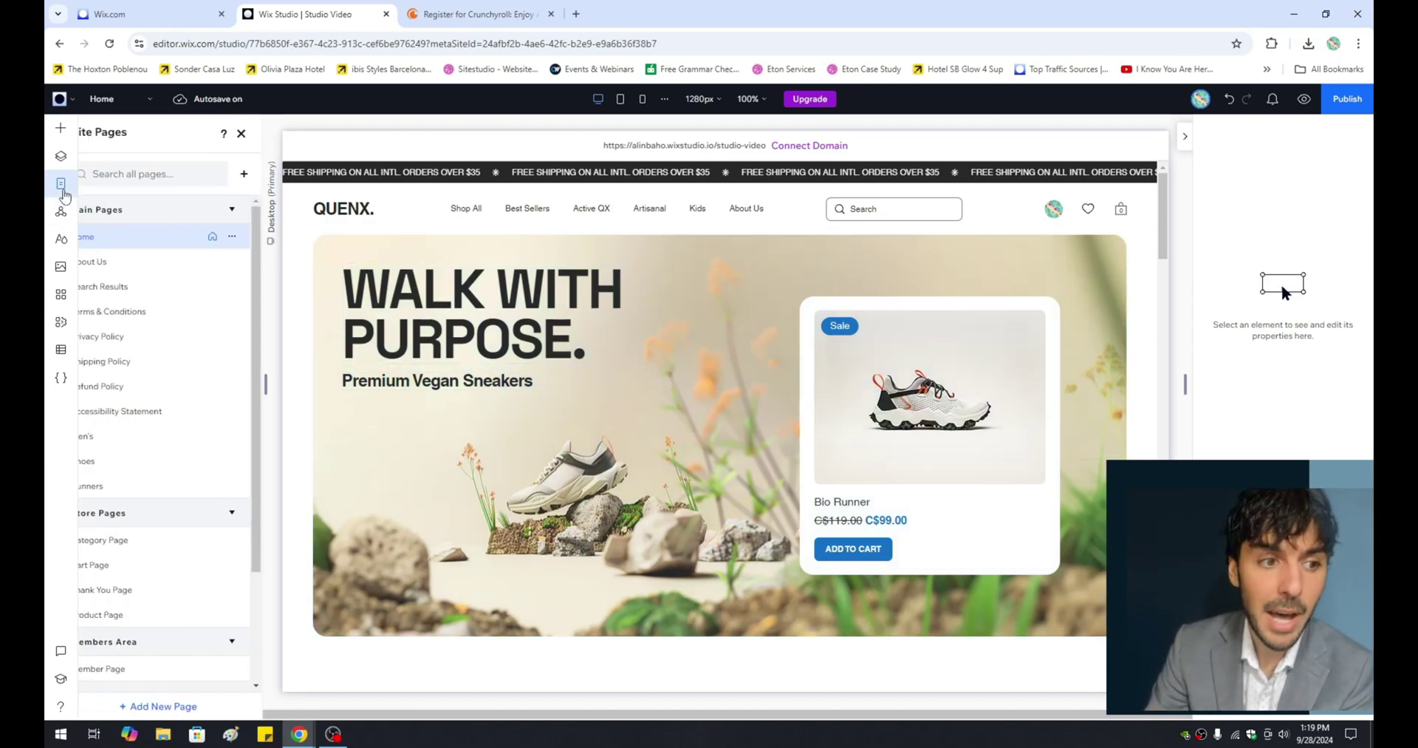
pyautogui.scroll(-3, 193, 532)
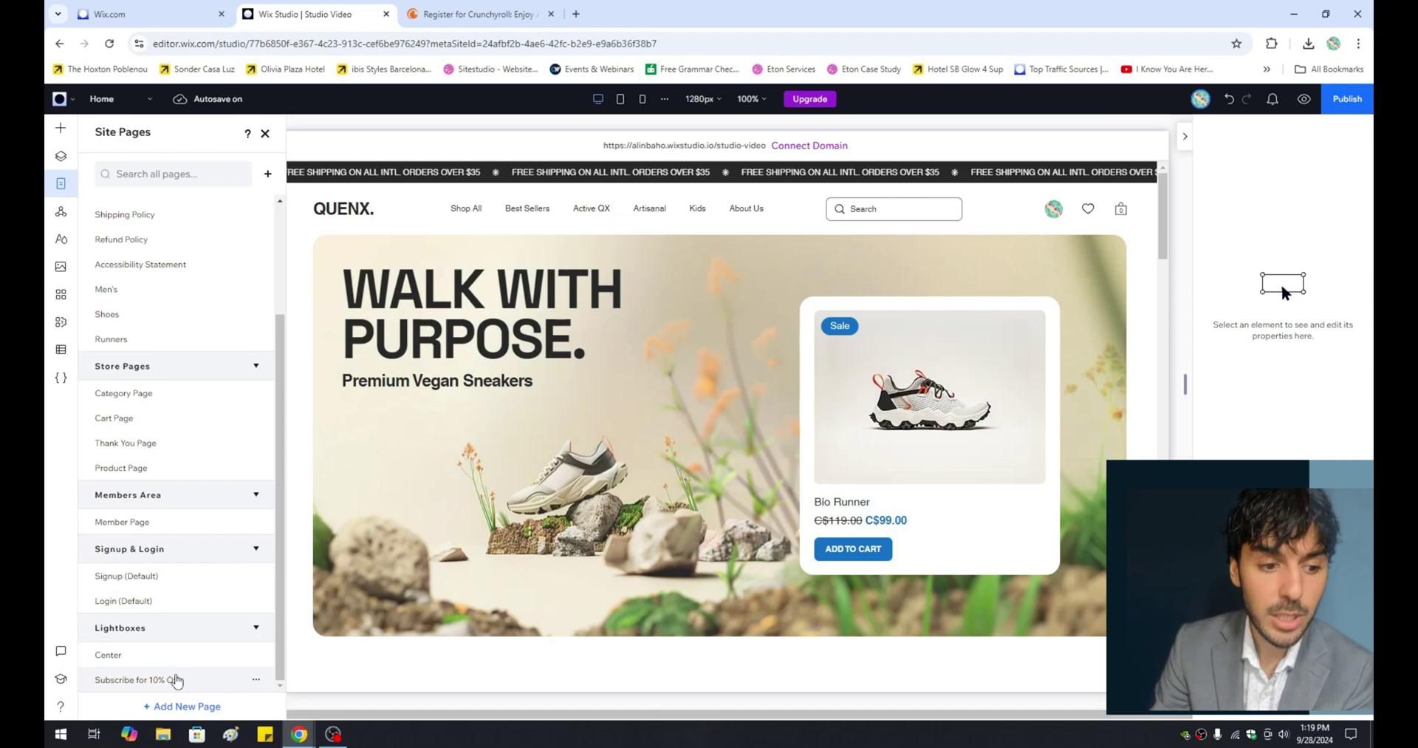
# Set the Subscribe for 10% Off lightbox to display automatically on pages, then close its settings
pyautogui.click(183, 680)
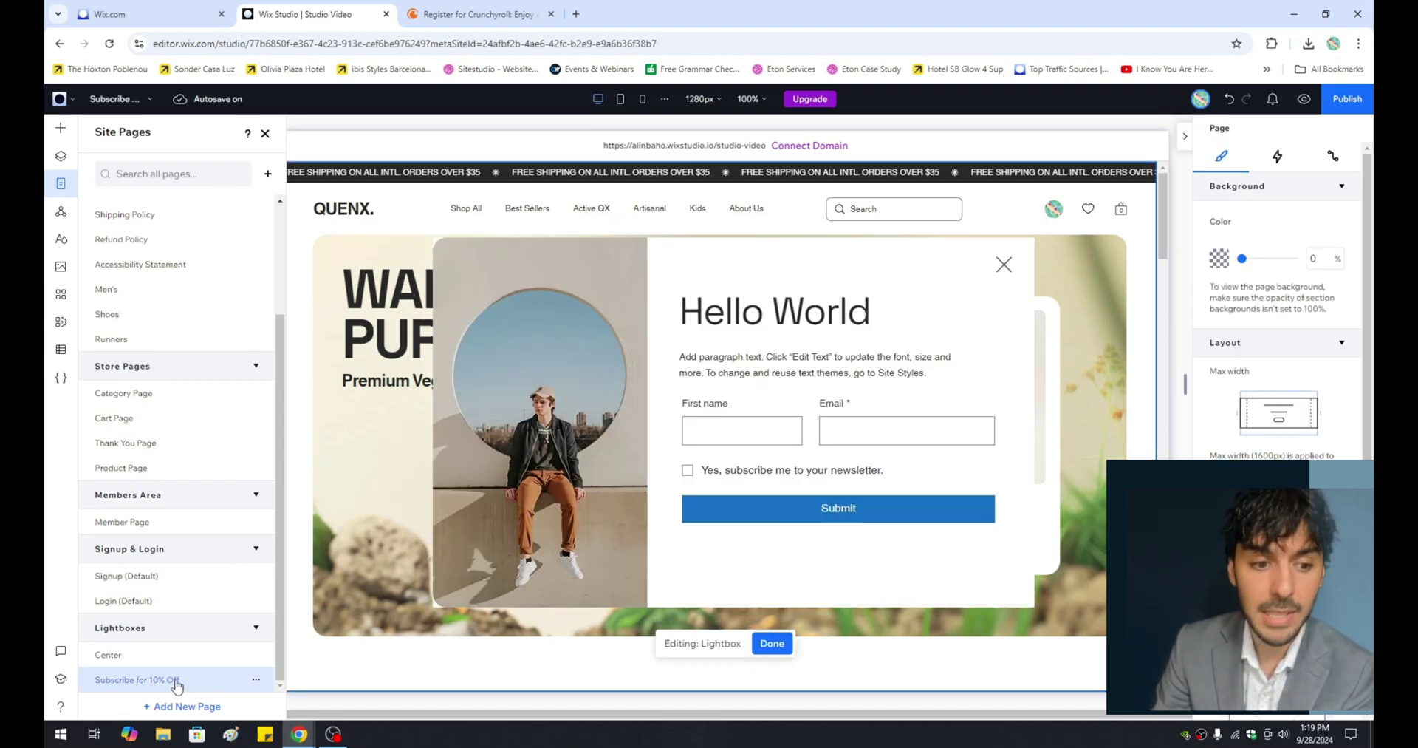
pyautogui.click(706, 267)
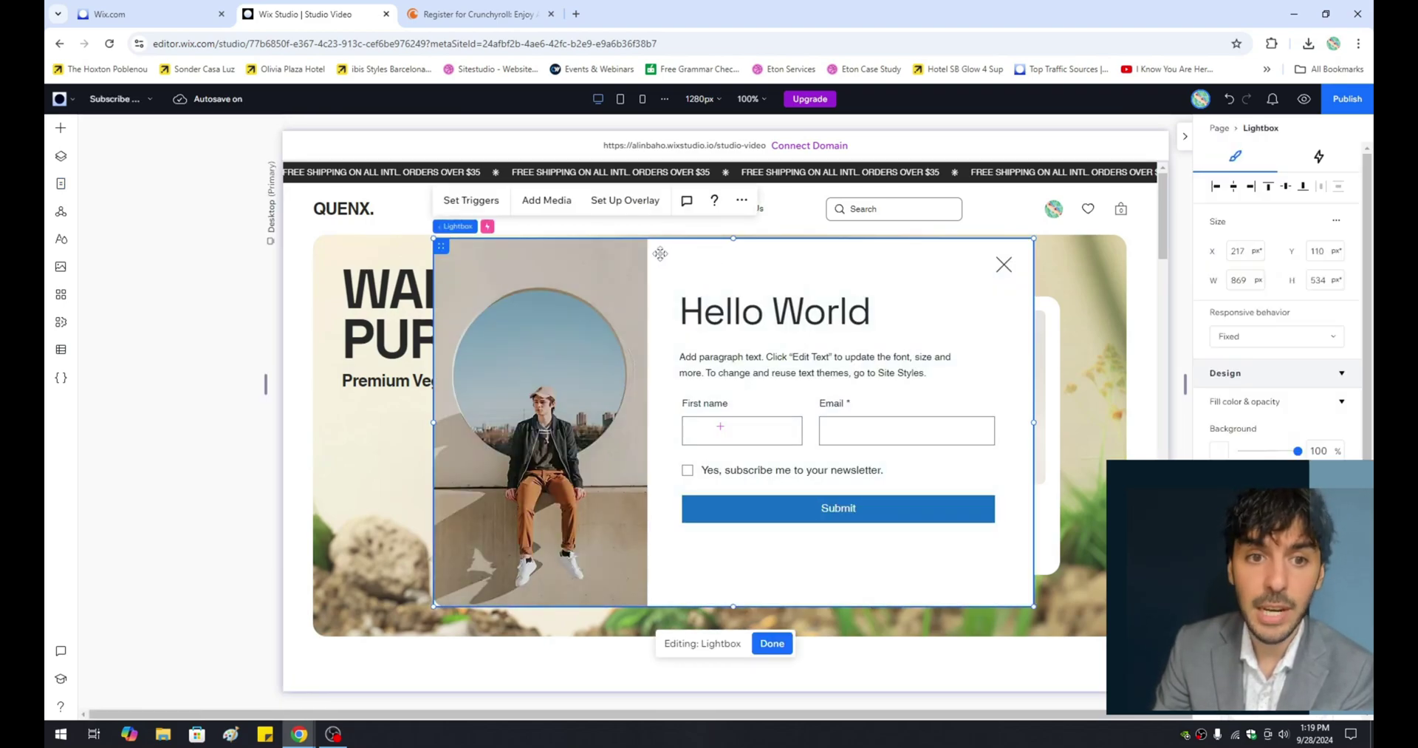
pyautogui.click(460, 210)
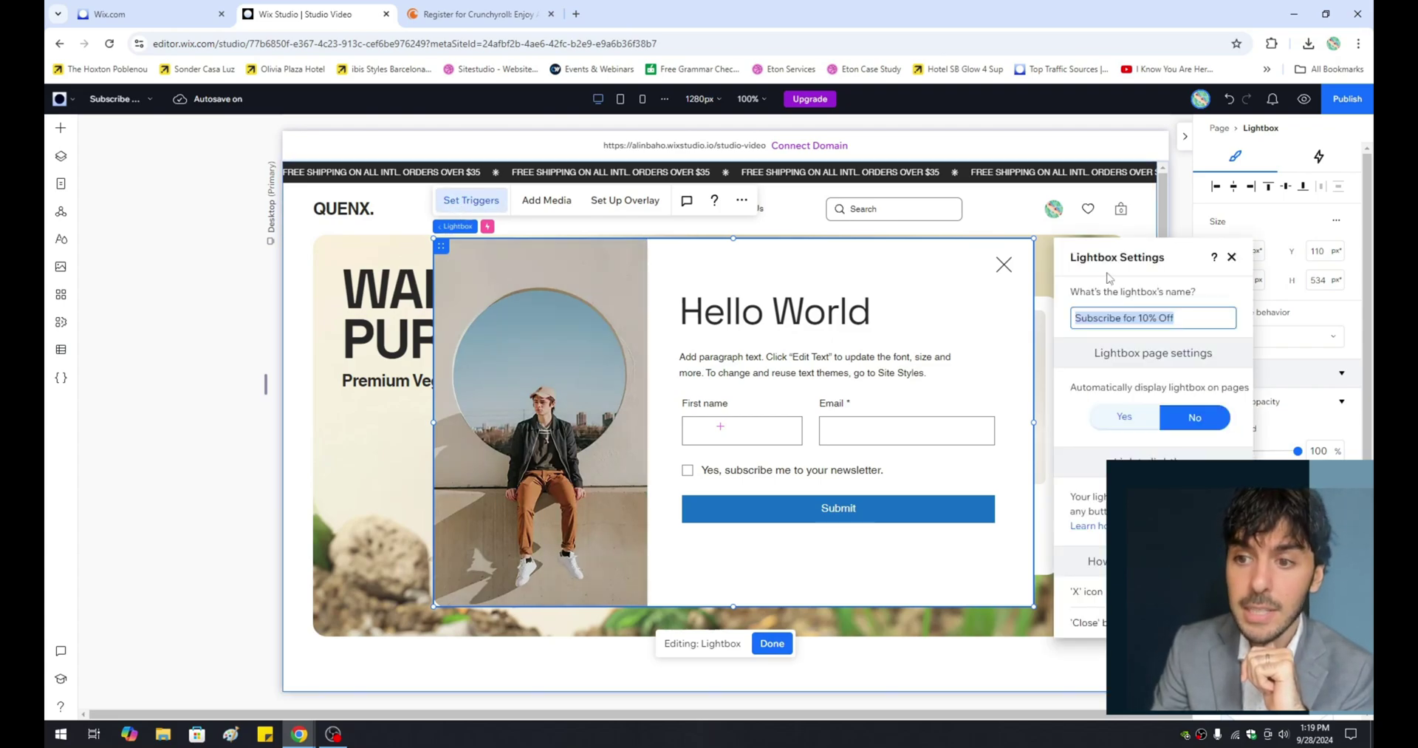
pyautogui.moveTo(1126, 251); pyautogui.dragTo(855, 209)
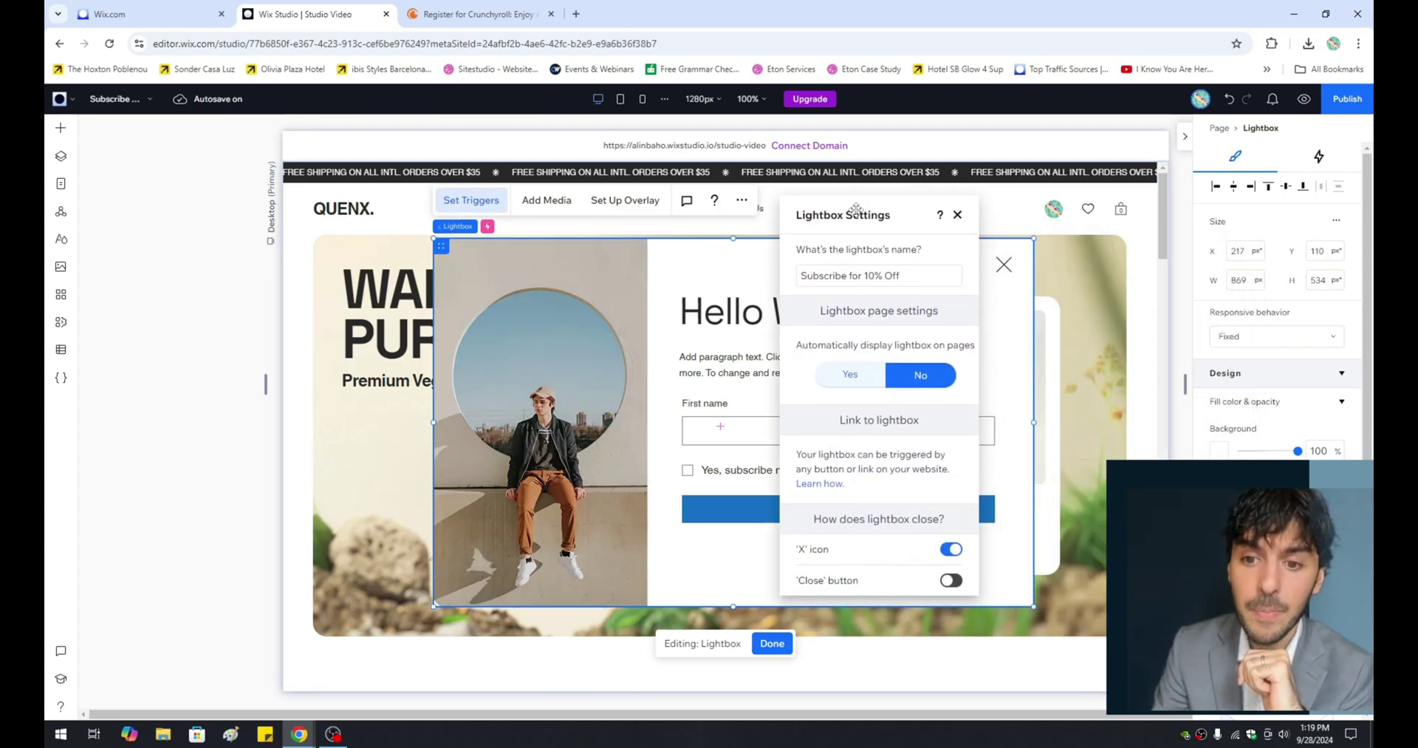
pyautogui.click(840, 377)
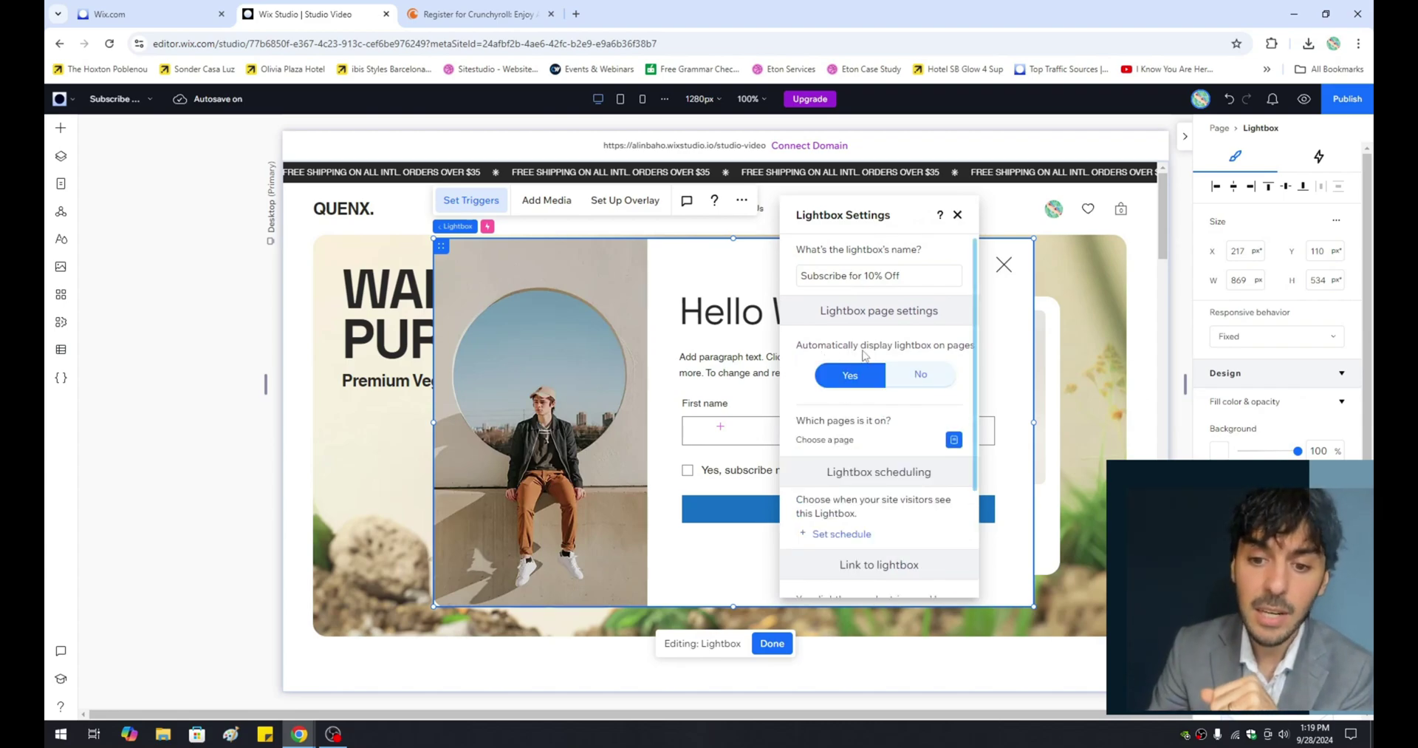
pyautogui.click(882, 441)
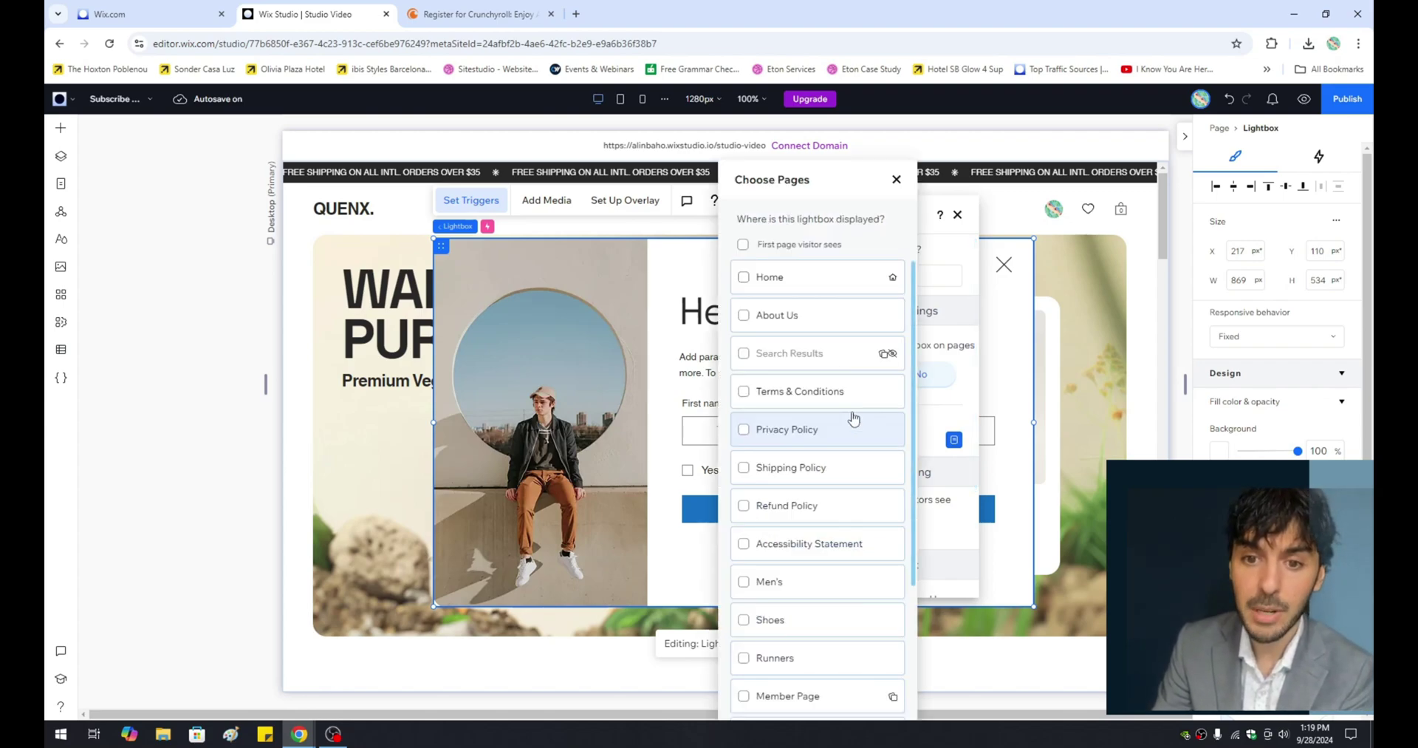
pyautogui.moveTo(766, 286)
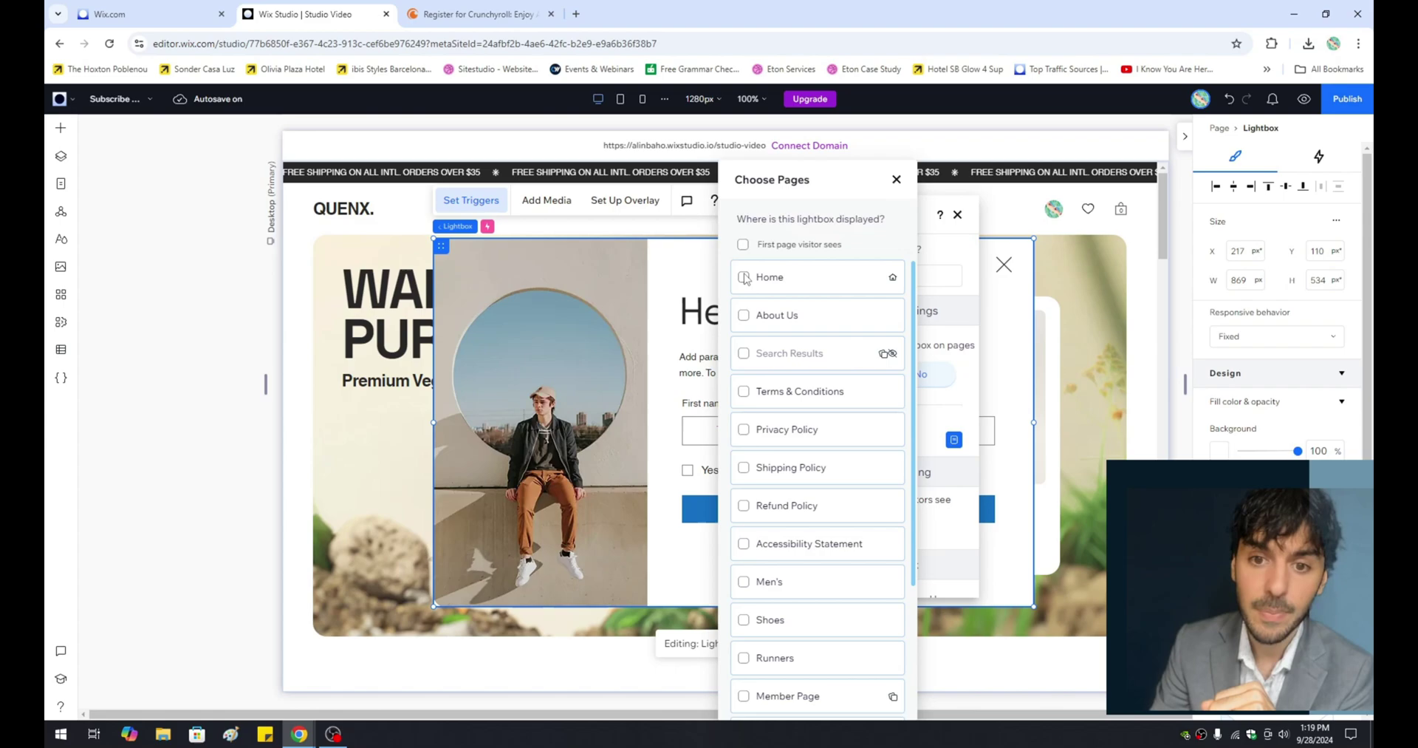
pyautogui.click(896, 180)
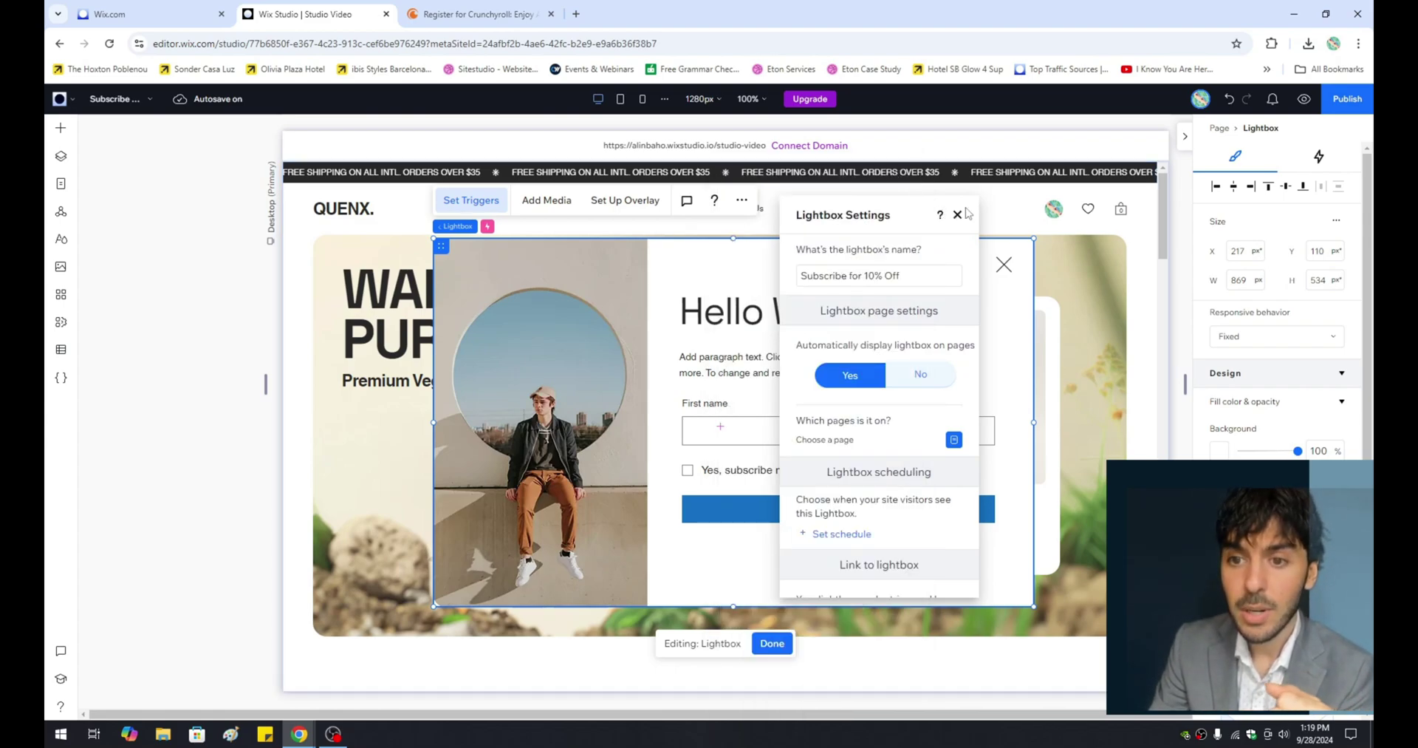
pyautogui.click(958, 214)
# Delete the Subscribe for 10% Off lightbox from the site's pages list
pyautogui.click(60, 183)
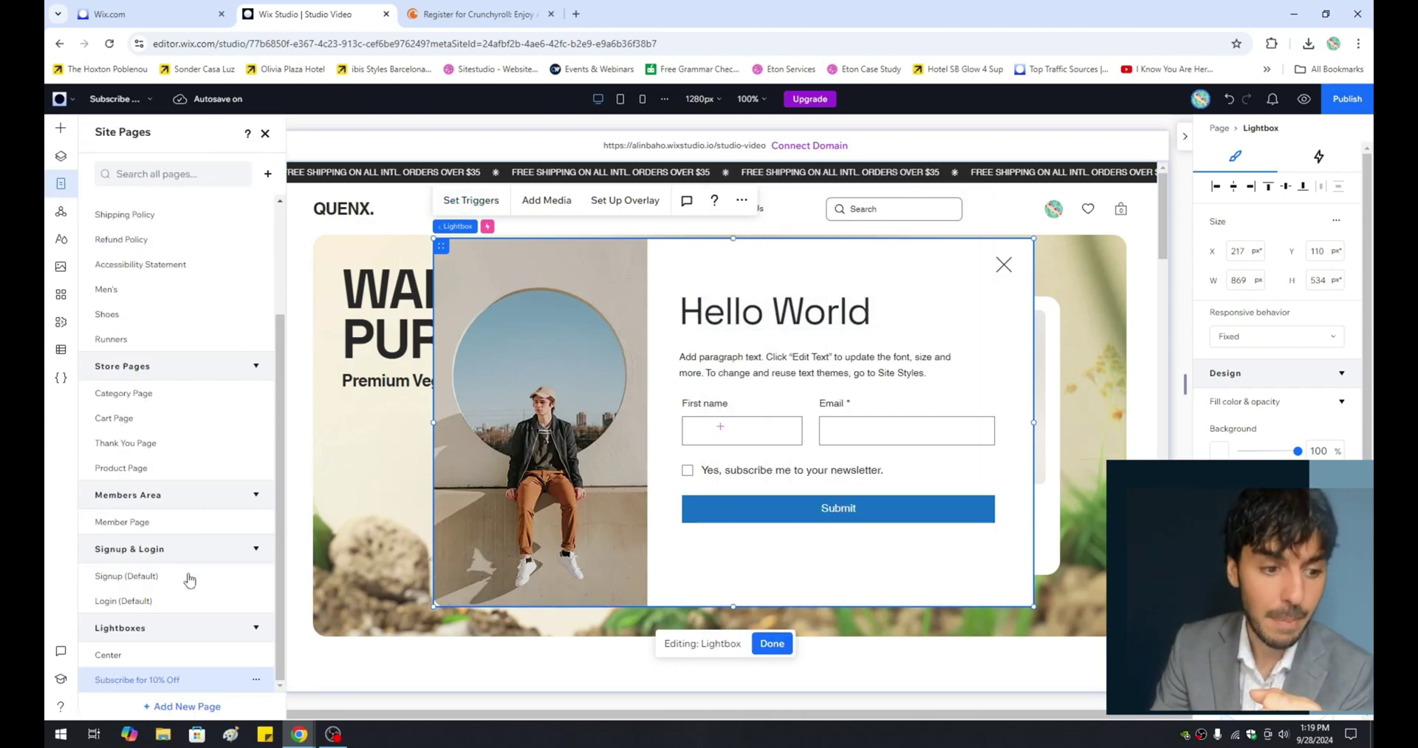
pyautogui.click(260, 679)
pyautogui.click(284, 674)
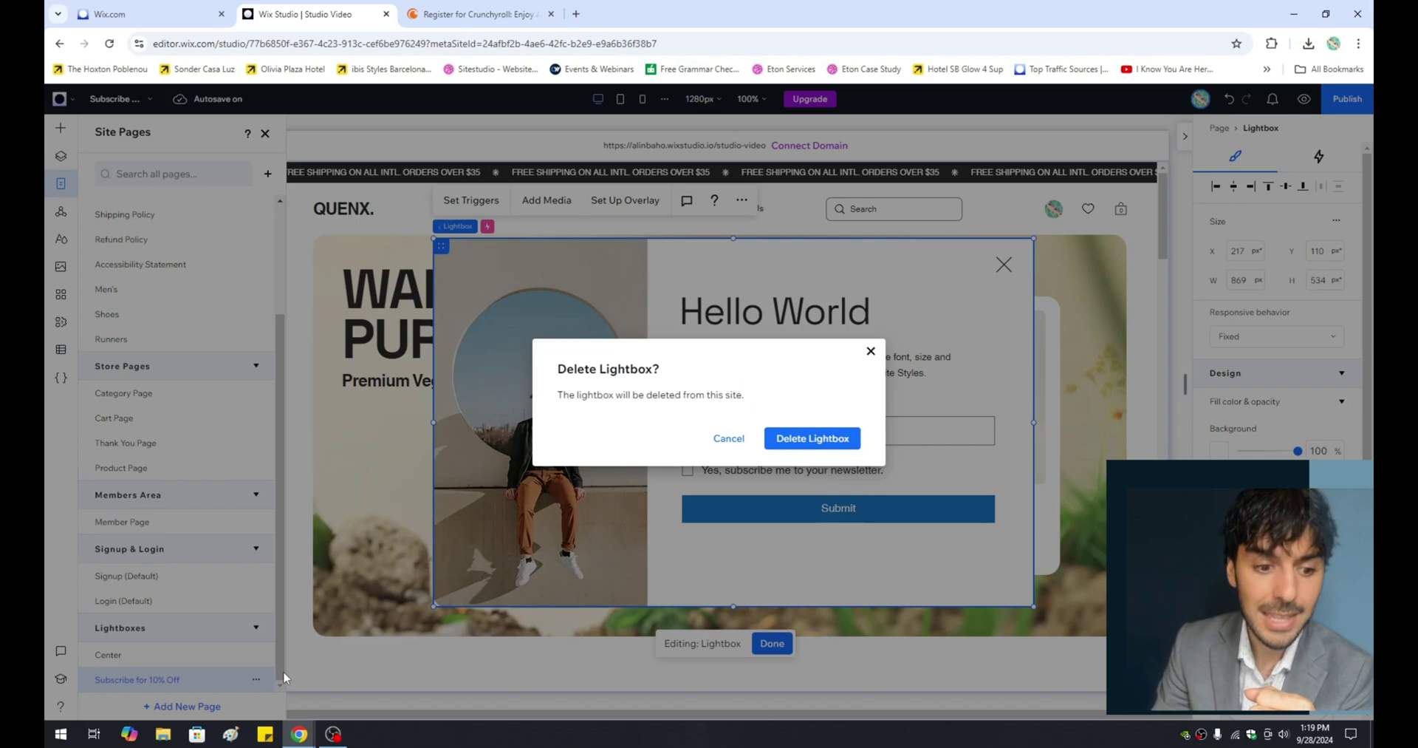
pyautogui.click(812, 438)
# Turn off automatic display for the Center lightbox in its display settings
pyautogui.click(139, 679)
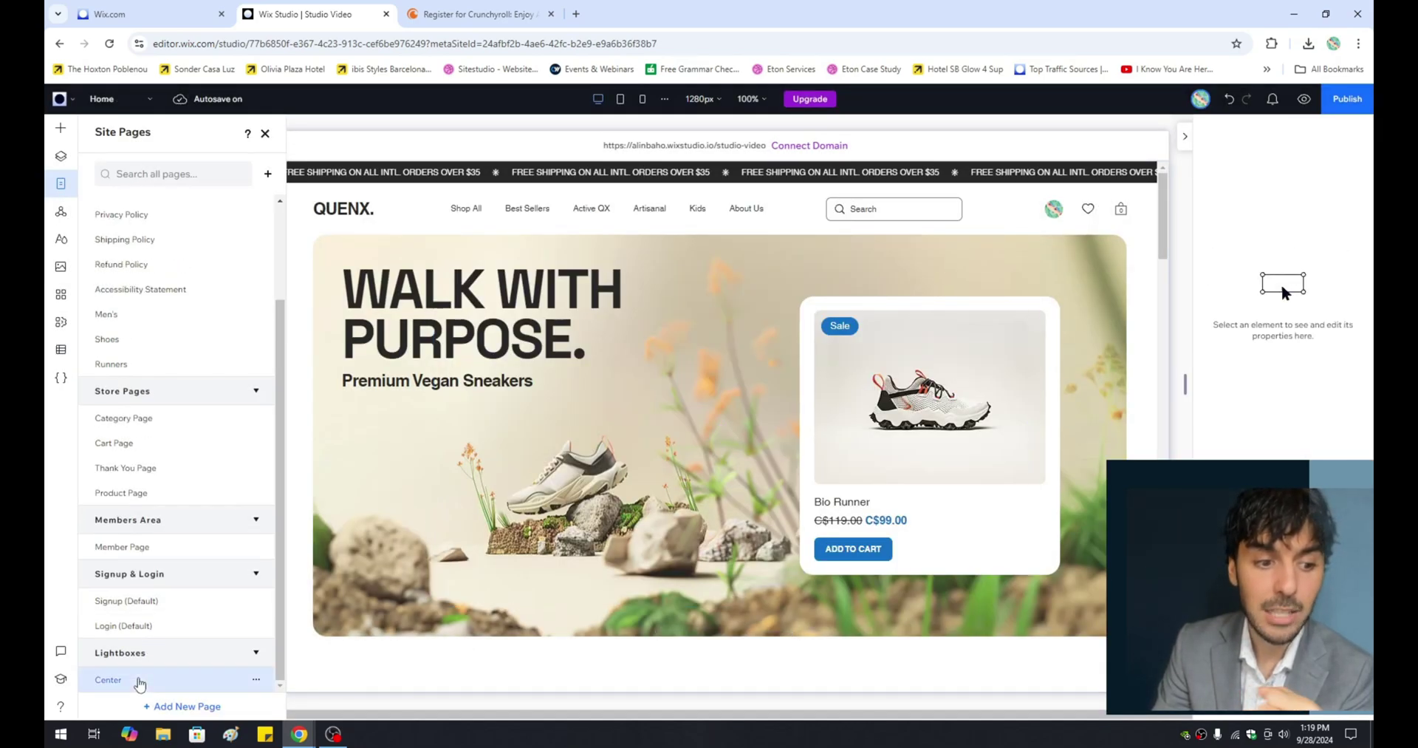
pyautogui.click(690, 282)
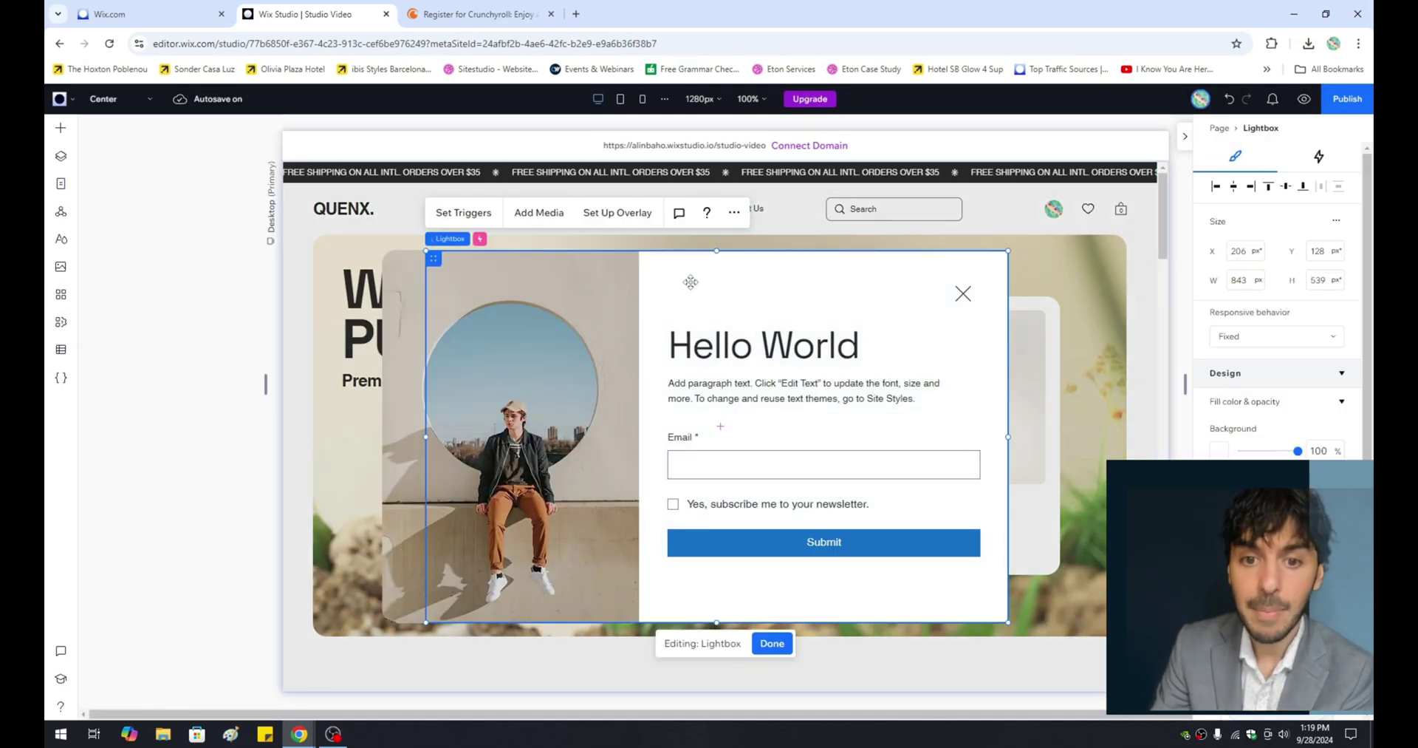
pyautogui.click(463, 213)
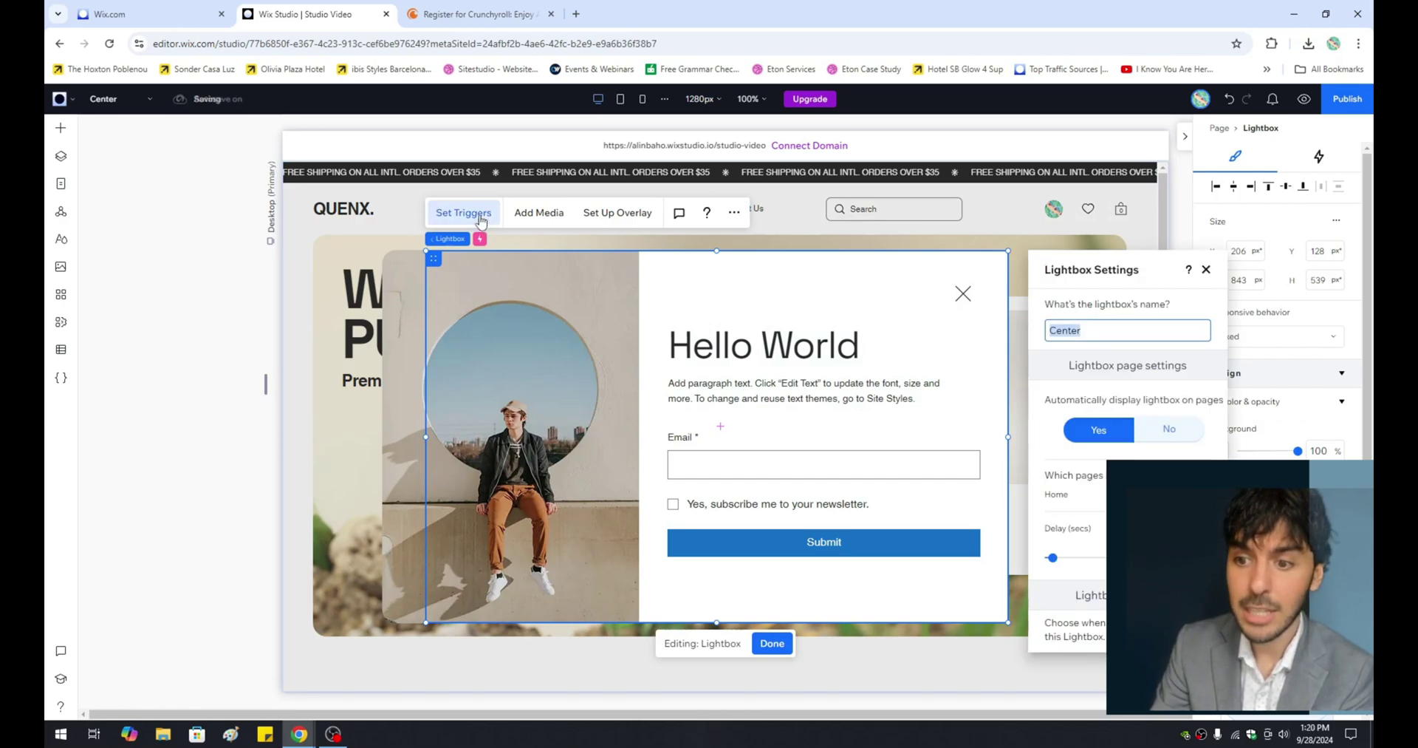
pyautogui.moveTo(1112, 272); pyautogui.dragTo(830, 226)
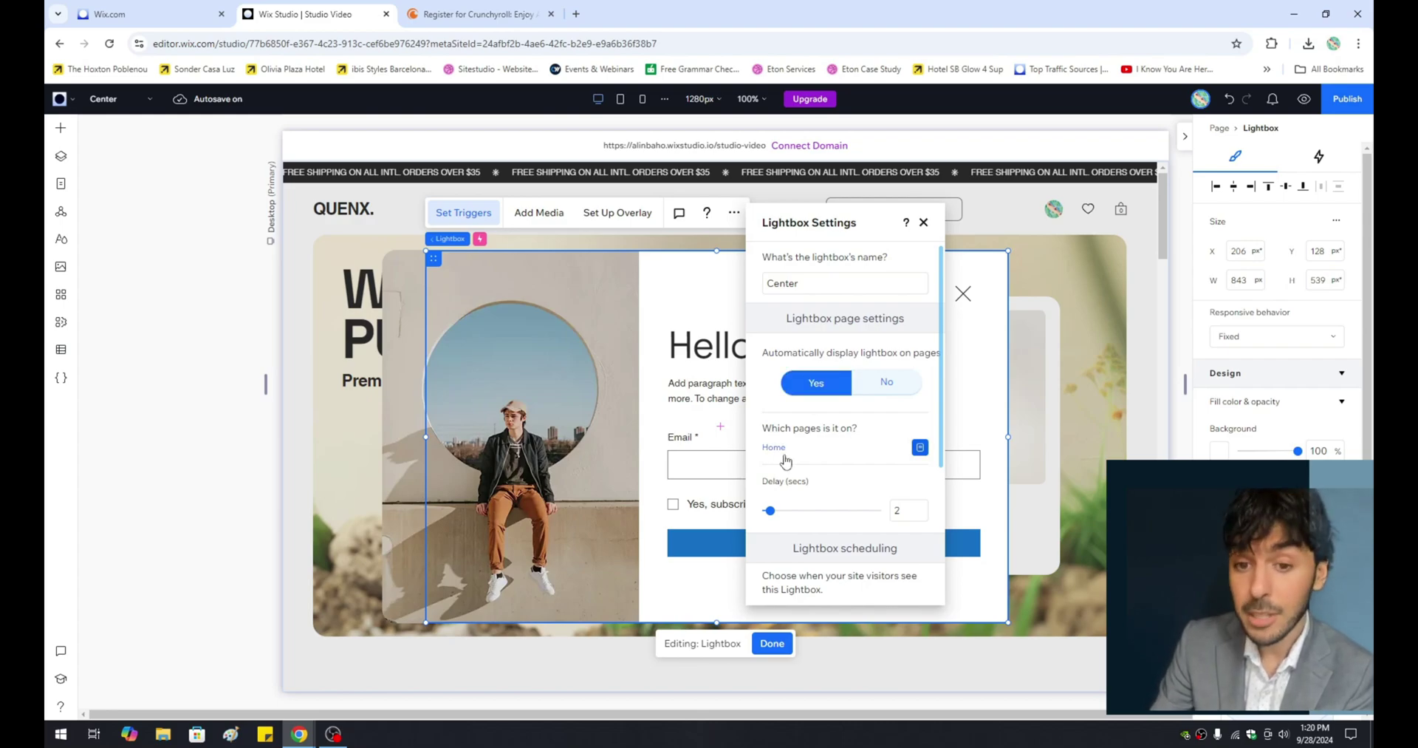
pyautogui.click(908, 511)
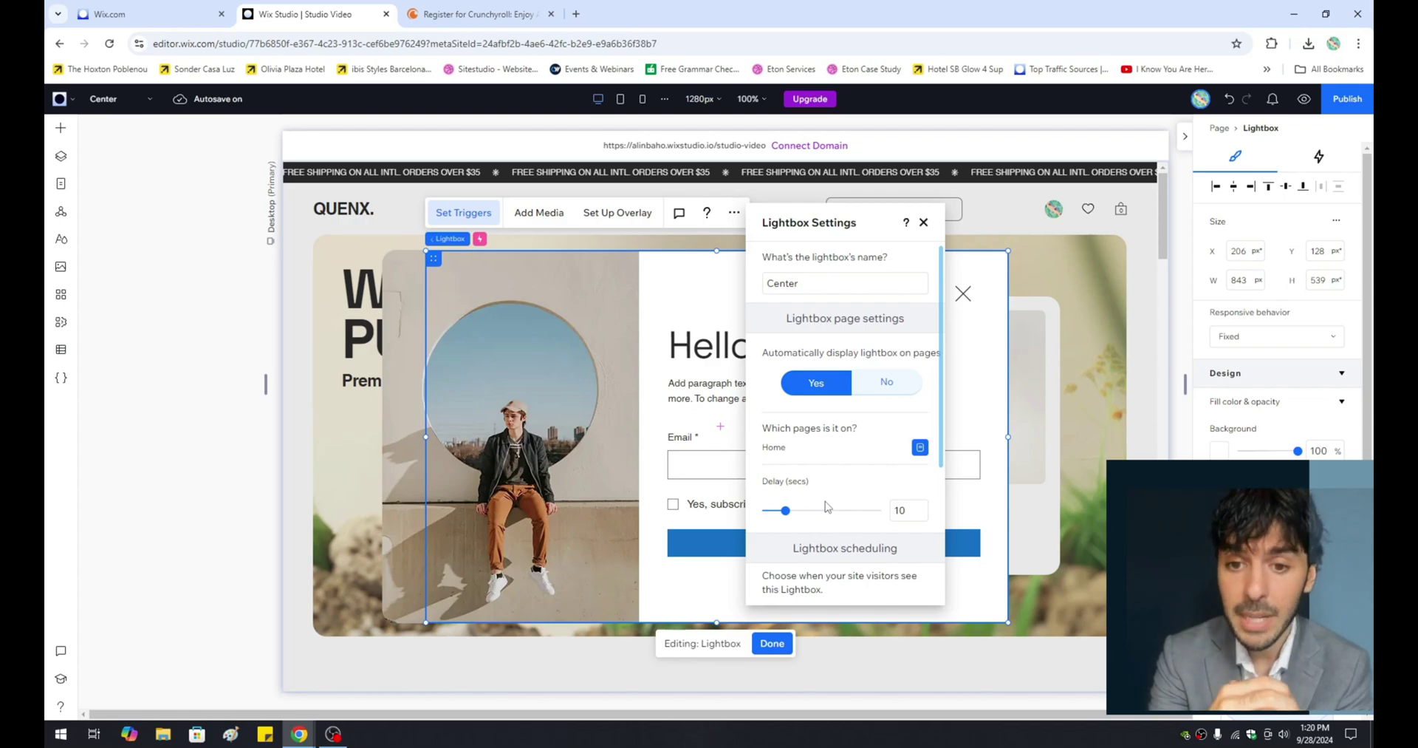
pyautogui.click(887, 382)
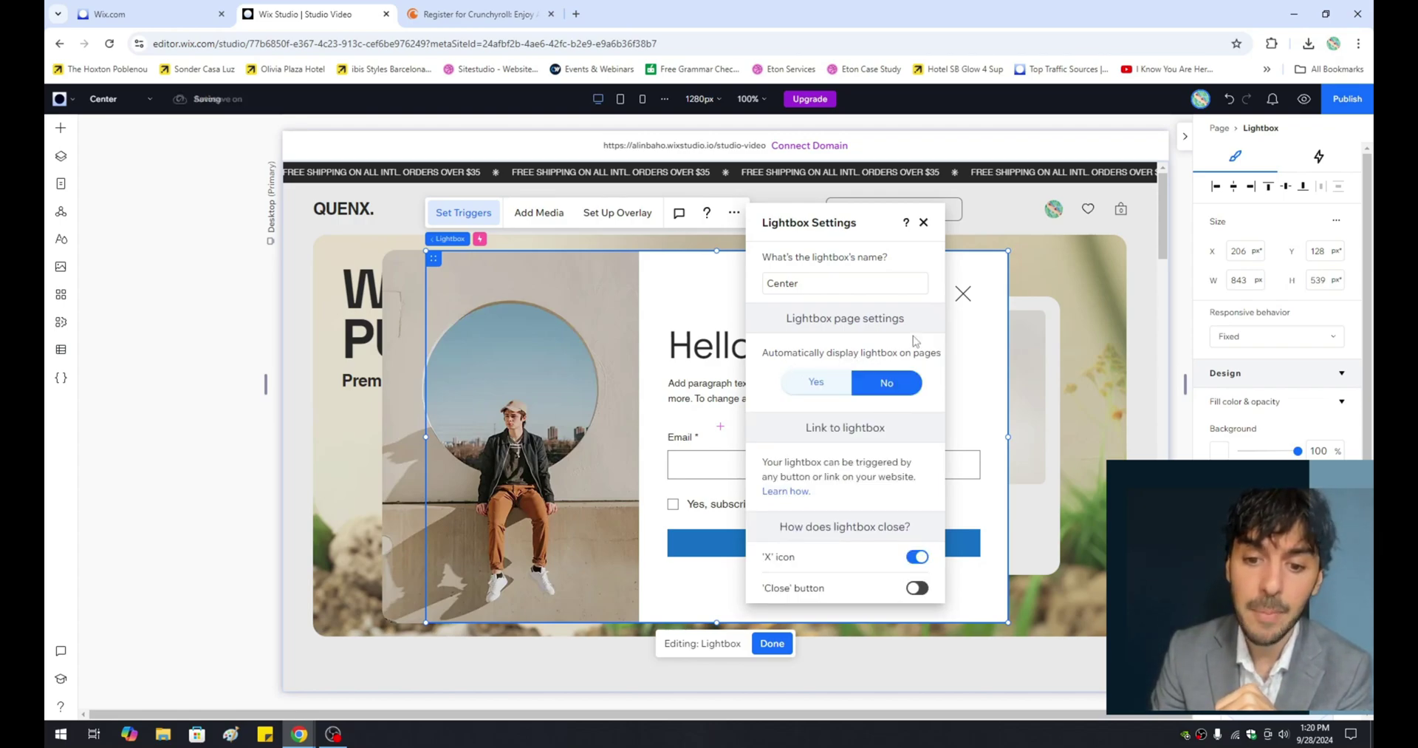
pyautogui.click(923, 223)
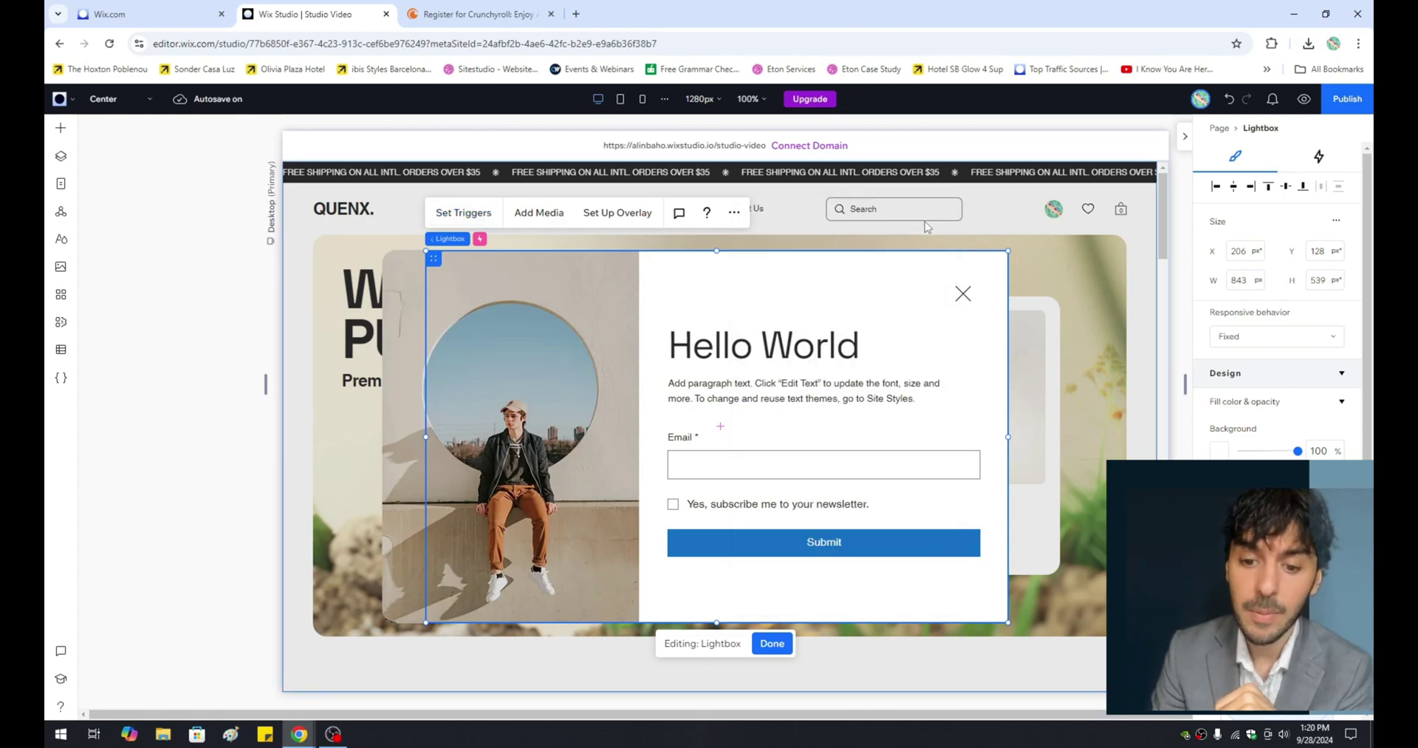
# Link the WALK WITH PURPOSE. heading to the Center lightbox and preview the site
pyautogui.click(770, 643)
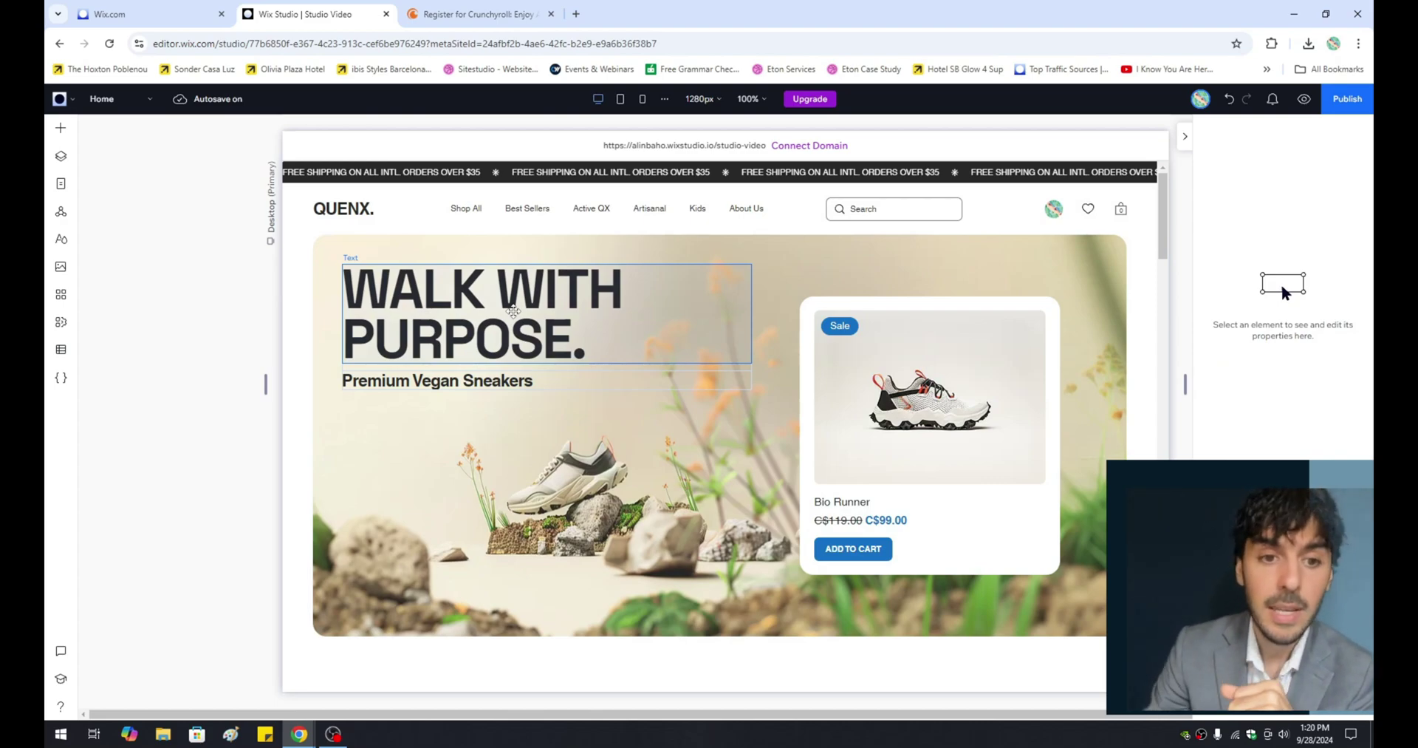
pyautogui.click(469, 302)
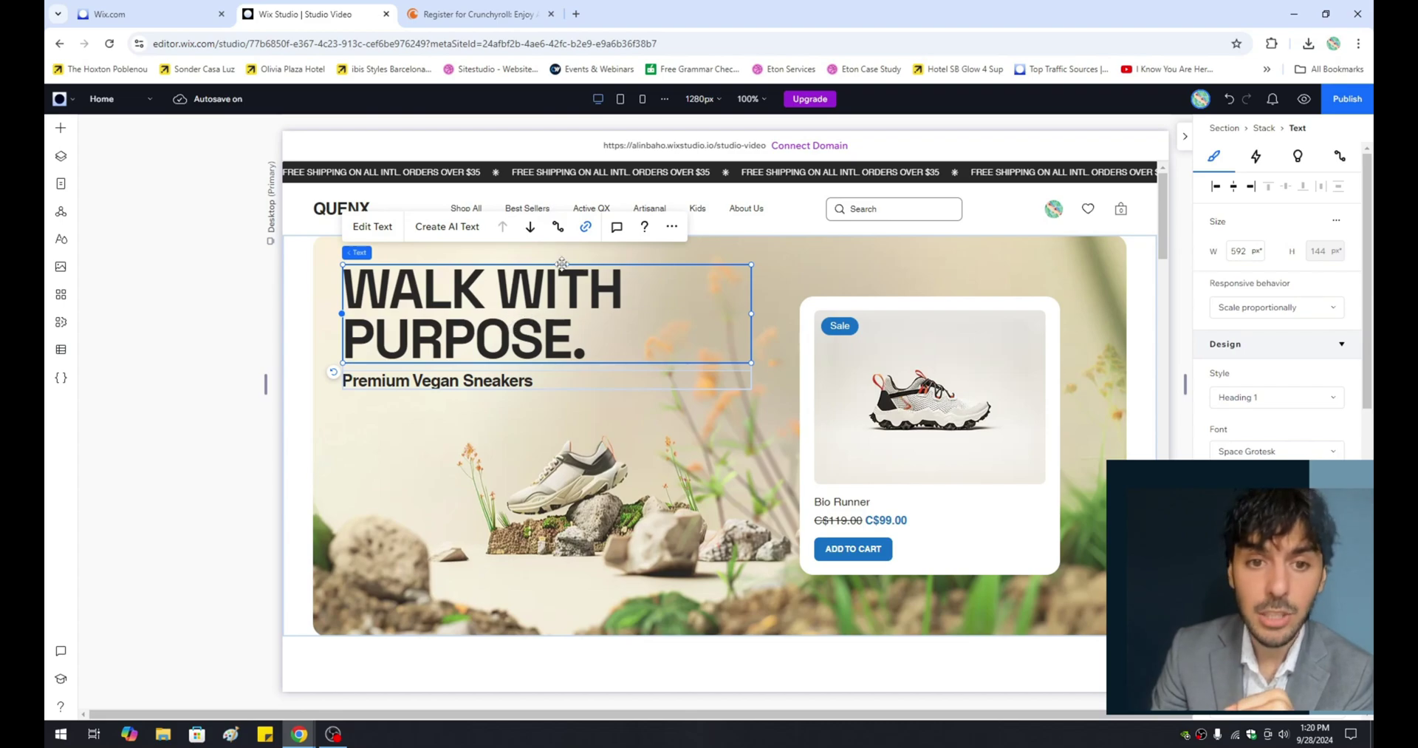
pyautogui.click(586, 228)
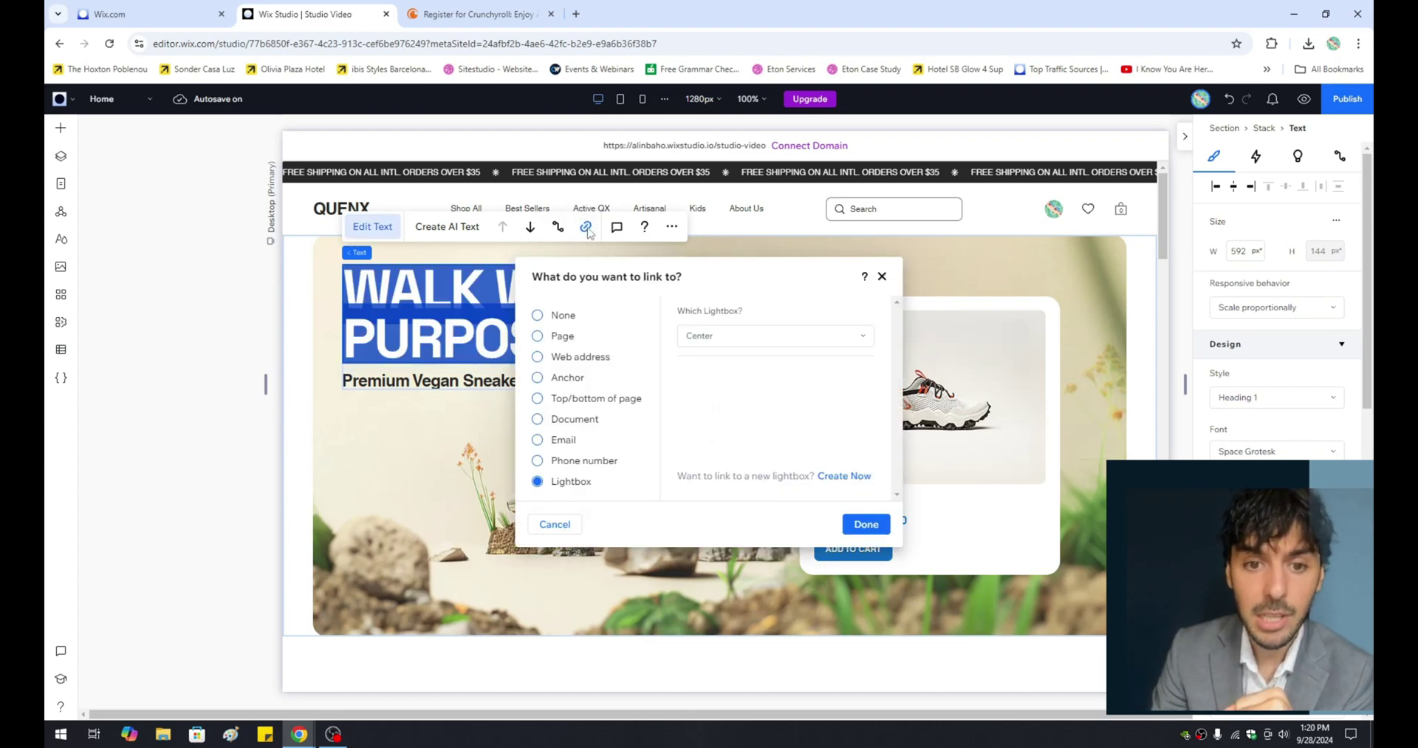
pyautogui.click(552, 316)
pyautogui.click(554, 336)
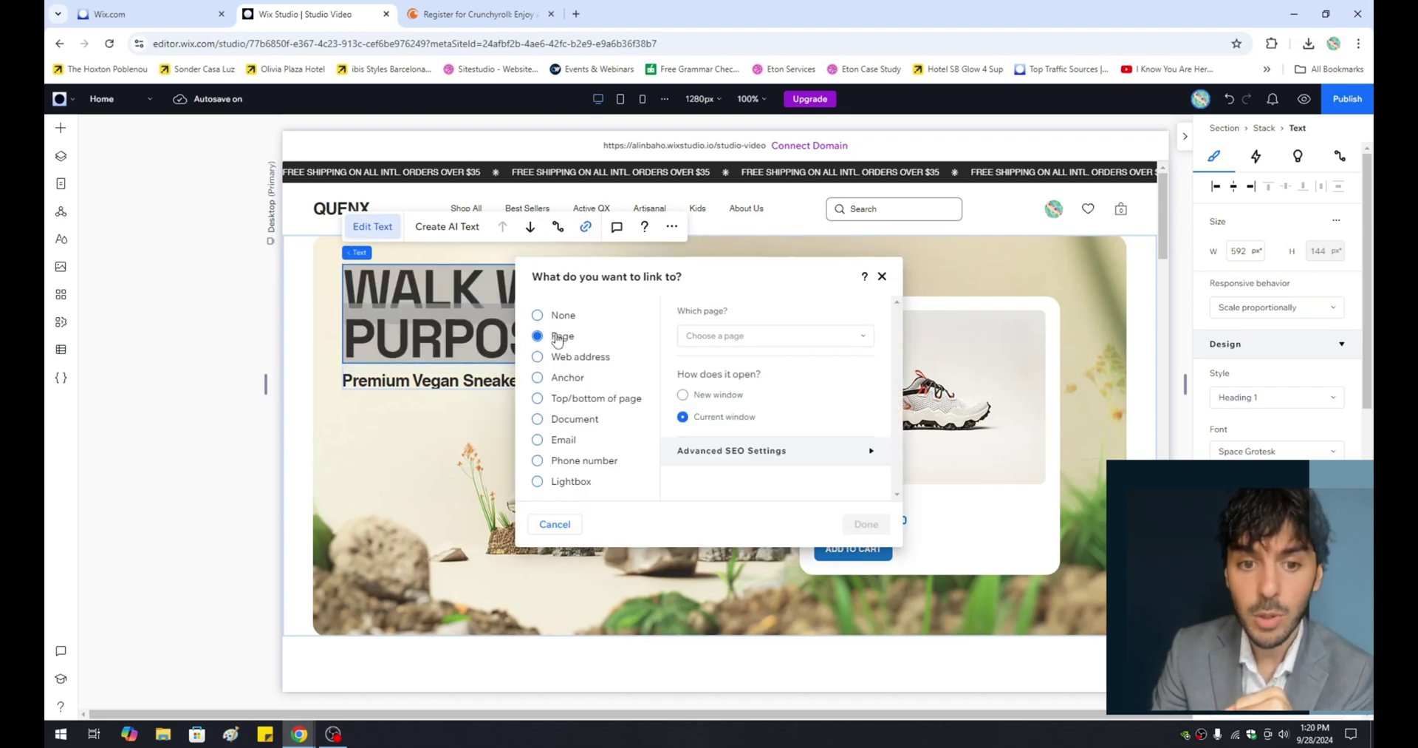
pyautogui.click(565, 486)
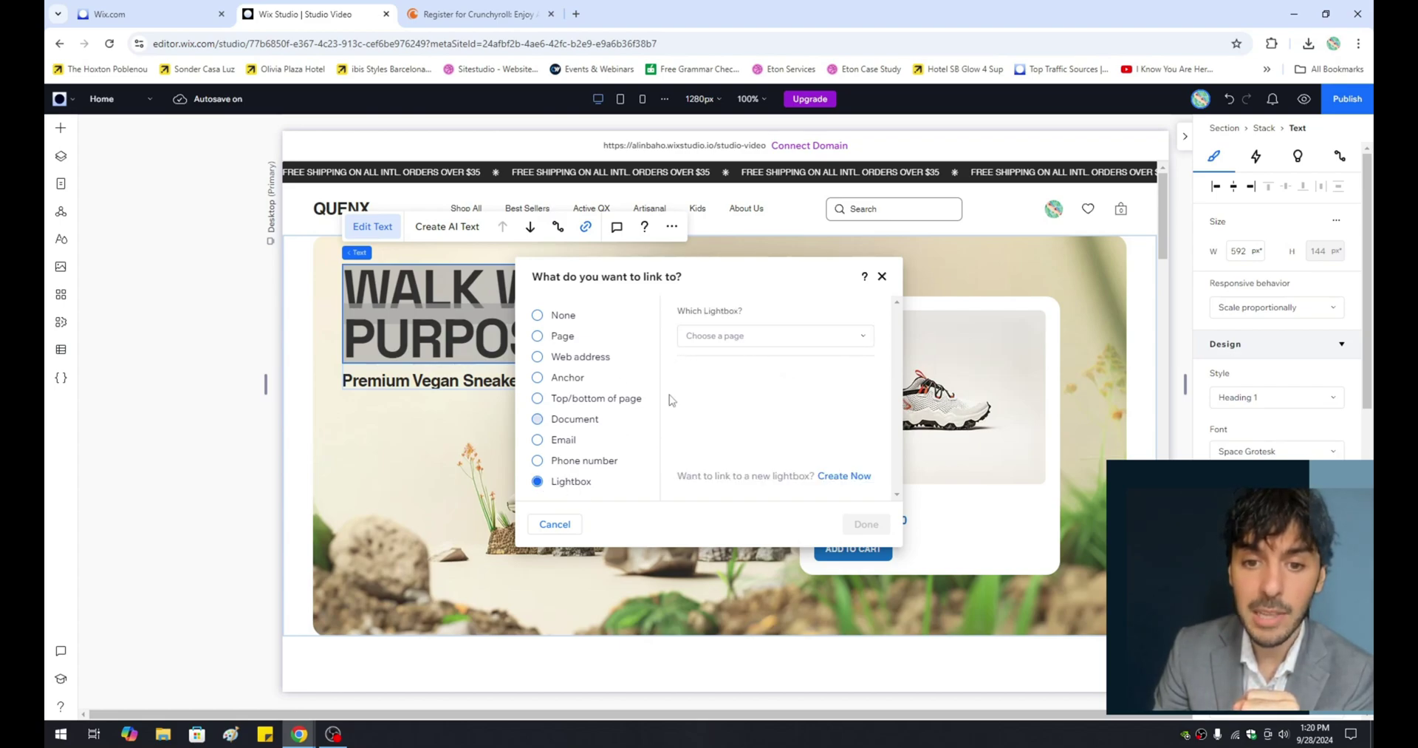
pyautogui.click(738, 336)
pyautogui.click(725, 390)
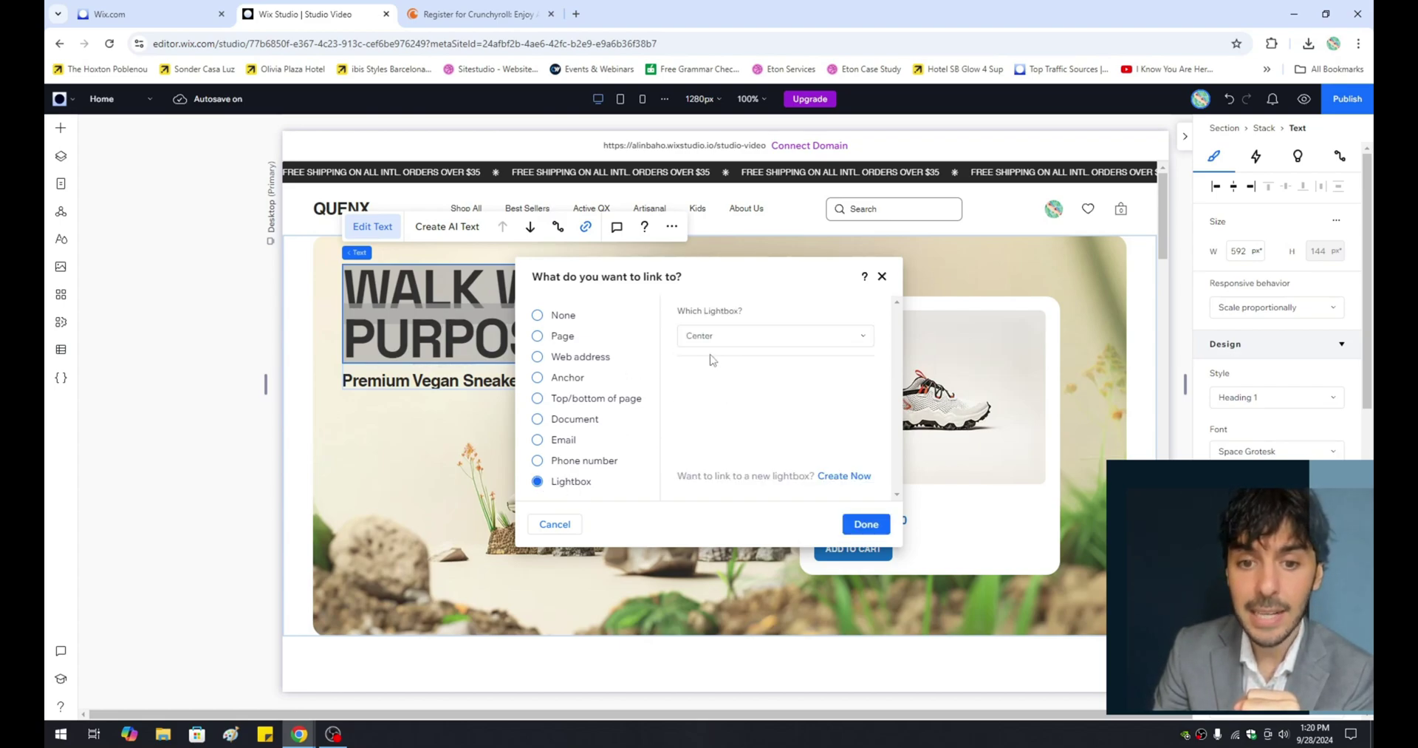
pyautogui.click(866, 523)
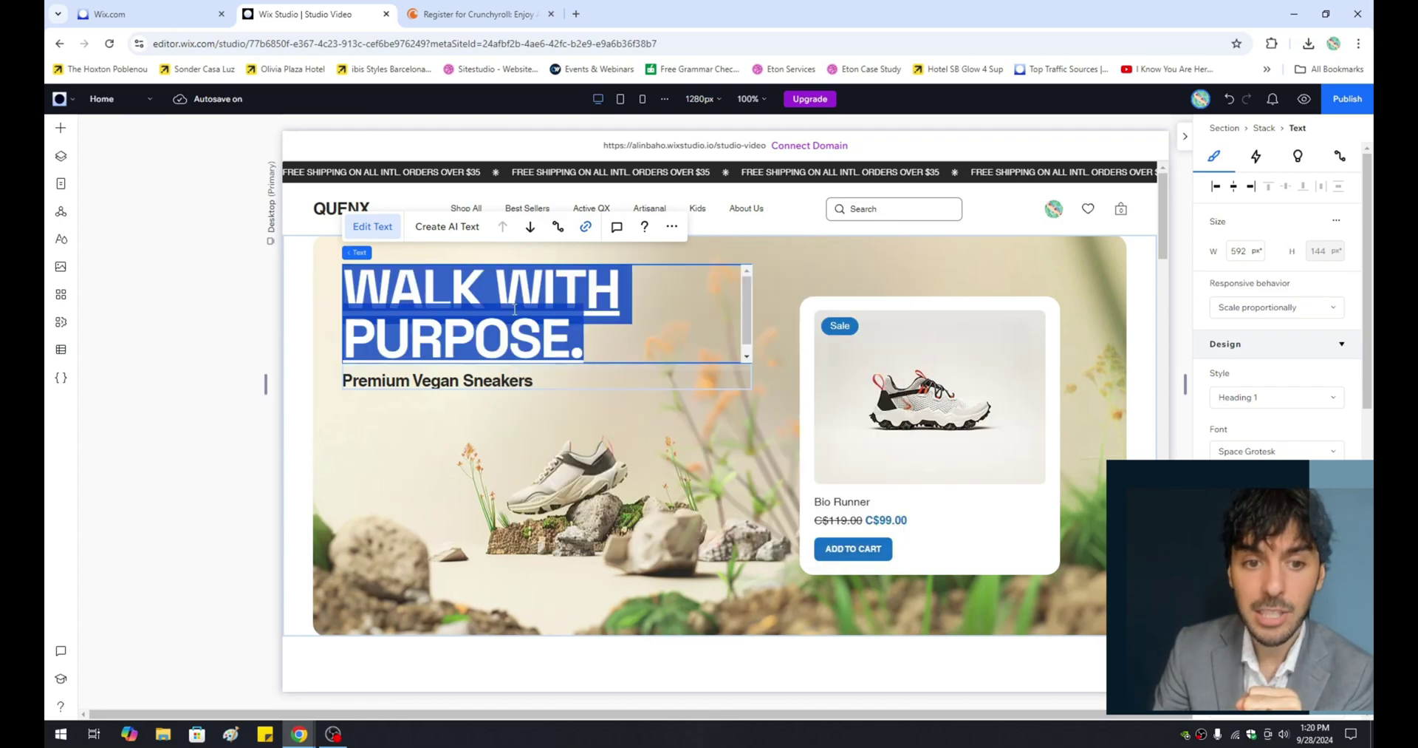
pyautogui.scroll(-4, 1283, 296)
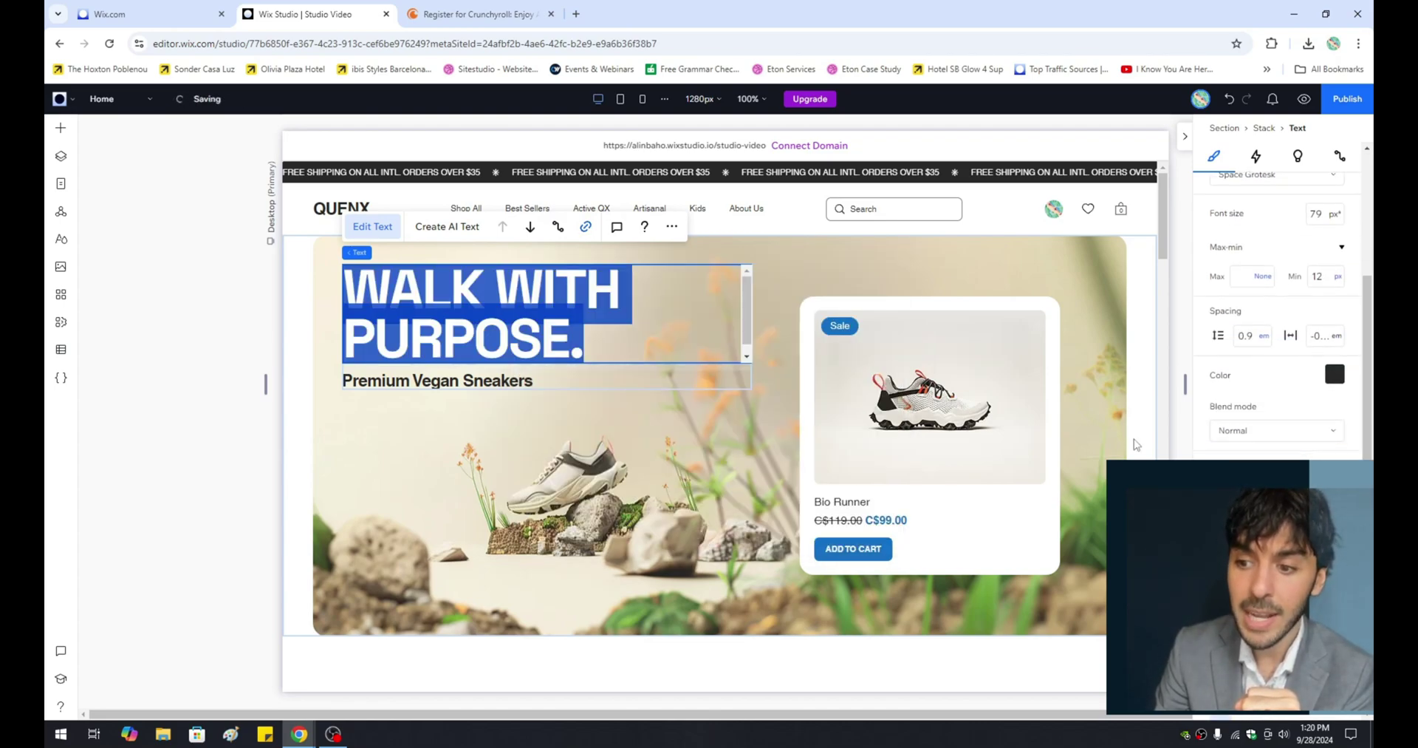
pyautogui.click(1308, 104)
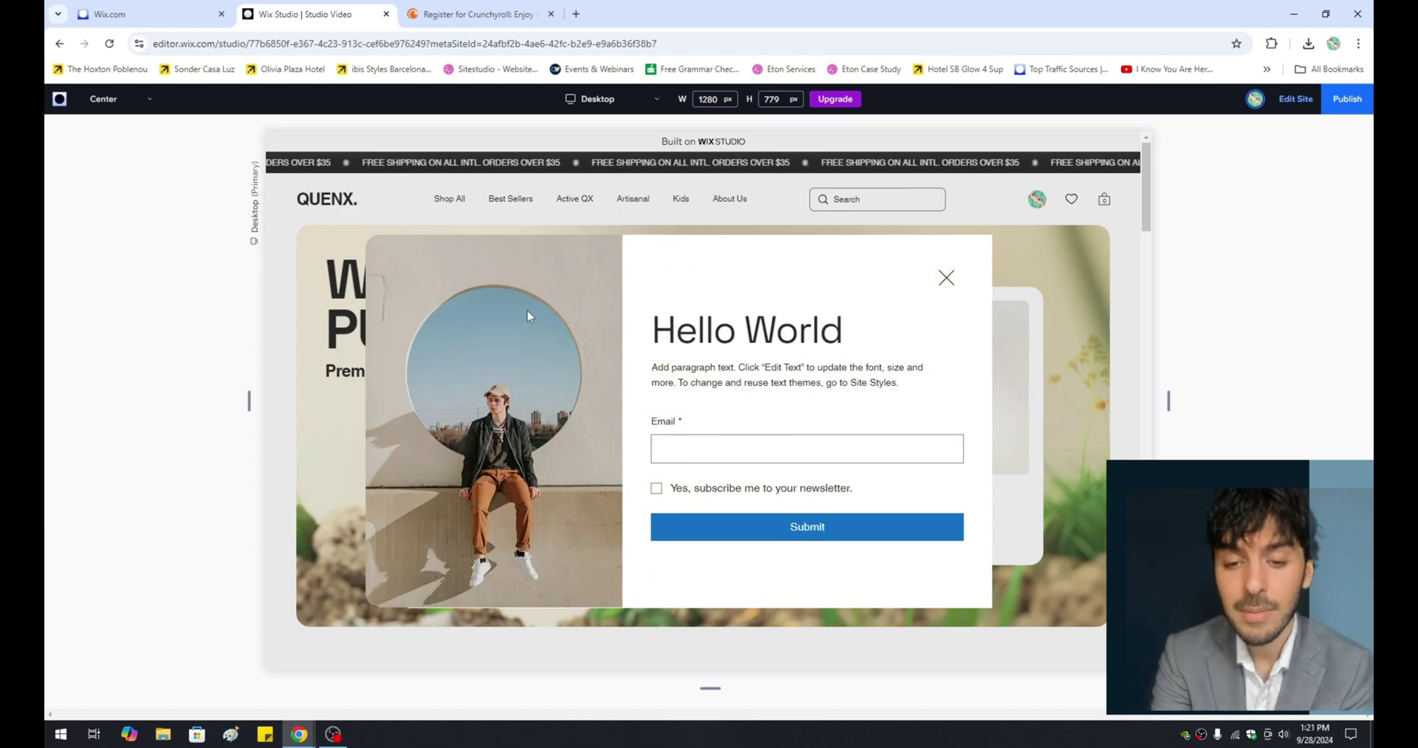
# Close the preview popup and return to editing the home page
pyautogui.click(946, 277)
pyautogui.click(1296, 99)
pyautogui.click(709, 330)
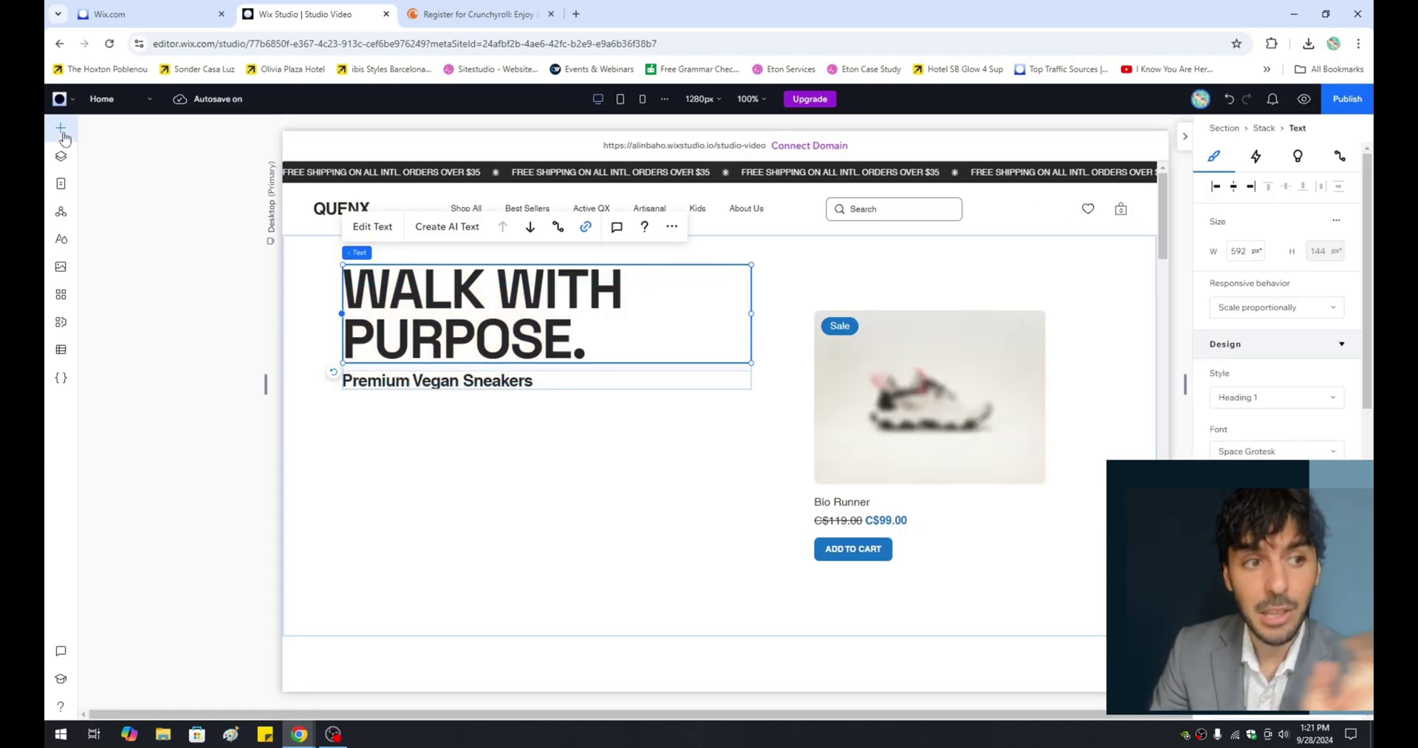
# Add a blank lightbox, widen it to 821 px, make it taller, and set backdrop opacity to 33%
pyautogui.click(62, 131)
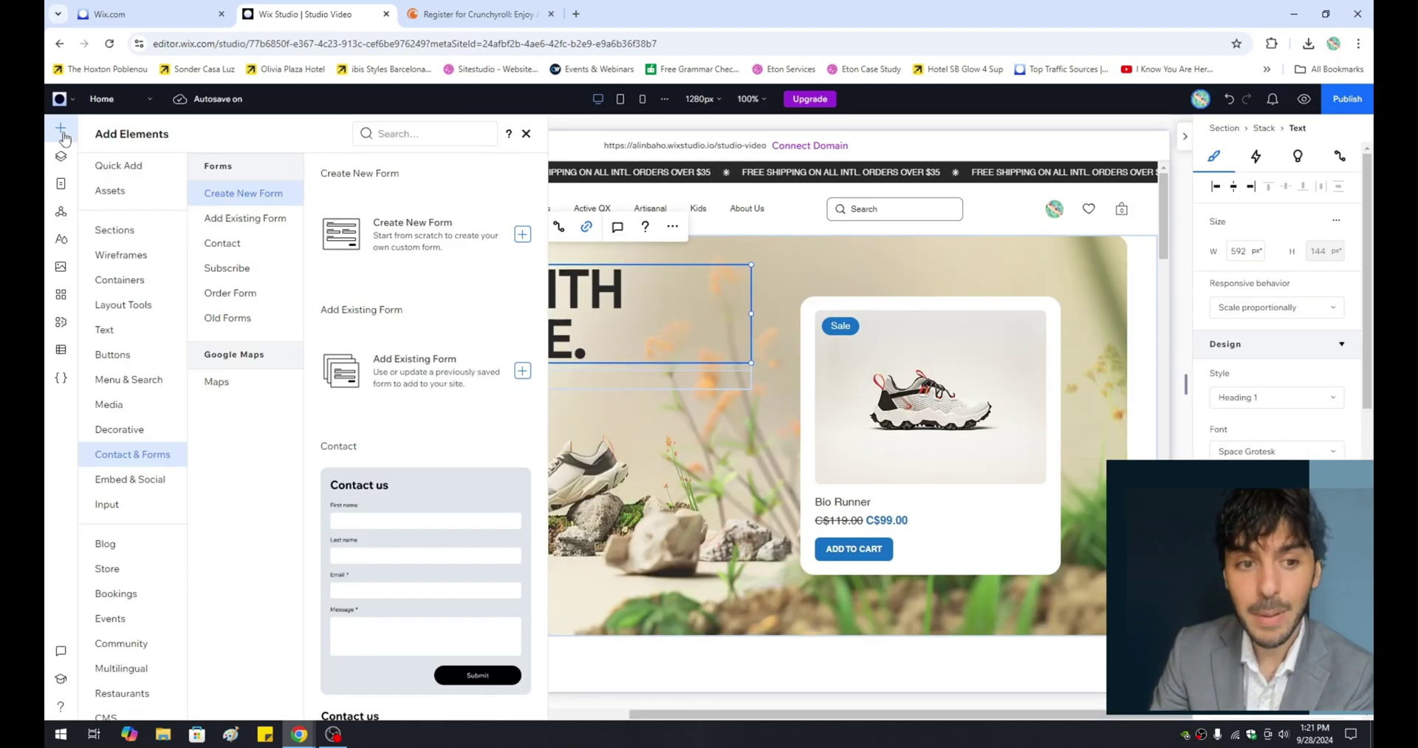
pyautogui.click(139, 312)
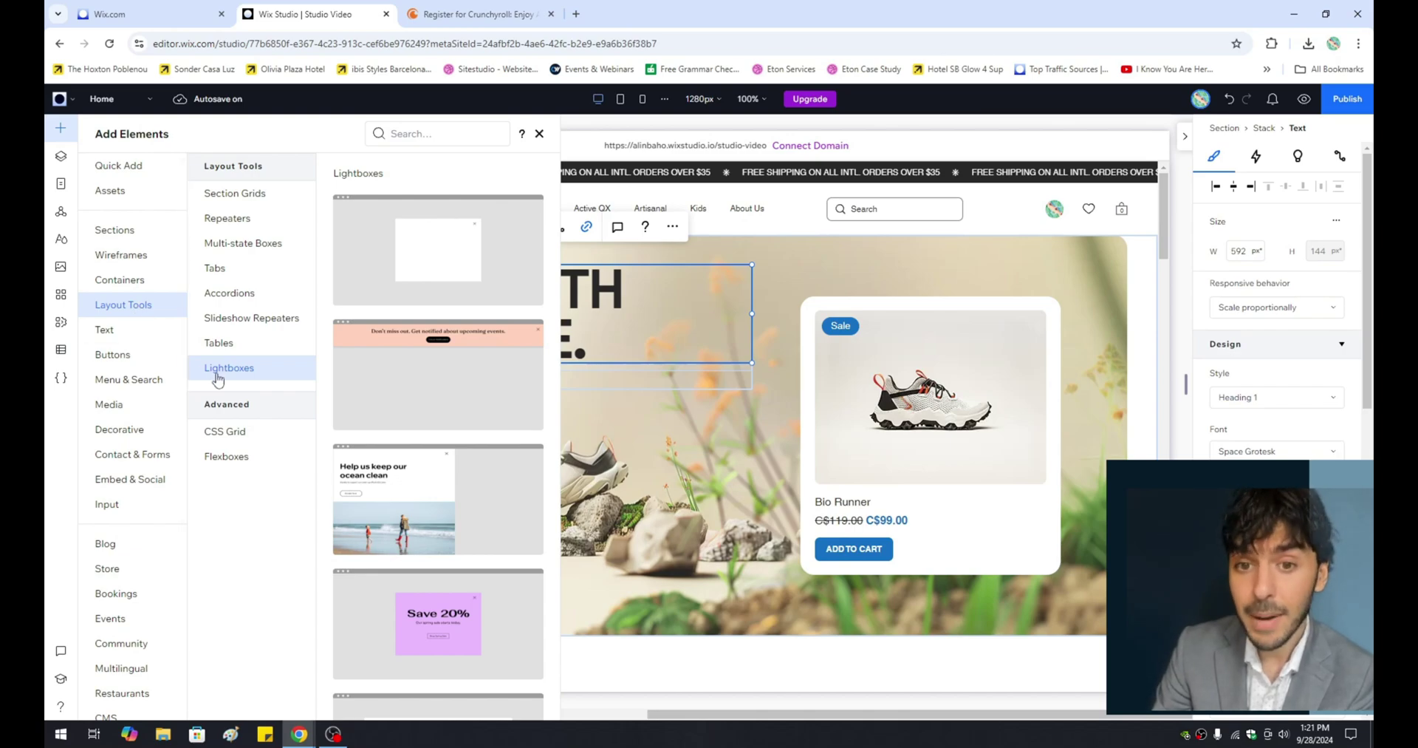
pyautogui.click(453, 251)
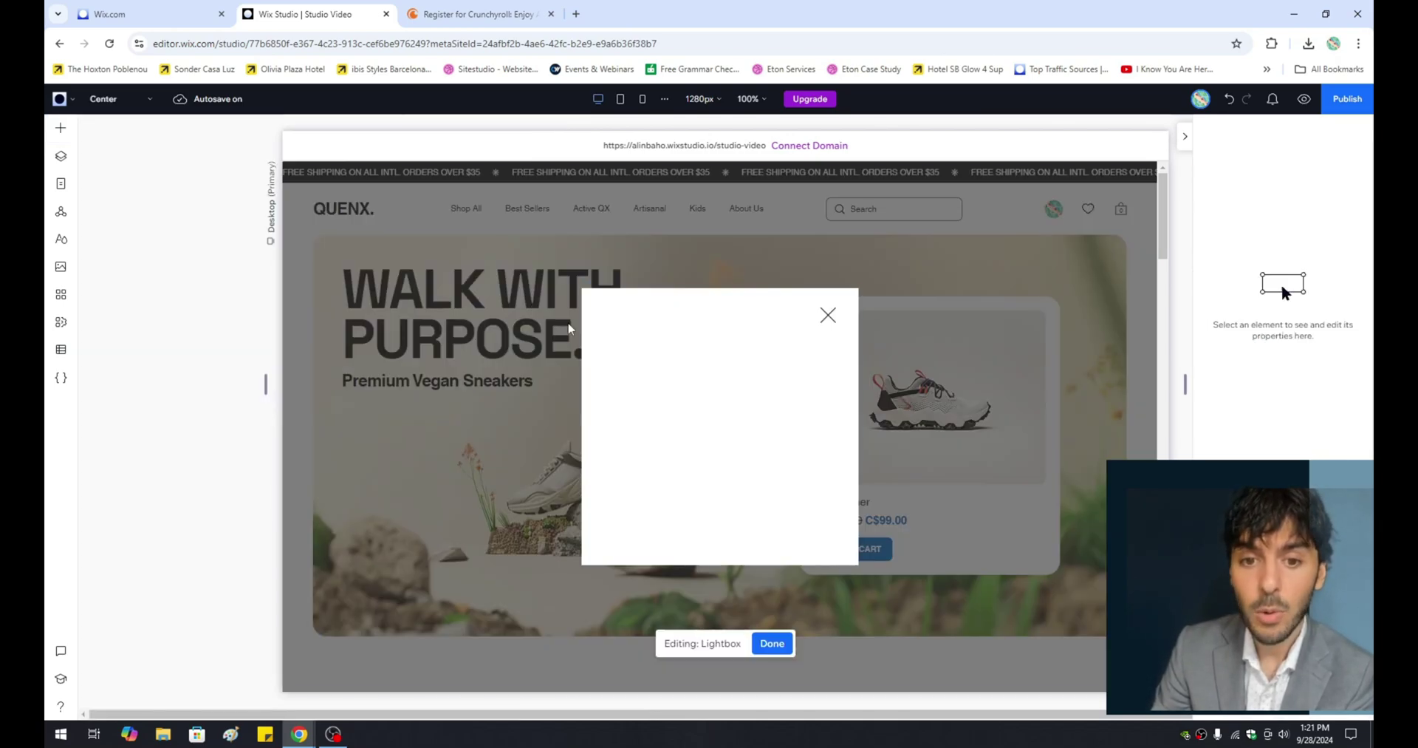
pyautogui.click(728, 357)
pyautogui.moveTo(857, 422); pyautogui.dragTo(1006, 417)
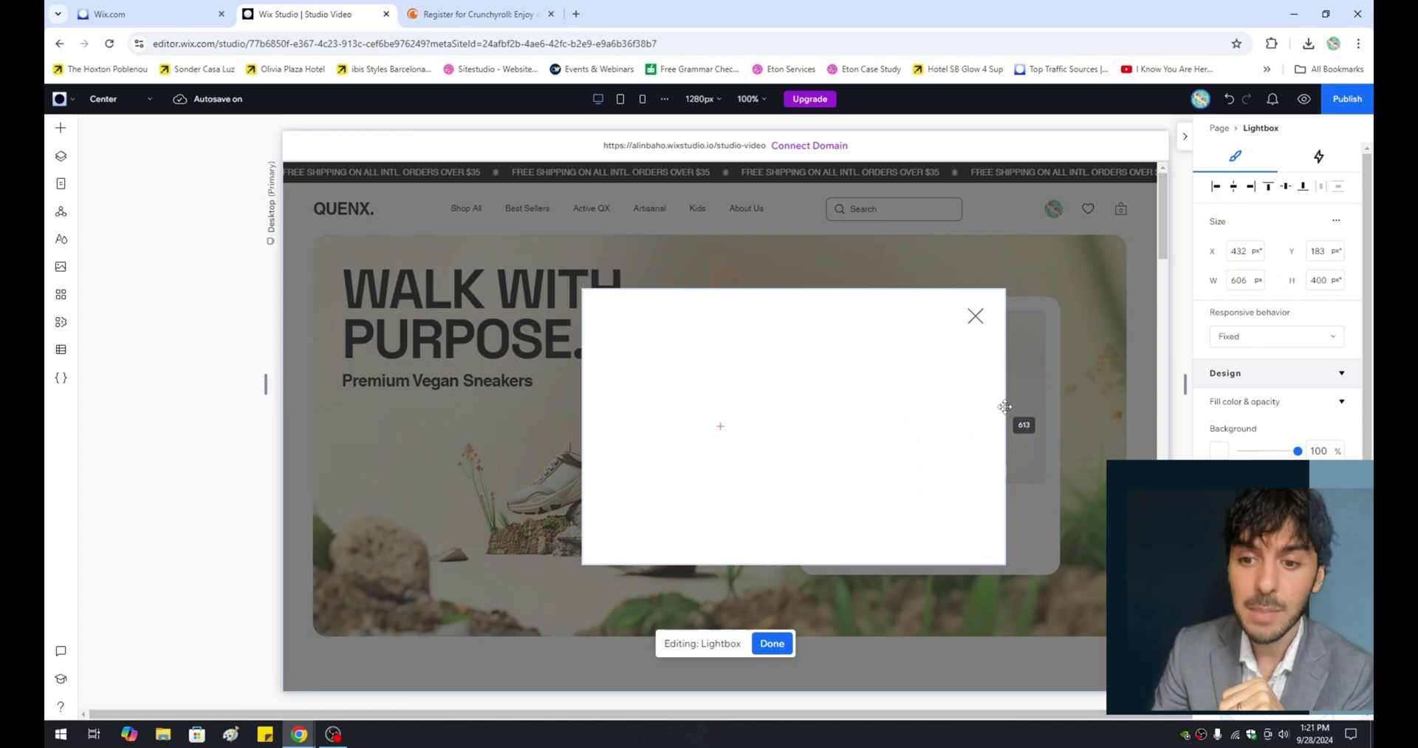
pyautogui.moveTo(582, 422); pyautogui.dragTo(439, 440)
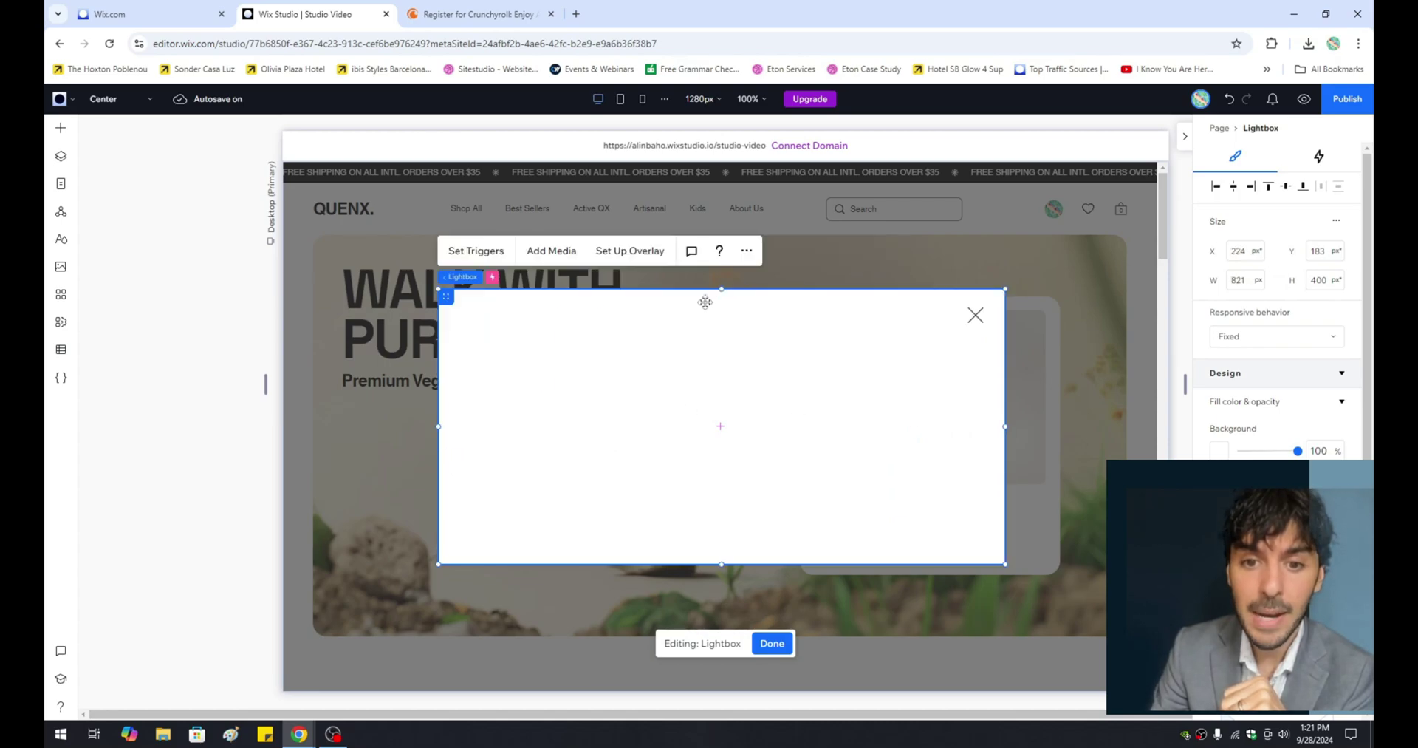
pyautogui.moveTo(717, 287); pyautogui.dragTo(719, 216)
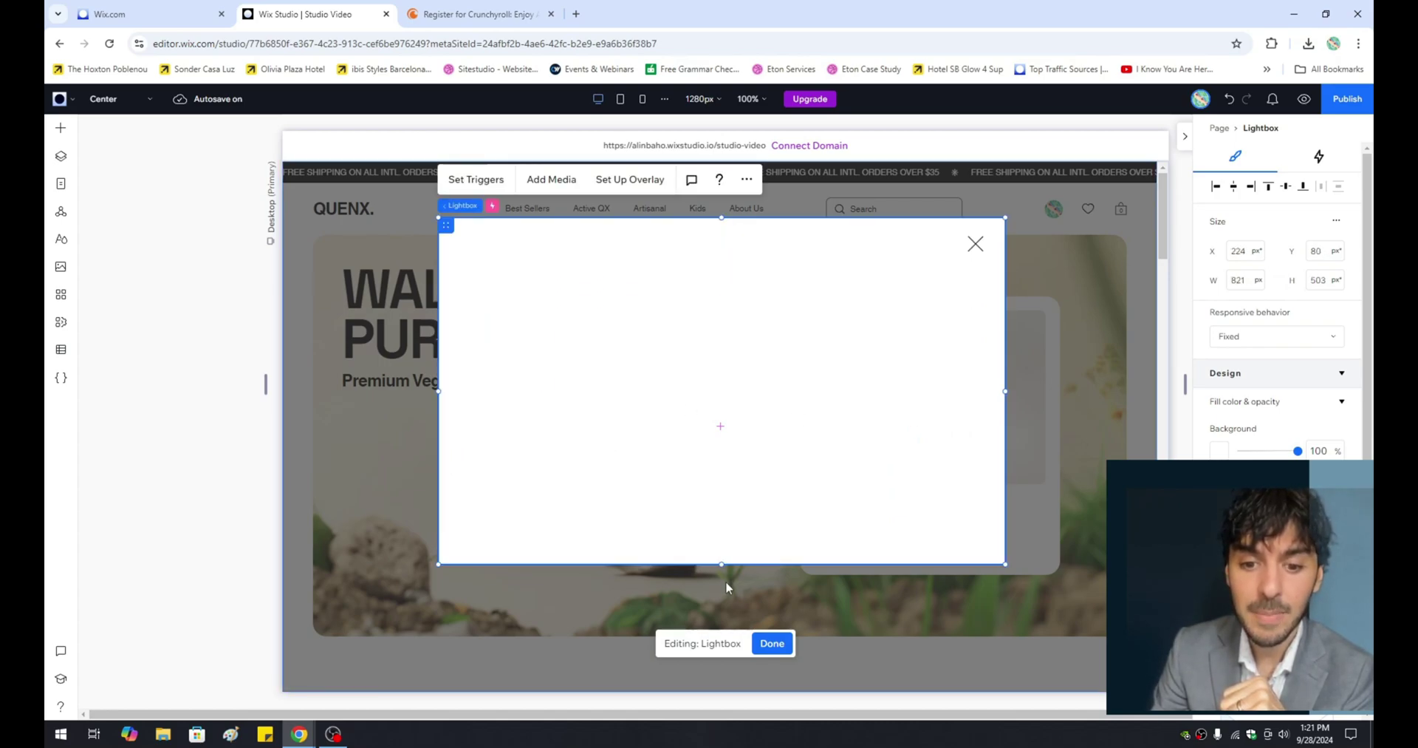
pyautogui.moveTo(722, 564); pyautogui.dragTo(721, 613)
pyautogui.click(1066, 344)
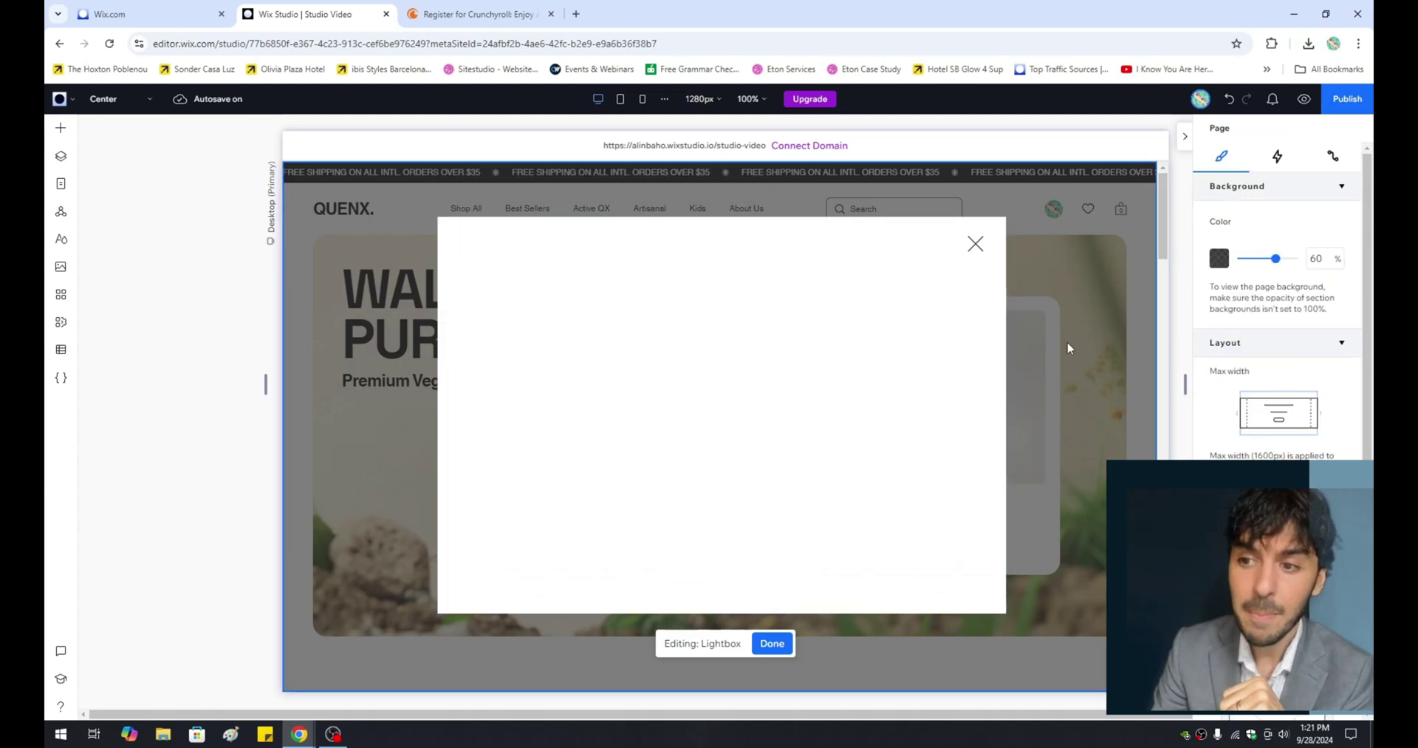
pyautogui.moveTo(1276, 259); pyautogui.dragTo(1261, 260)
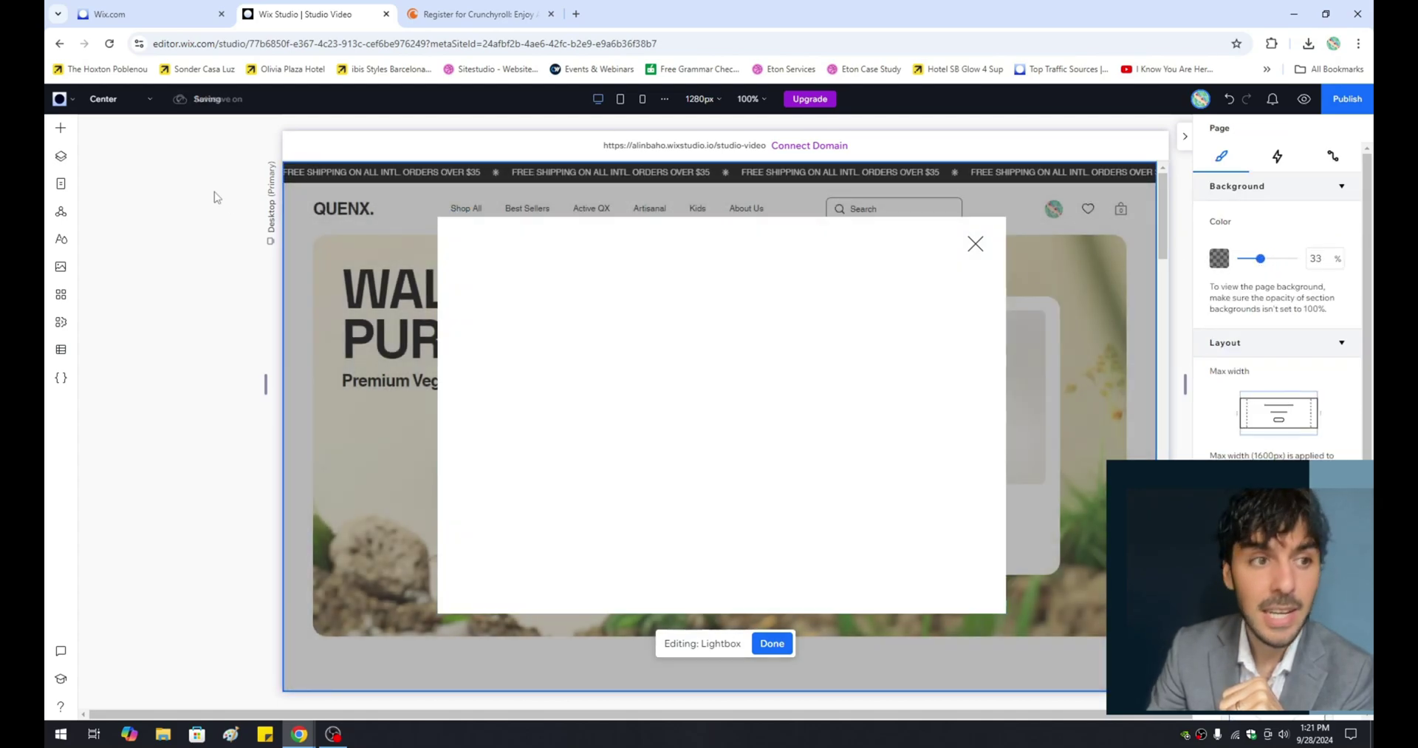
# Browse the Add Elements catalogue, then exit lightbox editing back to the home page
pyautogui.click(62, 130)
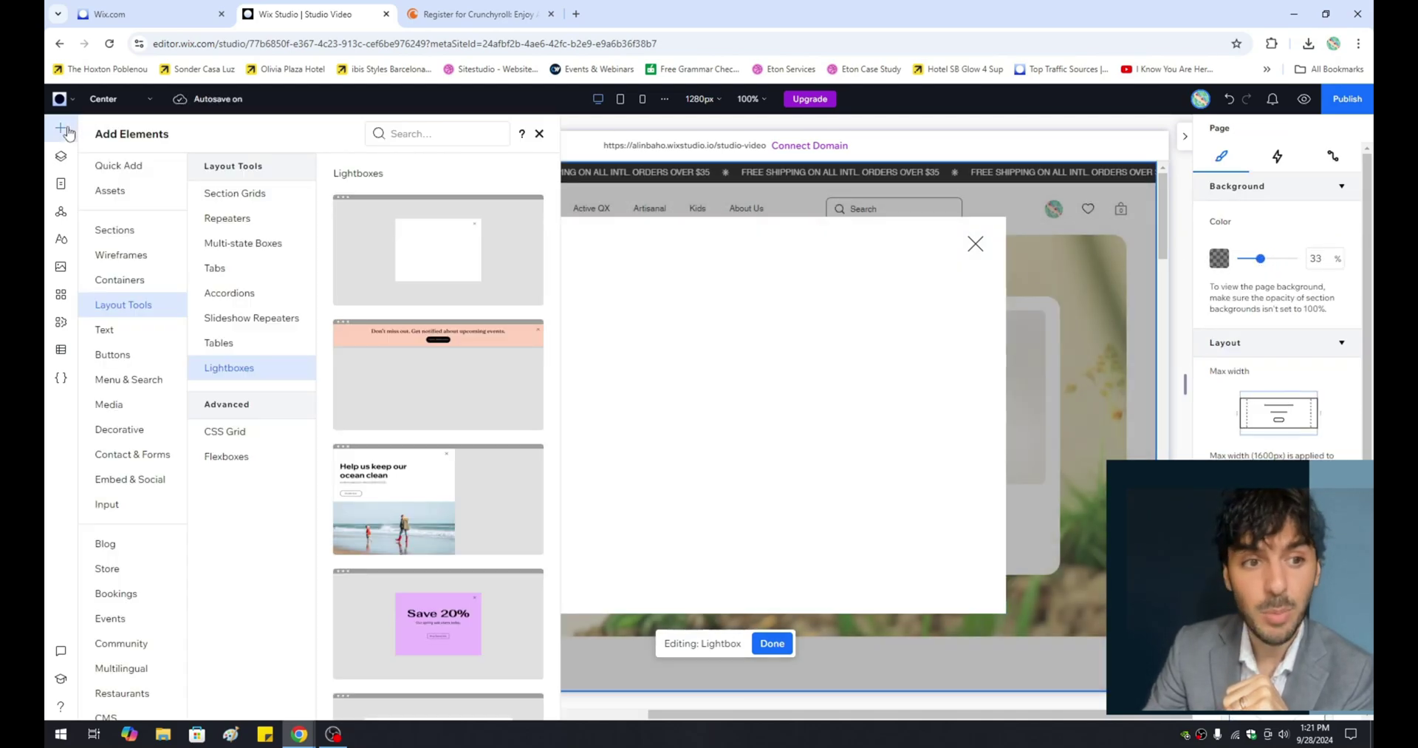
pyautogui.click(122, 162)
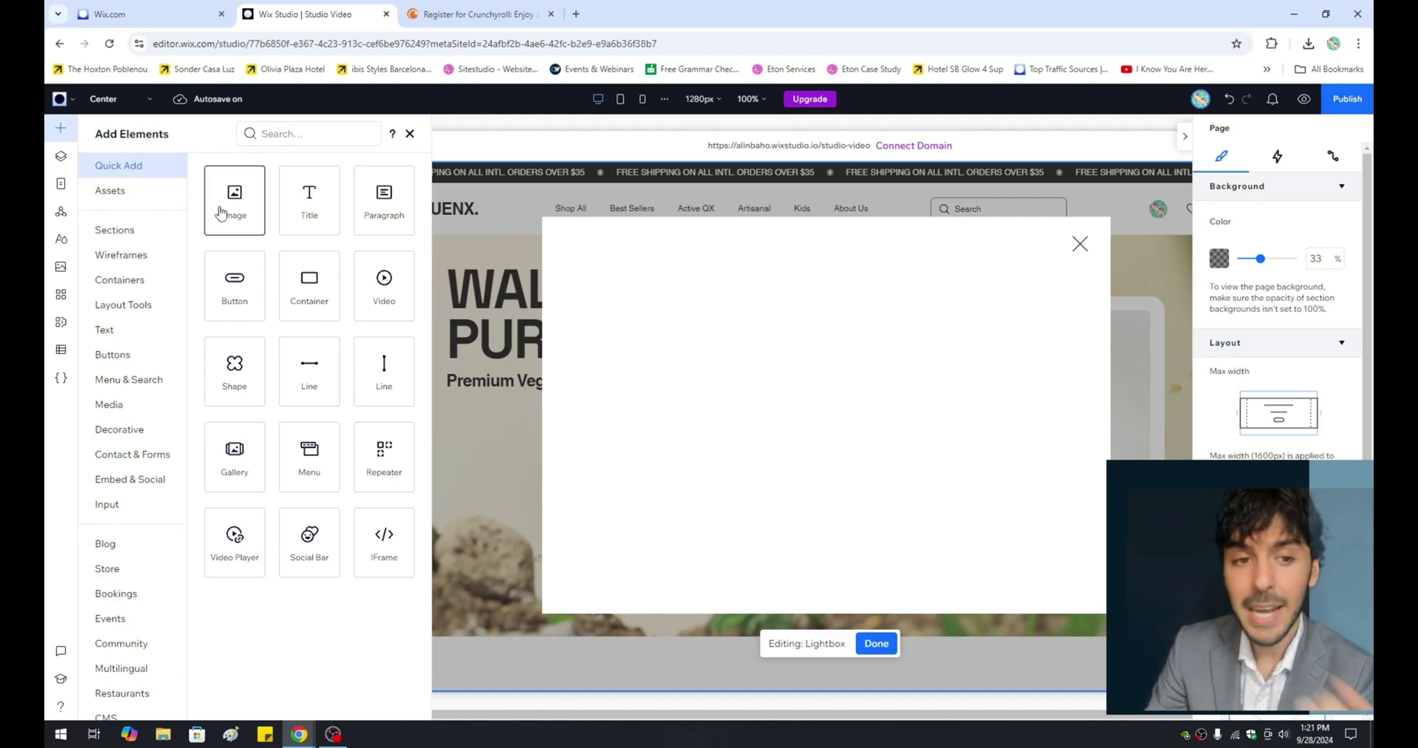
pyautogui.click(130, 379)
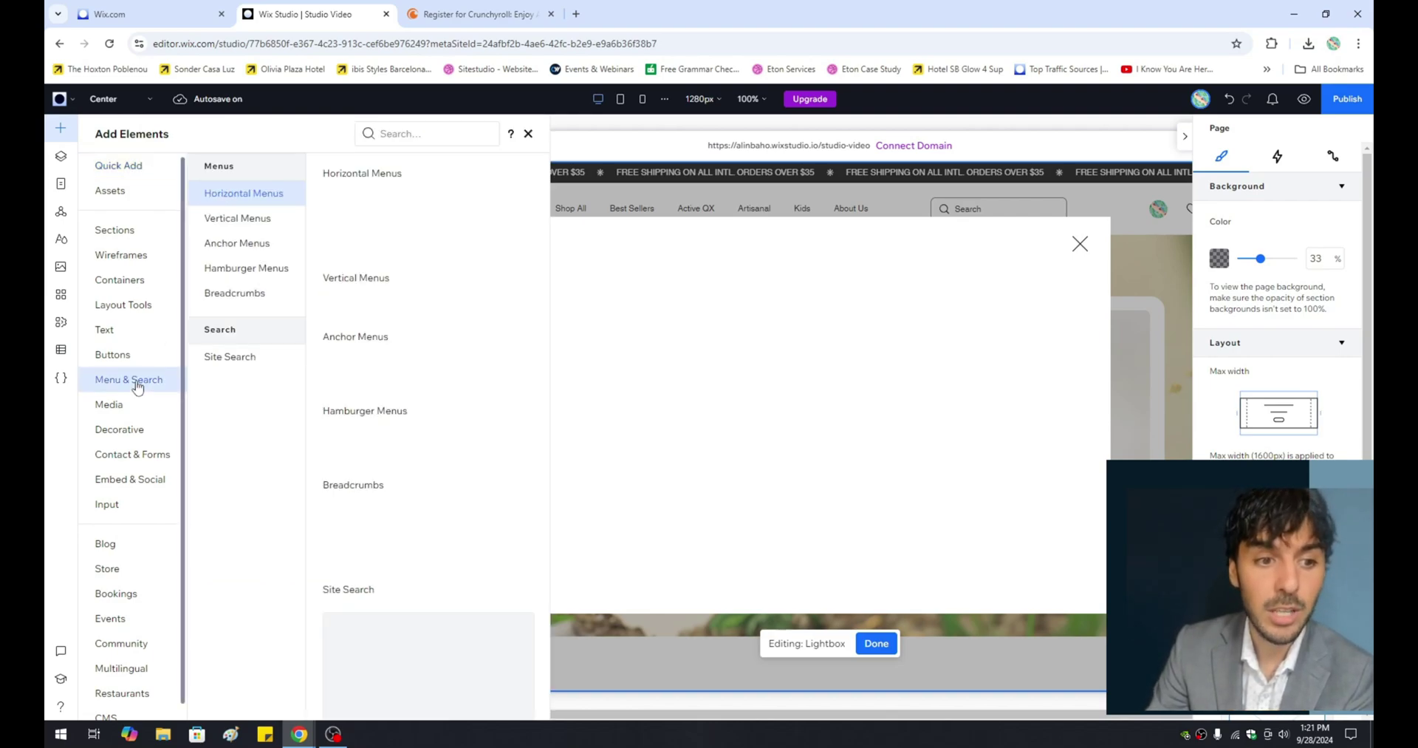
pyautogui.click(148, 453)
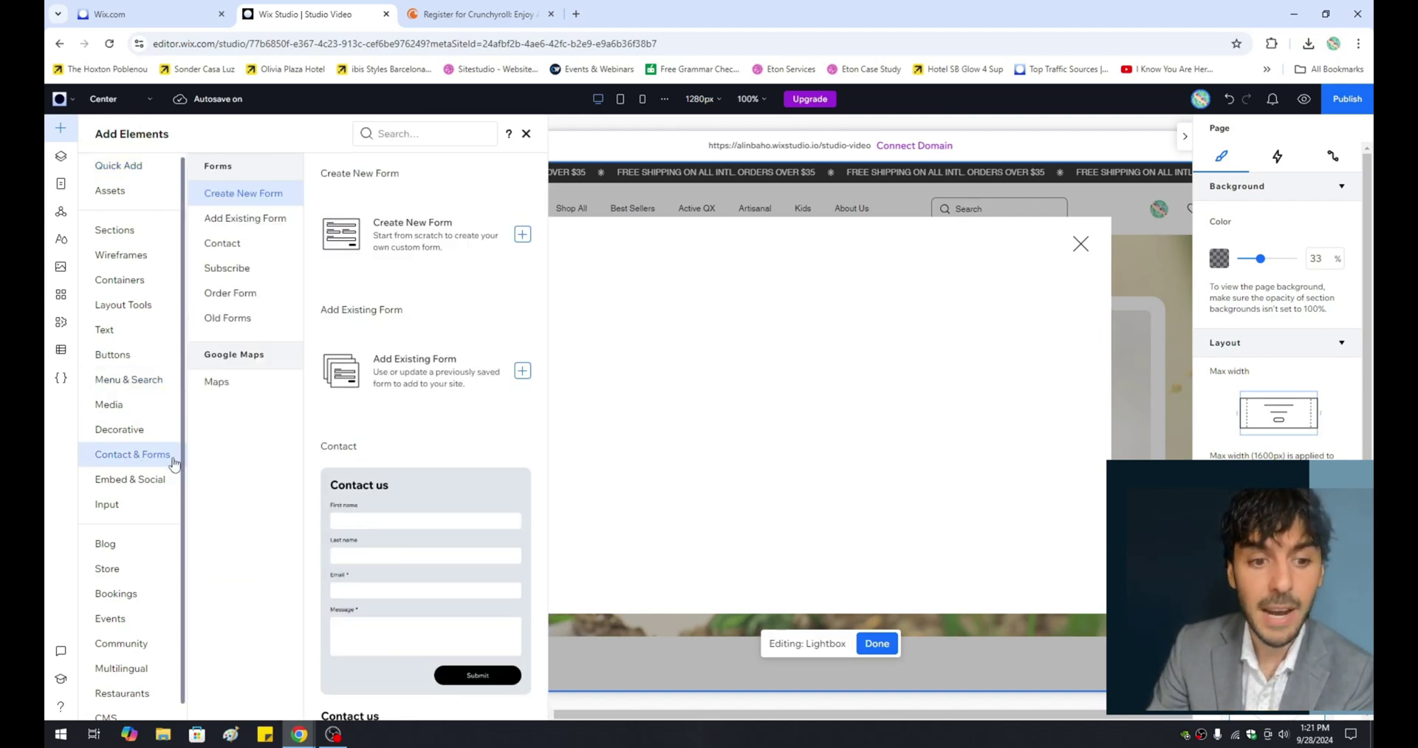
pyautogui.press('Escape')
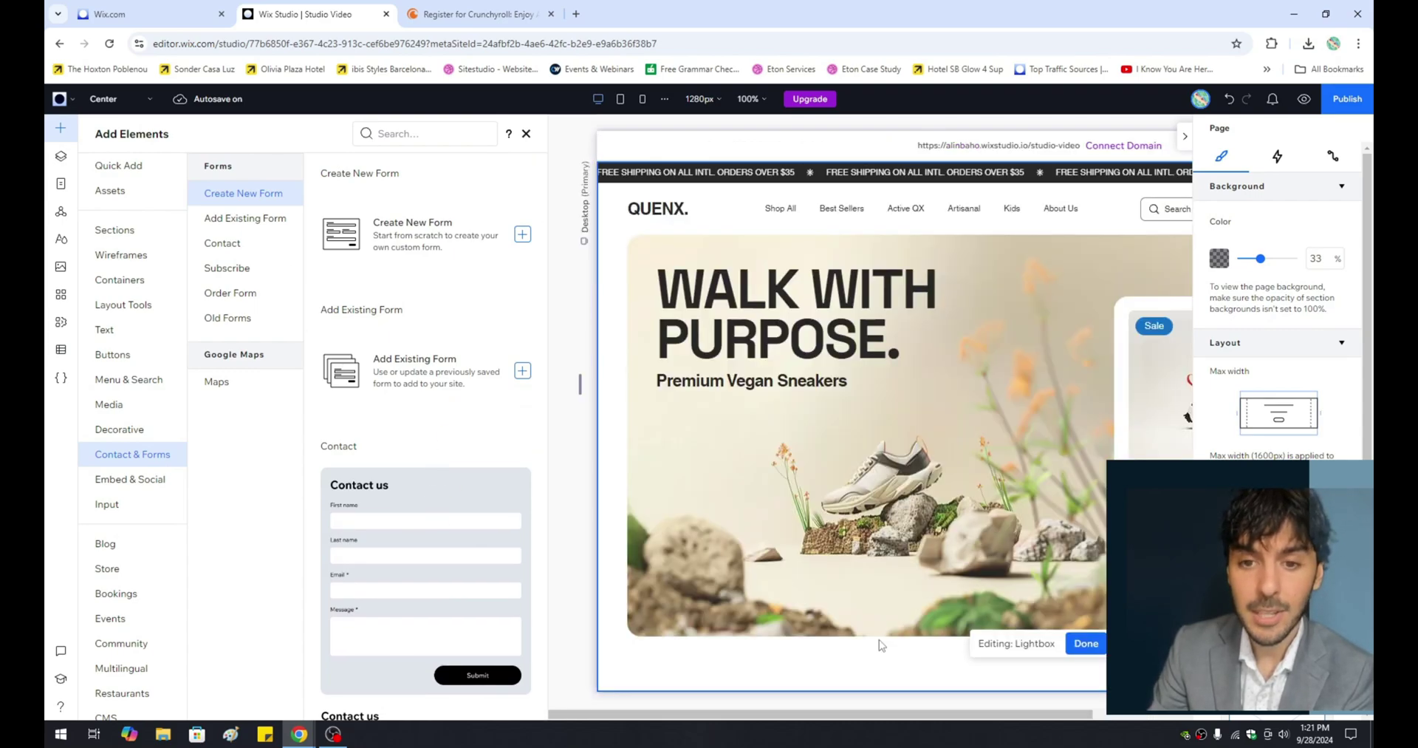
pyautogui.click(526, 133)
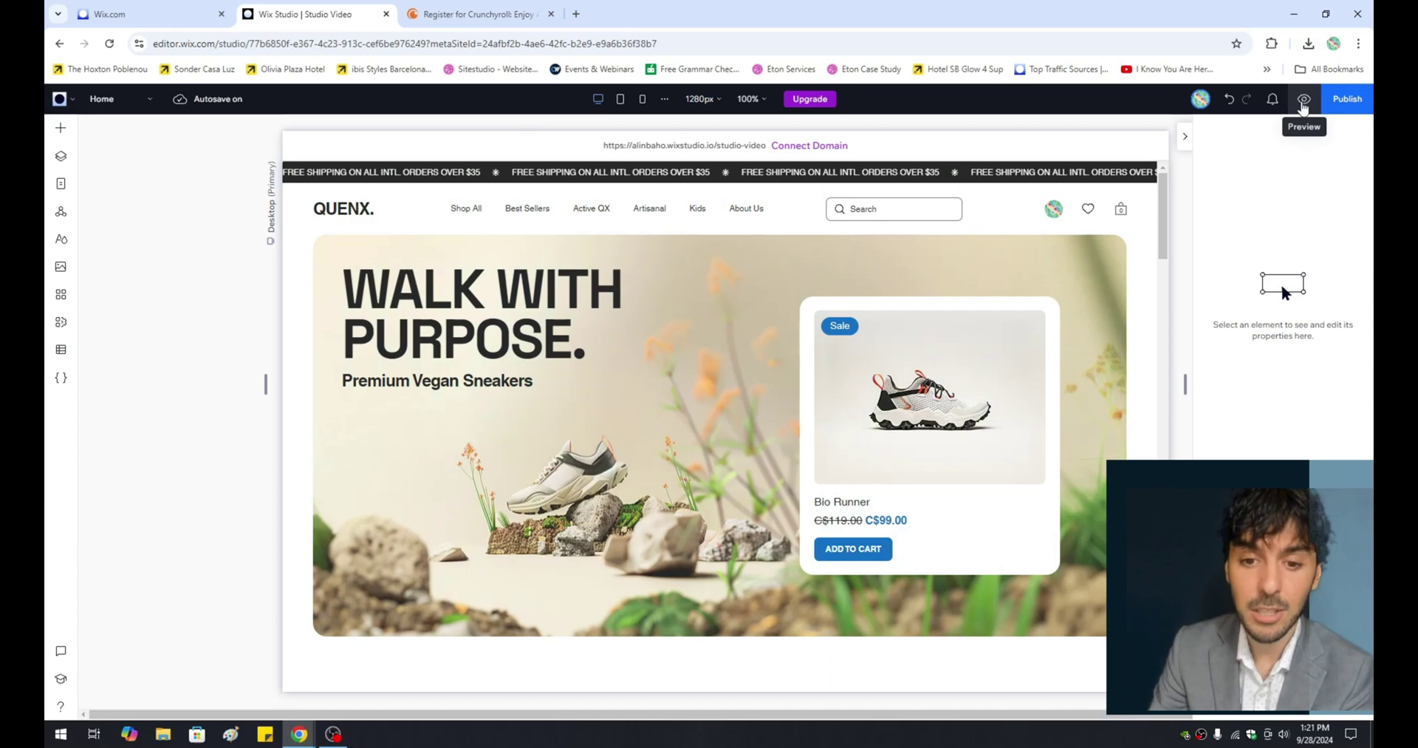
# Preview the site to check the Hello World subscribe lightbox over the QUENX home page
pyautogui.click(1304, 102)
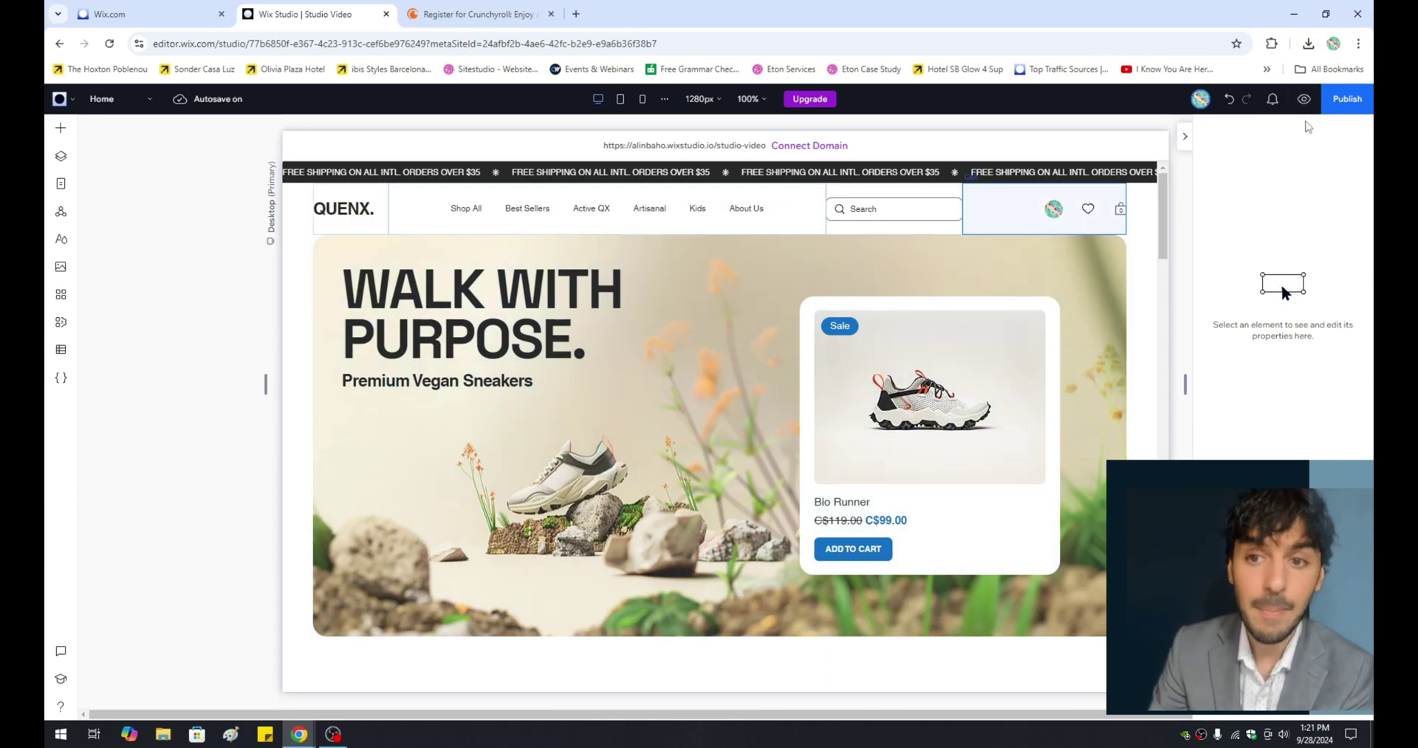